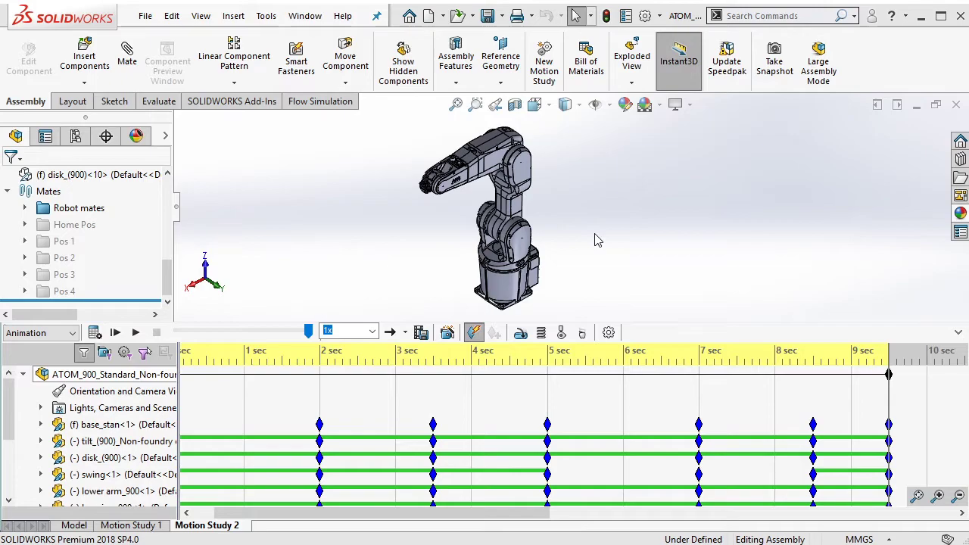
Orbit the robot arm in Motion Study 2 so its side profile faces the viewer
mouse_move(595, 240)
middle_down()
mouse_move(669, 259)
mouse_move(512, 179)
mouse_move(513, 255)
mouse_move(675, 164)
mouse_move(640, 216)
mouse_move(652, 211)
middle_up()
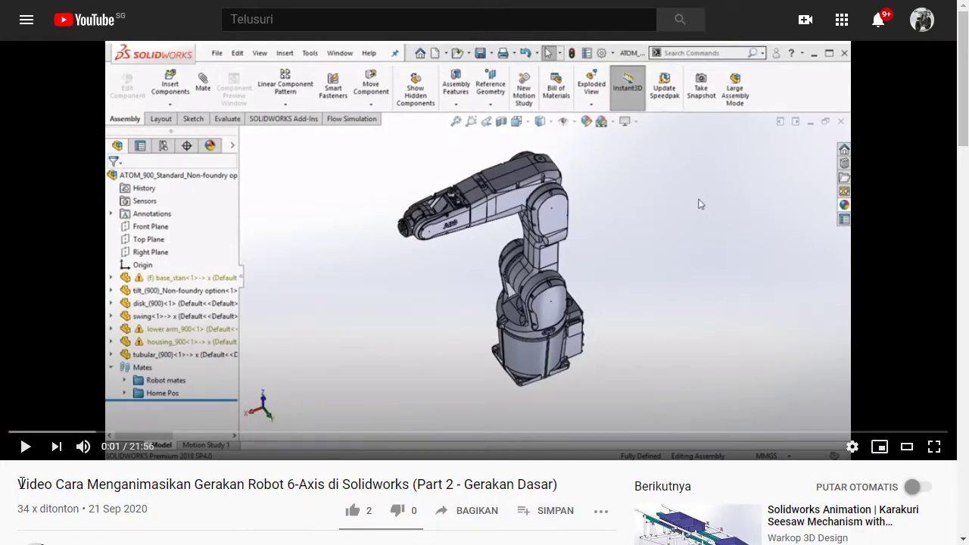
Highlight the Part 2 video's title and upload date, then go to the Part 1 - Intro video
mouse_move(20, 483)
mouse_down()
mouse_move(575, 490)
mouse_move(295, 482)
mouse_up()
click(296, 482)
drag(91, 509, 147, 510)
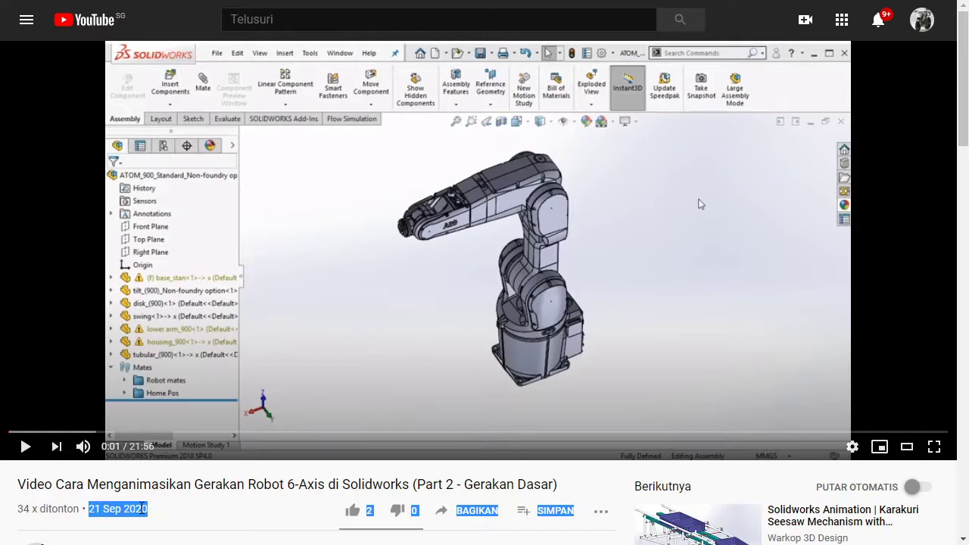
click(141, 504)
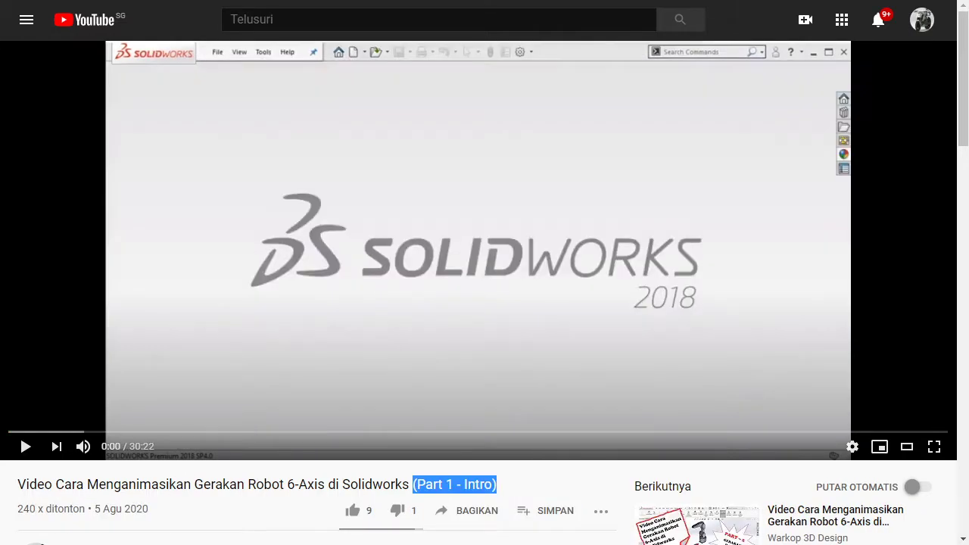
click(311, 484)
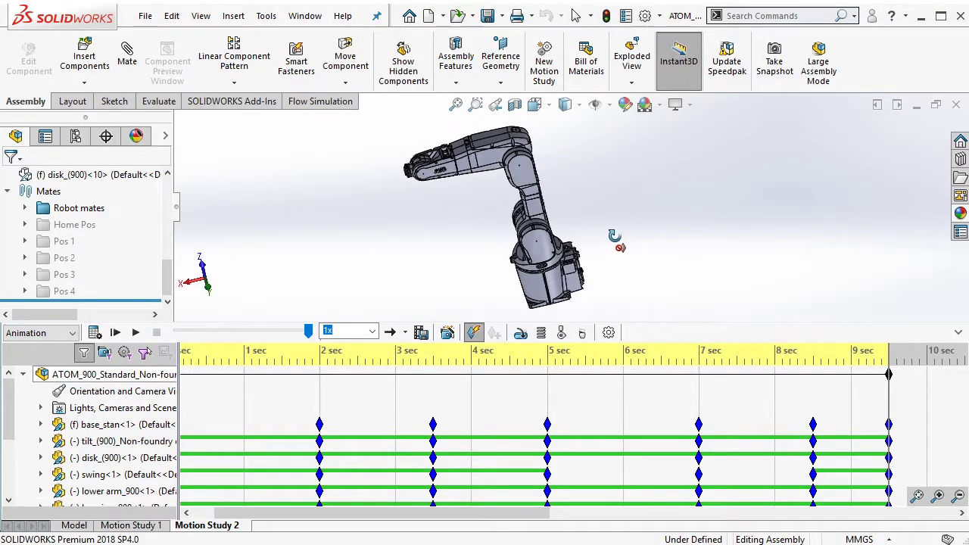
Check the robot base's keyframe near 8.5 sec on the Motion Study 2 timeline
middle_drag(631, 233, 626, 229)
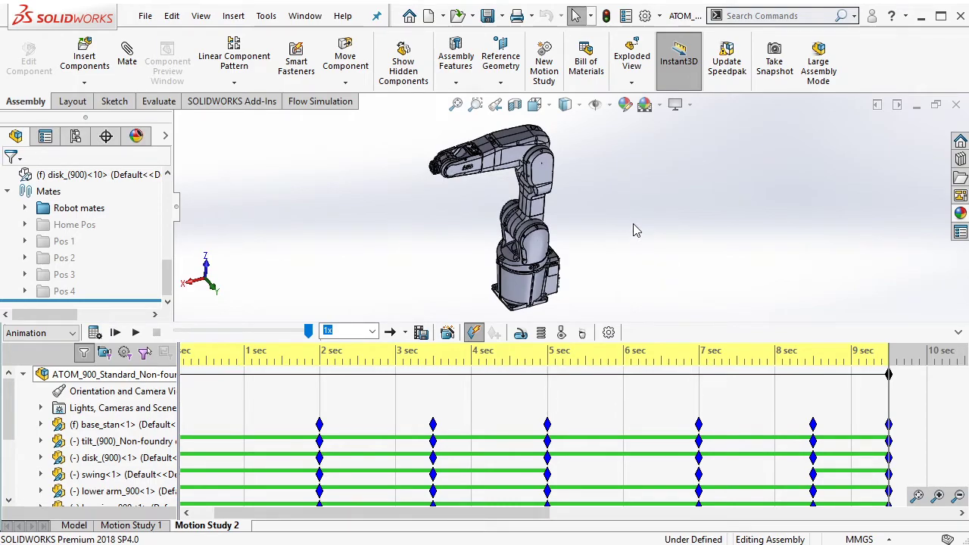
click(813, 424)
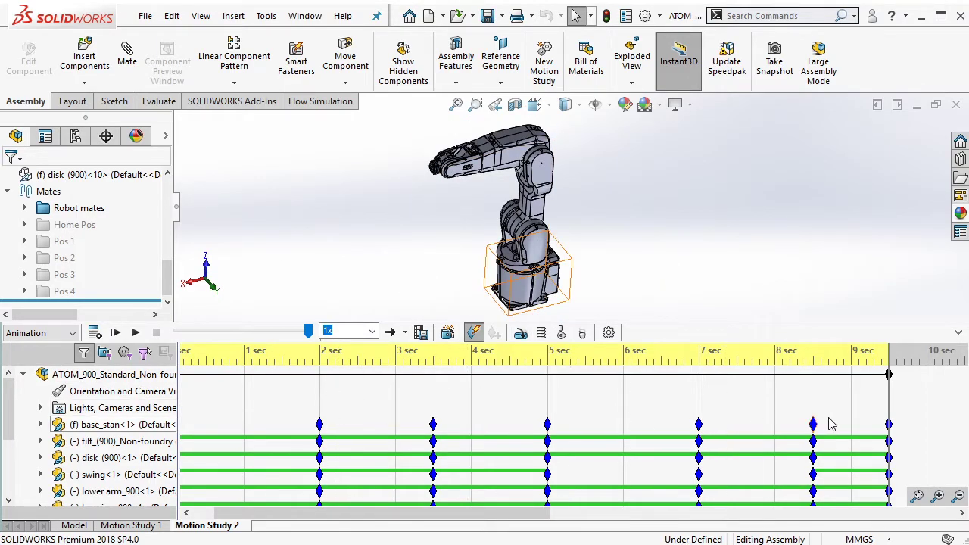
click(255, 424)
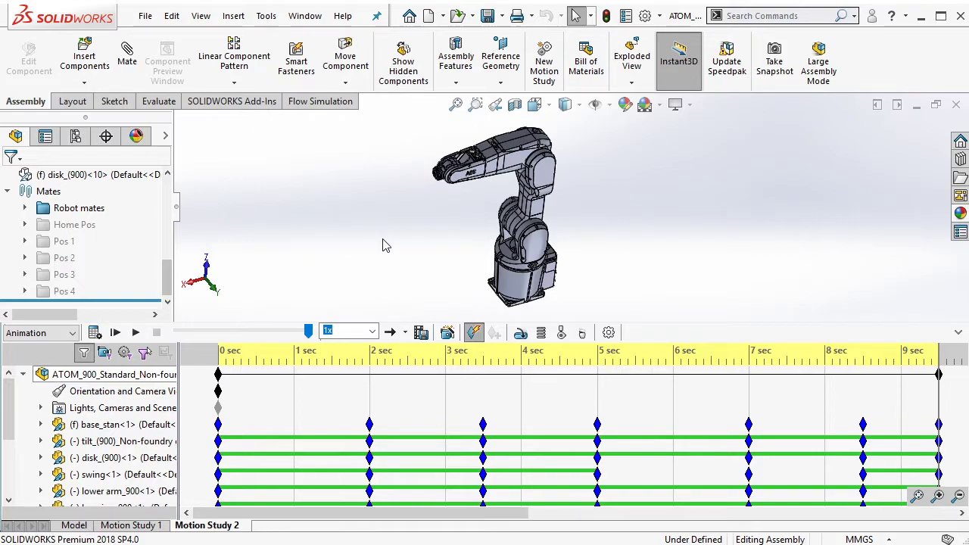
Orbit and shift the robot arm to view it from several angles
middle_drag(382, 245, 385, 240)
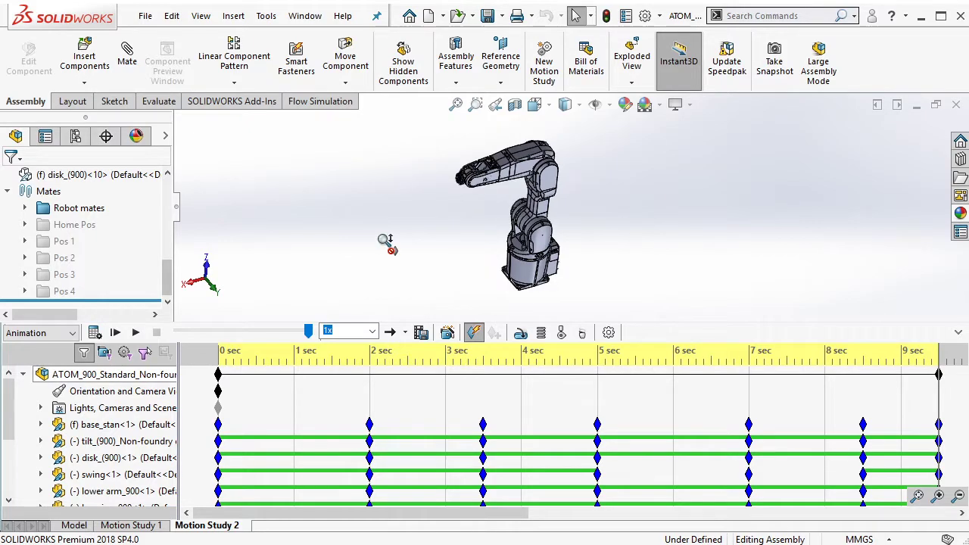
mouse_move(589, 217)
middle_down()
mouse_move(604, 219)
mouse_move(611, 174)
mouse_move(599, 211)
middle_up()
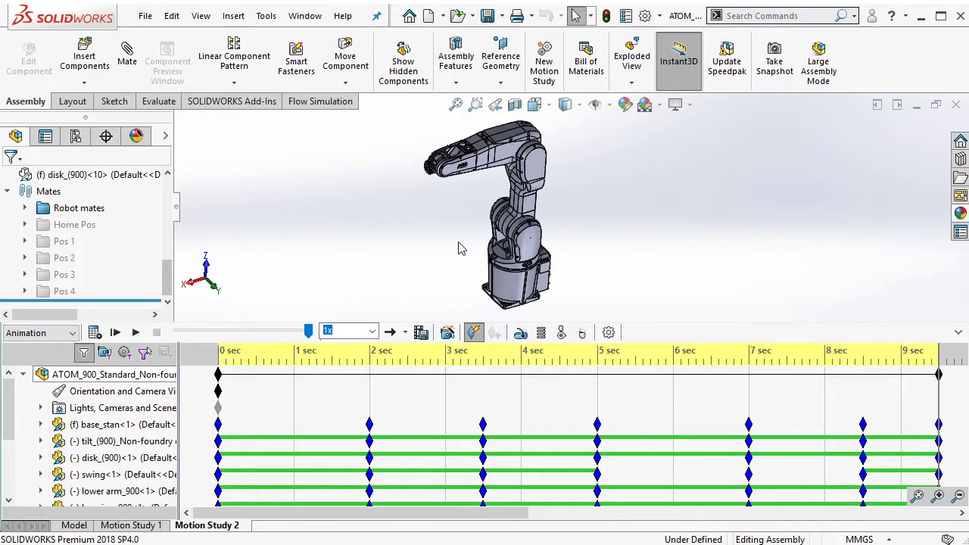
middle_drag(462, 250, 496, 206)
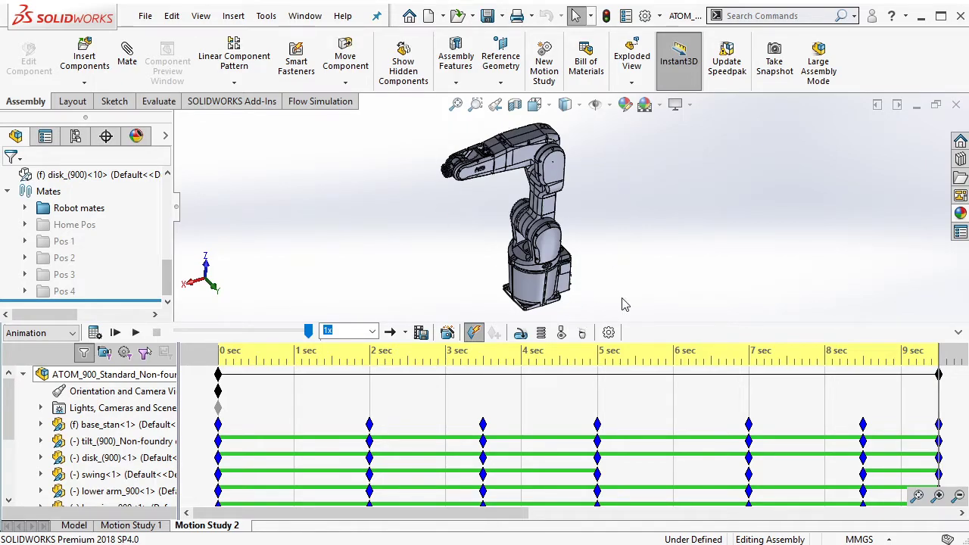
middle_drag(607, 203, 610, 220)
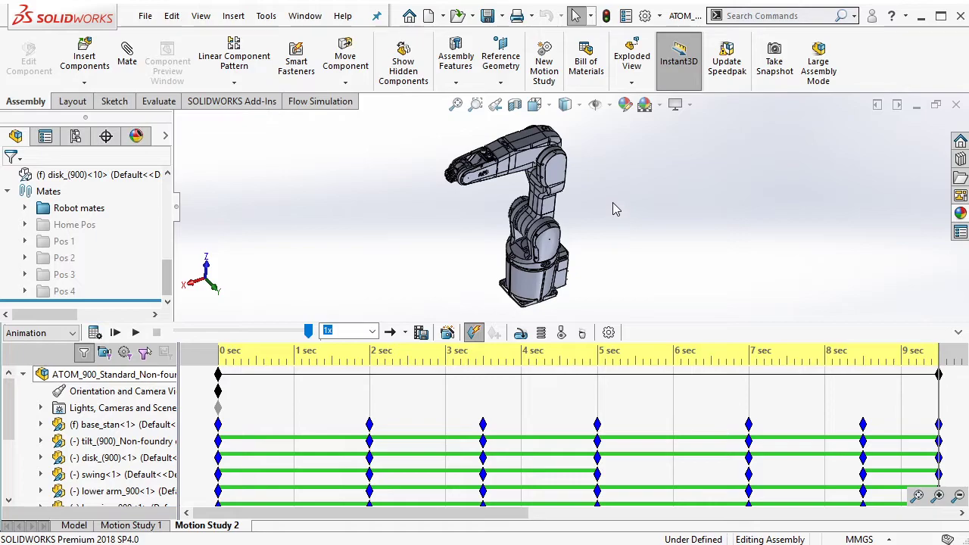
Tilt the robot view and show the Animation and Basic Motion study type choices
mouse_move(614, 209)
middle_down()
mouse_move(539, 214)
mouse_move(586, 195)
mouse_move(584, 265)
mouse_move(618, 186)
mouse_move(652, 211)
mouse_move(642, 233)
mouse_move(594, 230)
mouse_move(602, 232)
middle_up()
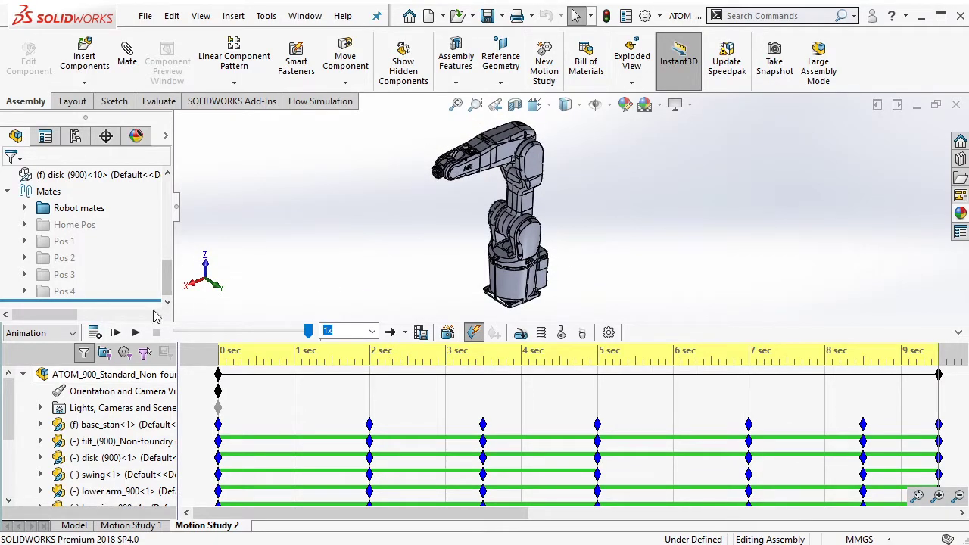
click(41, 333)
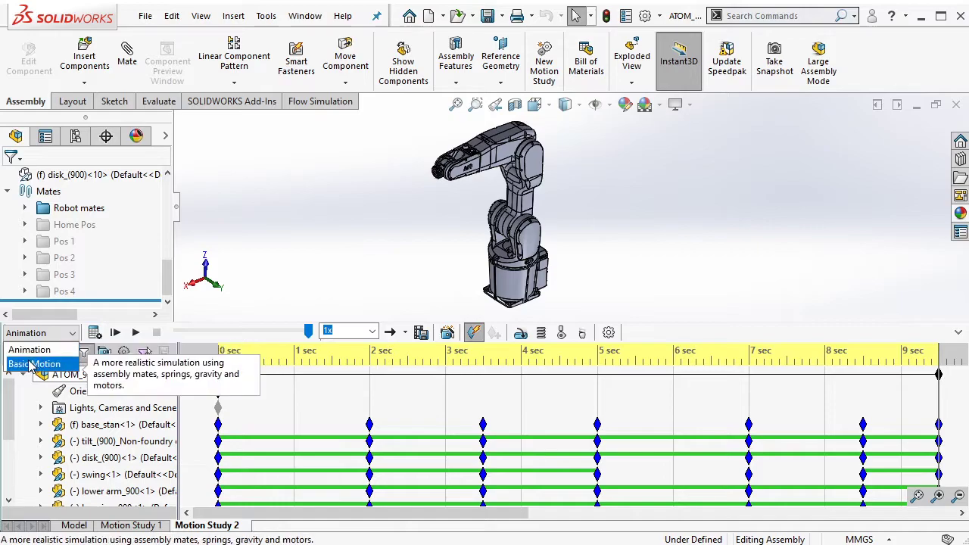
Leave Animation selected, orbit to the robot's right side, and pan it left and right
mouse_move(34, 364)
click(318, 257)
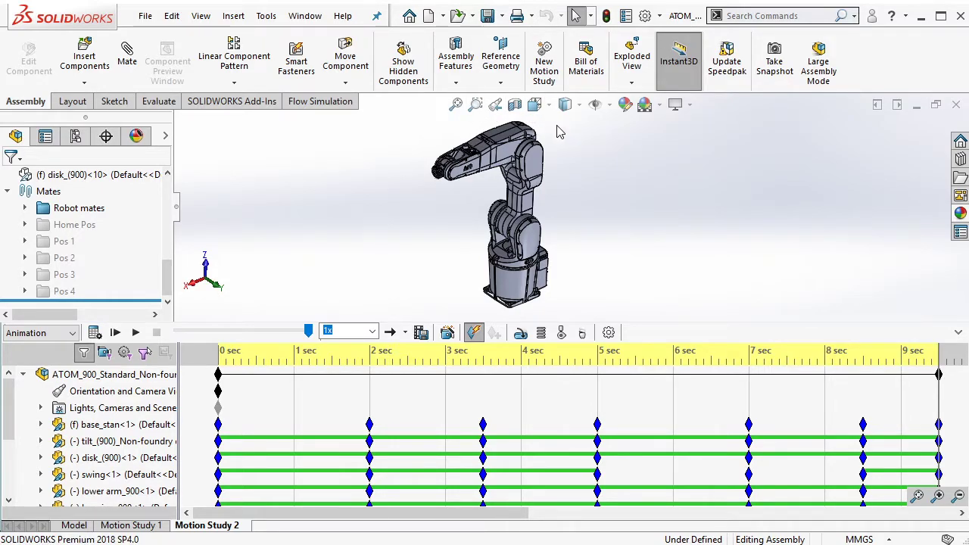
middle_drag(597, 144, 617, 172)
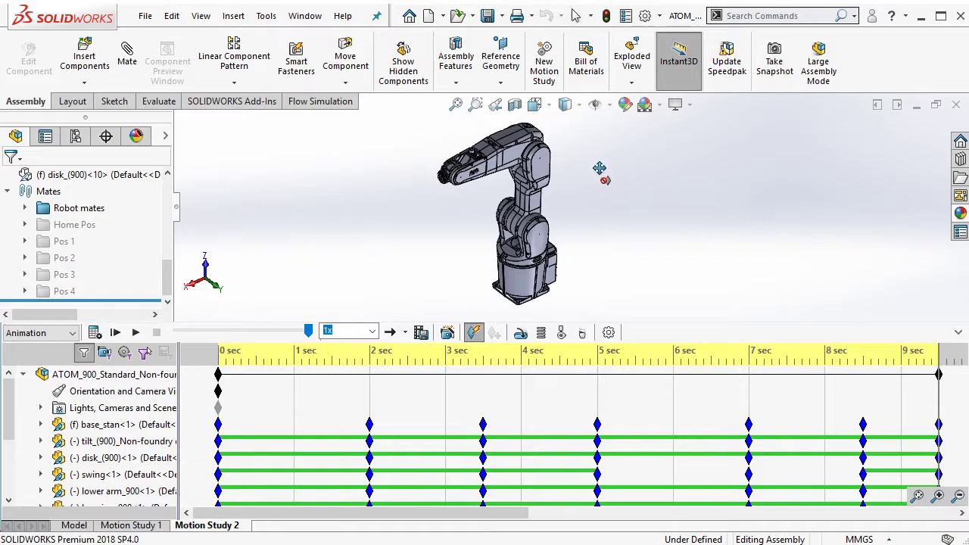
middle_drag(593, 174, 620, 156)
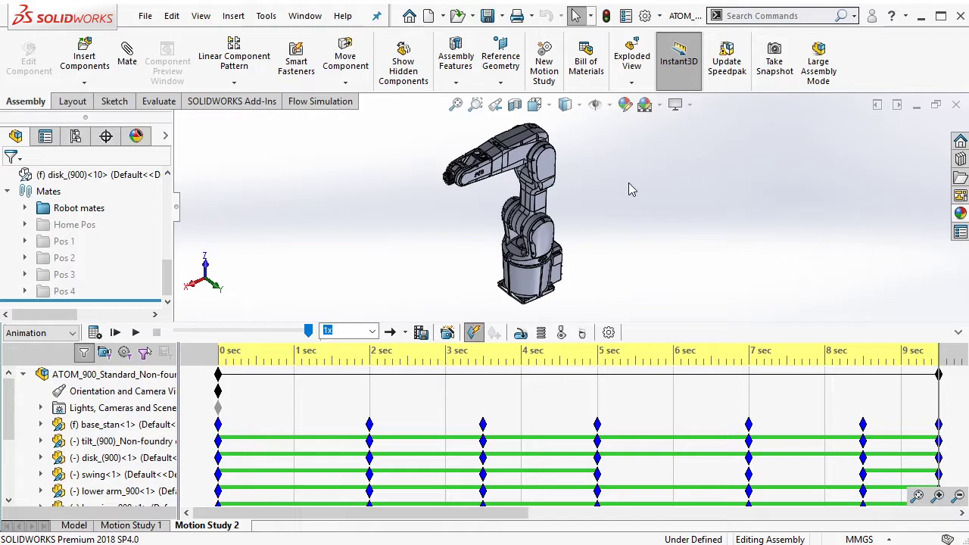
ctrl+middle_drag(628, 182, 615, 184)
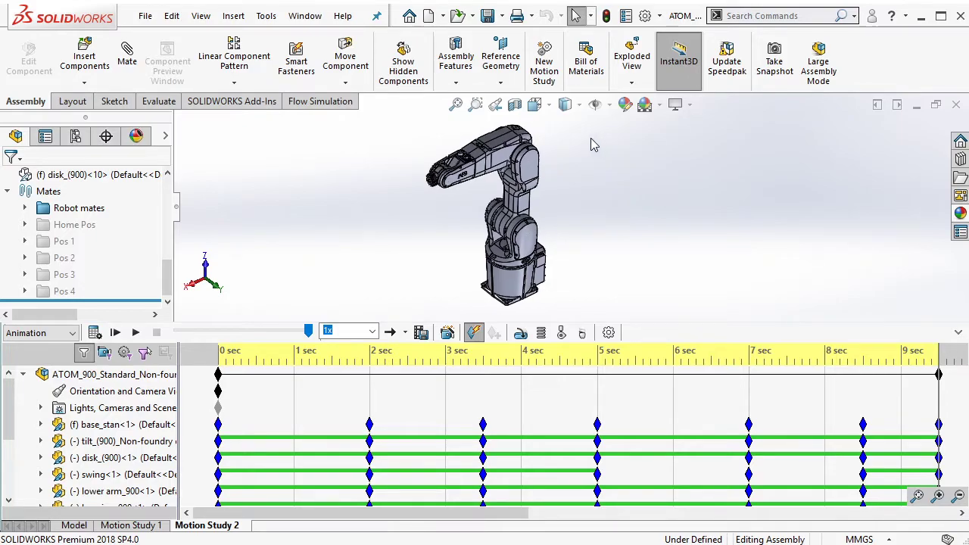
ctrl+middle_drag(595, 145, 619, 147)
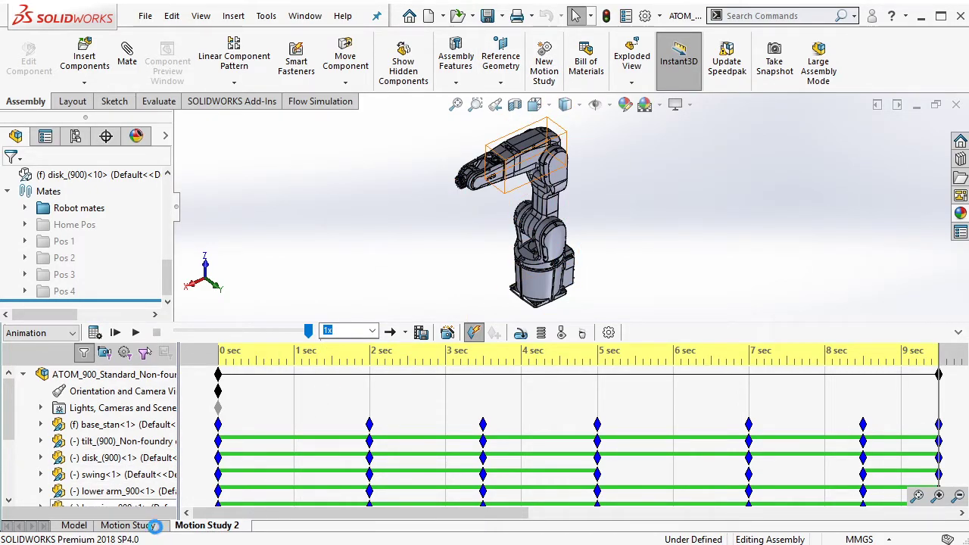
Look over Motion Study 1, Model and Motion Study 2, then add Motion Study 3
right_click(125, 525)
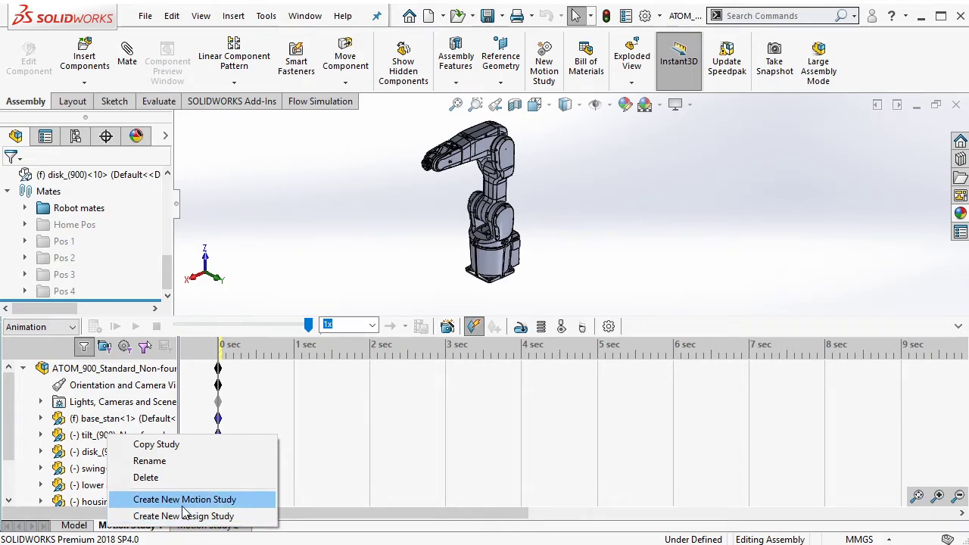
key(Escape)
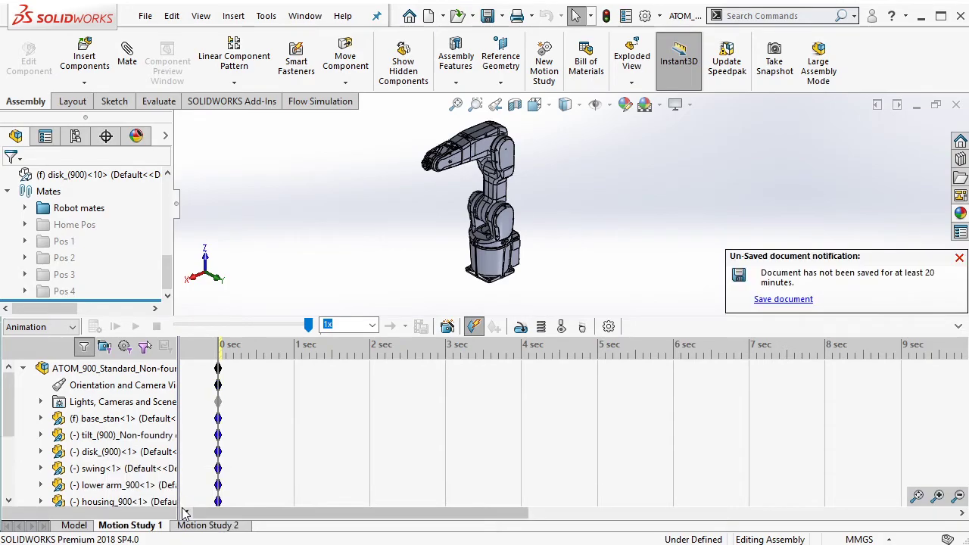
click(74, 525)
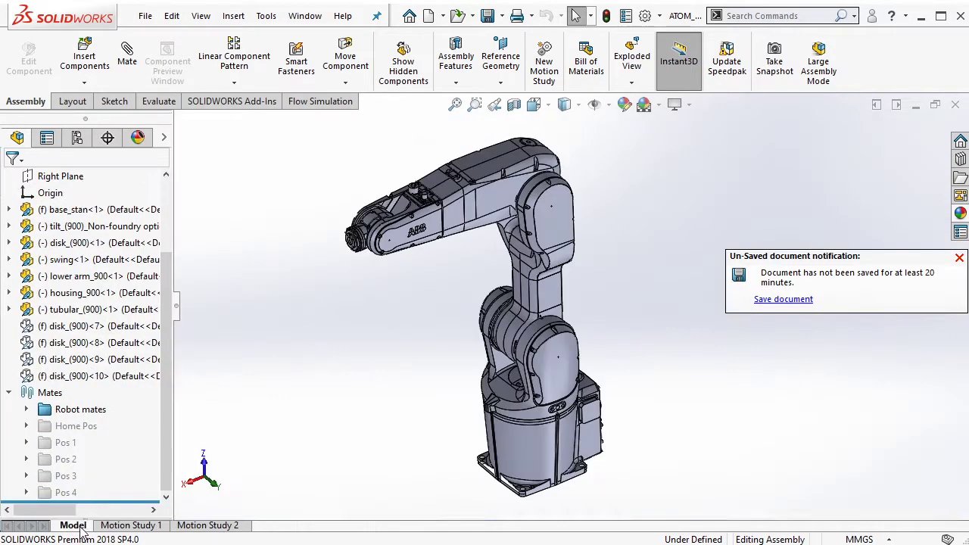
click(209, 526)
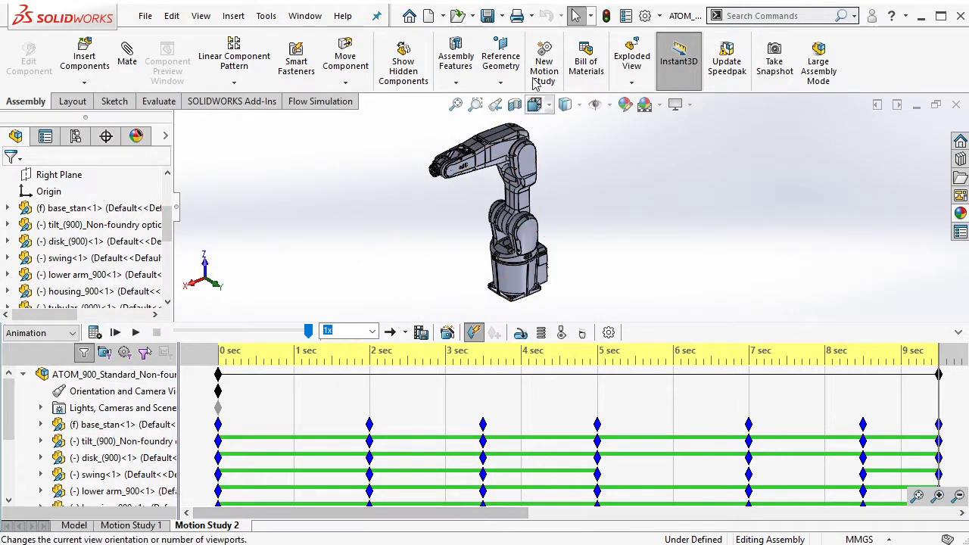
click(545, 60)
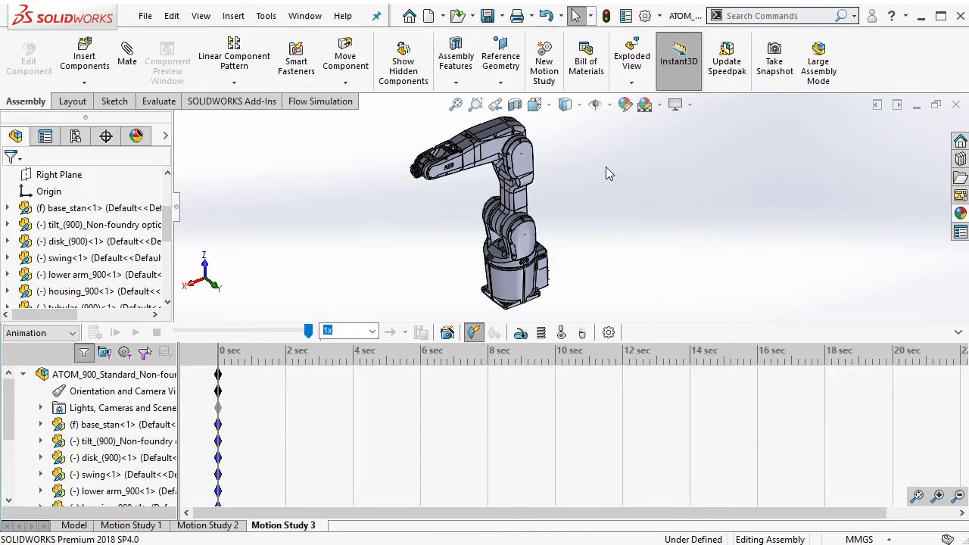
Select the assembly and components while zooming the Motion Study 3 timeline in and out
click(241, 375)
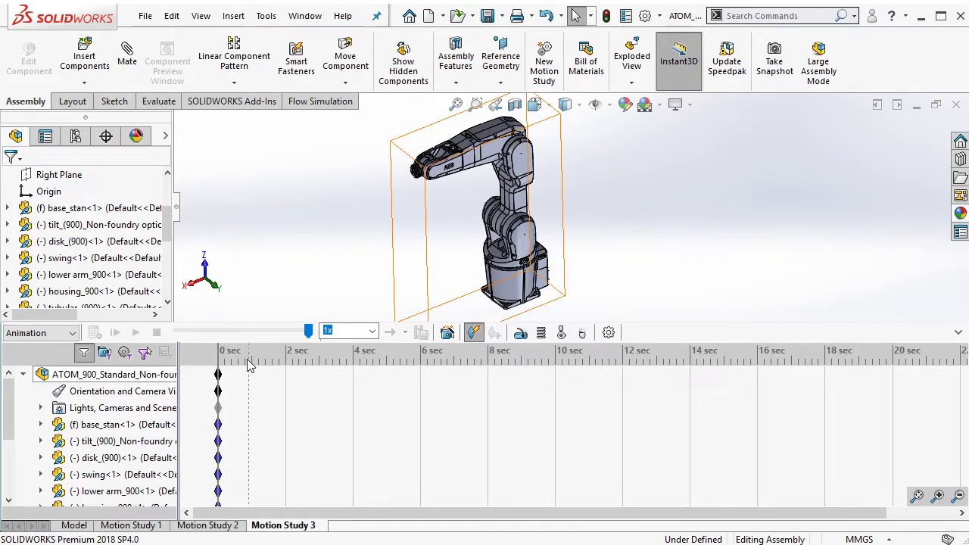
click(643, 474)
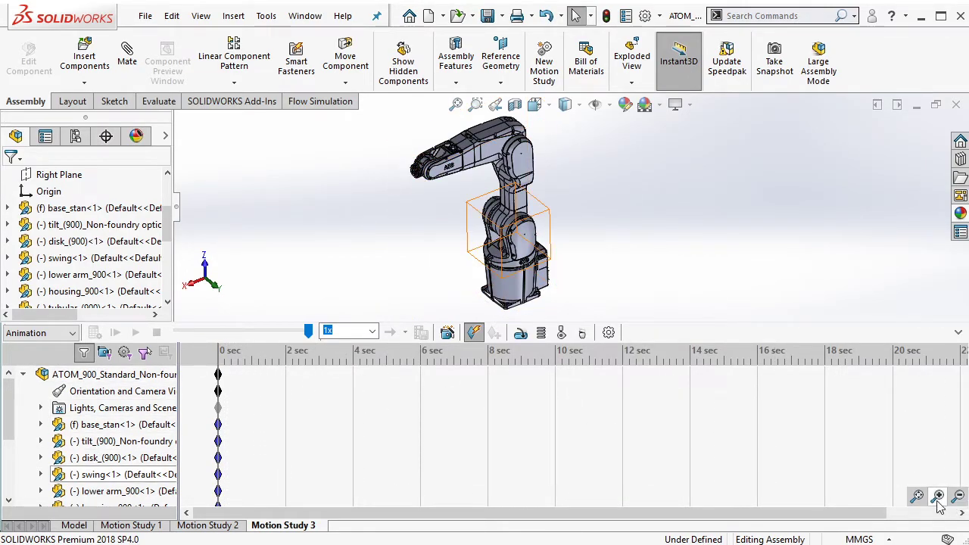
click(939, 496)
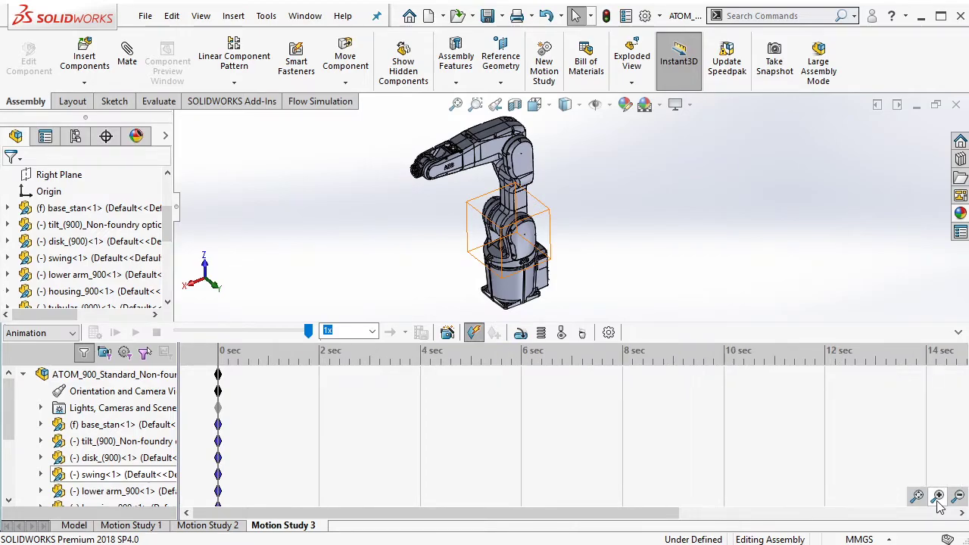
click(258, 374)
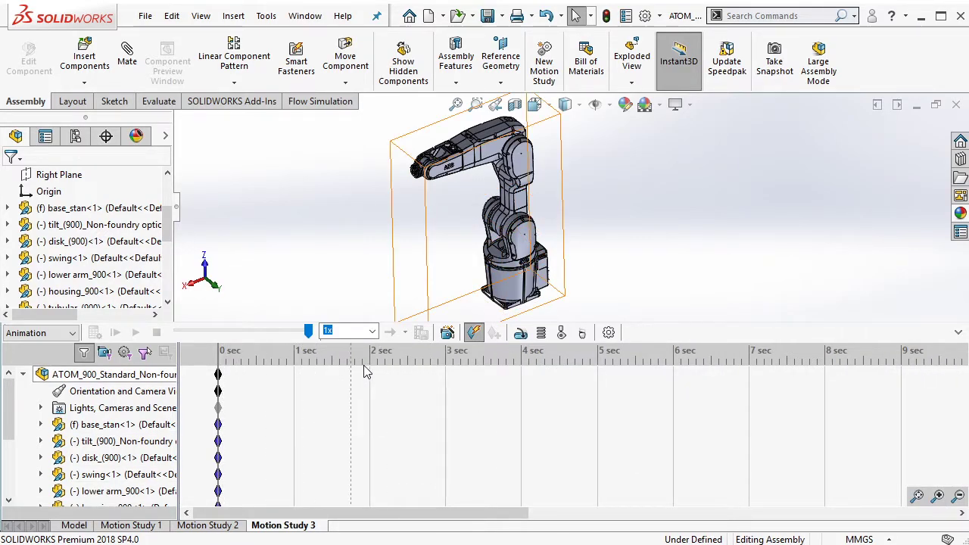
click(912, 504)
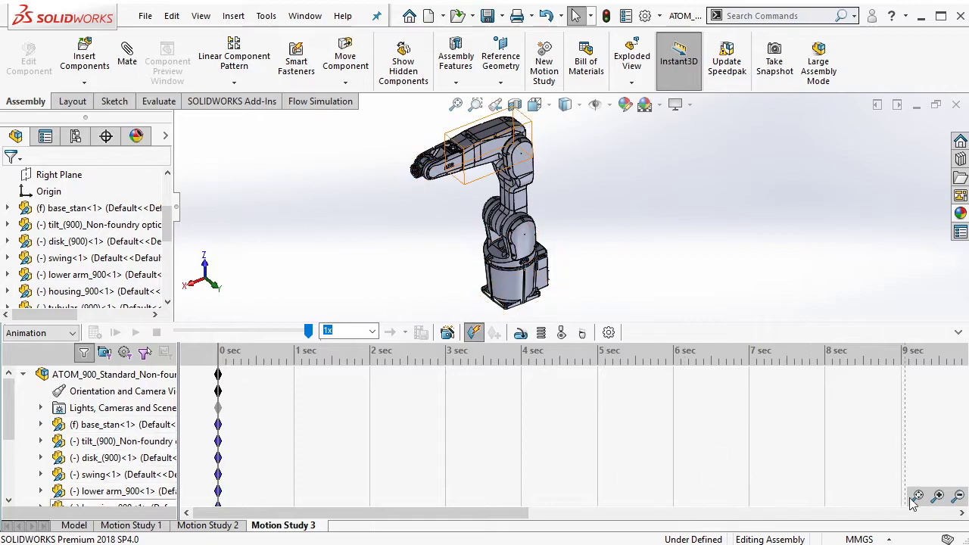
click(958, 496)
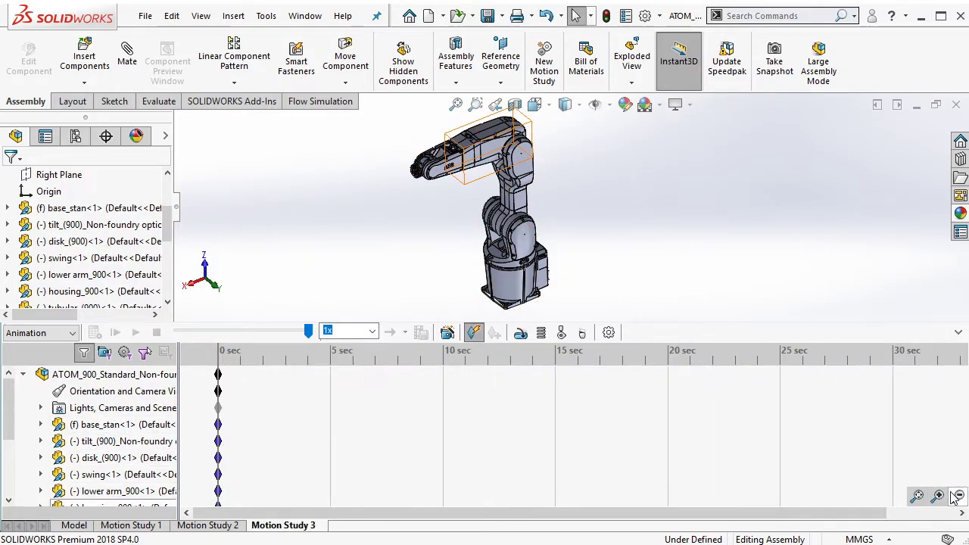
click(252, 375)
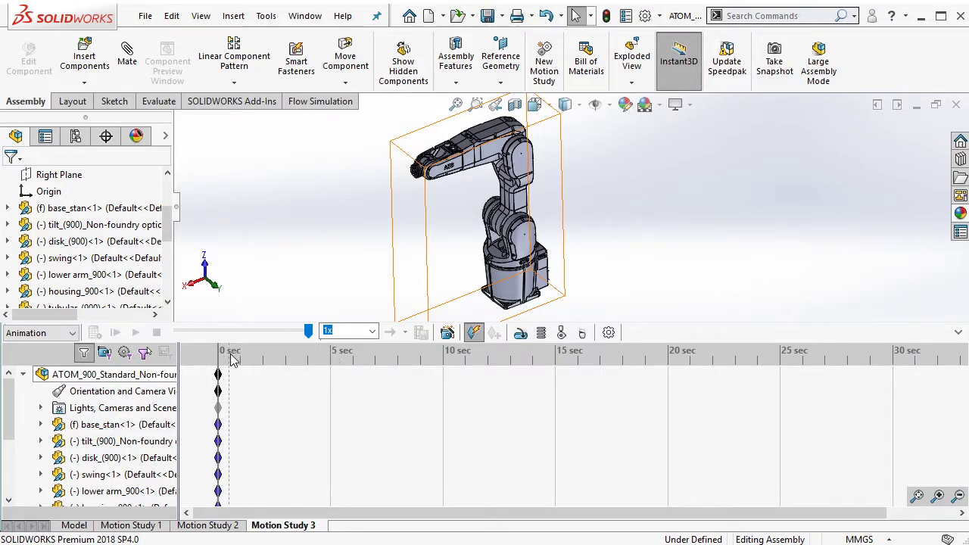
click(275, 367)
click(99, 475)
Zoom the timeline to about 0–9 seconds and scroll the tree to the Home Pos and Pos 1–4 mates
scroll(268, 356, up, 3)
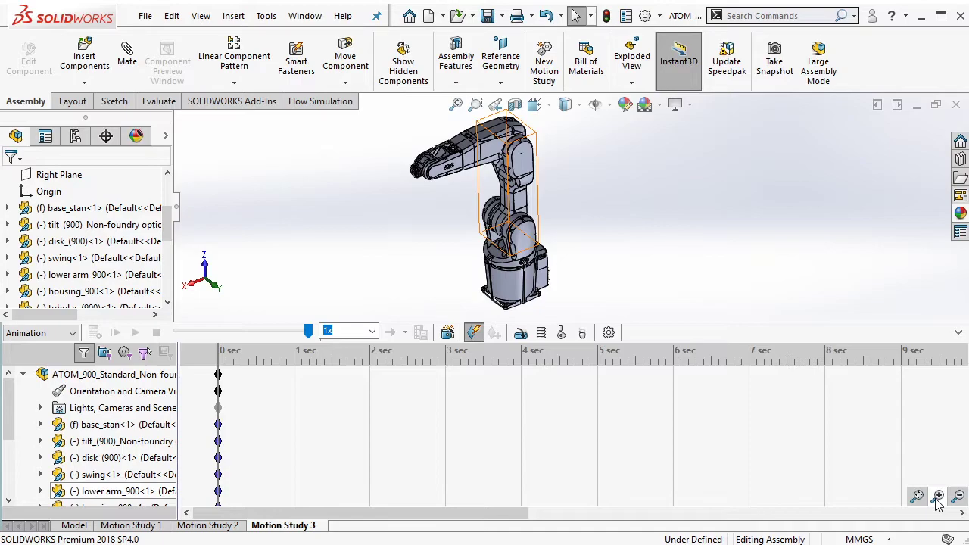
click(267, 349)
click(616, 268)
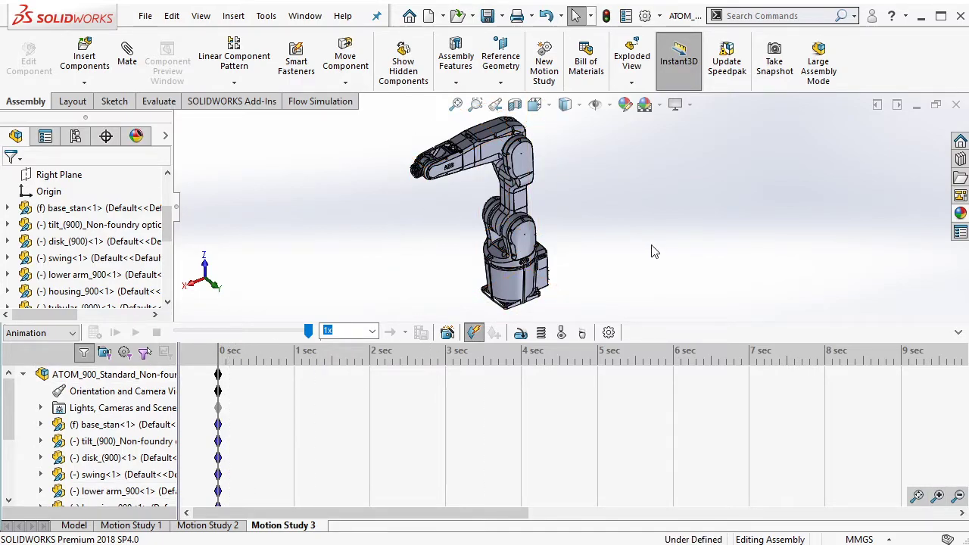
middle_drag(594, 215, 628, 211)
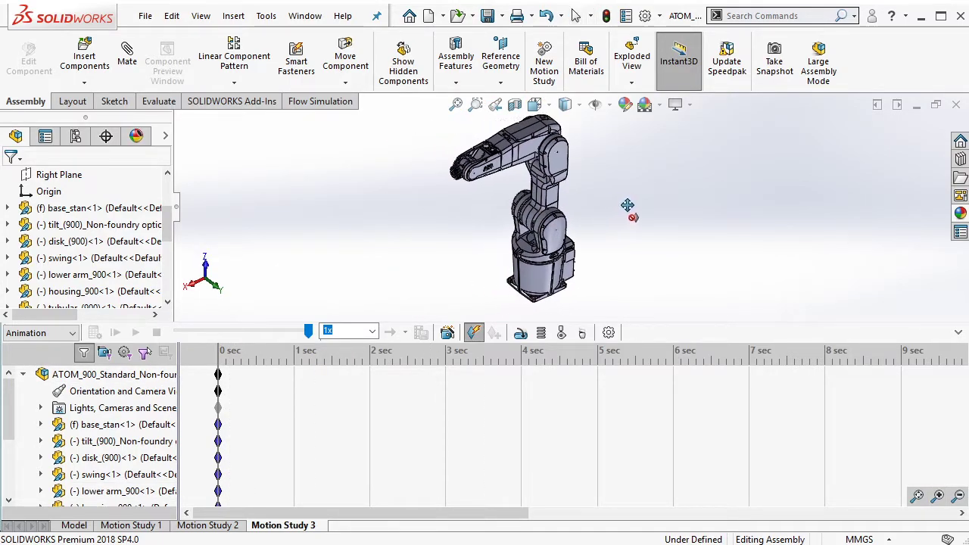
middle_drag(368, 265, 369, 264)
drag(169, 242, 169, 299)
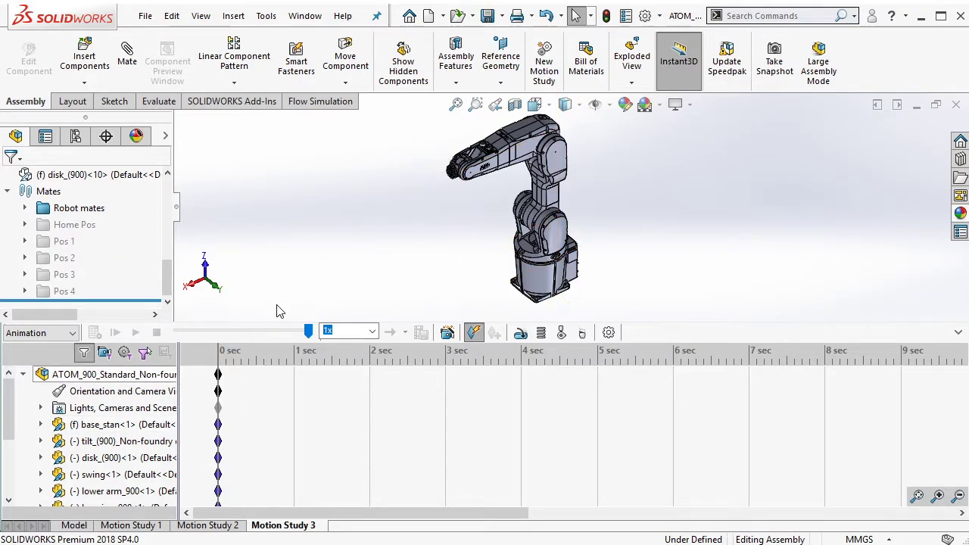
After checking Motion Study 2, move Motion Study 3's end key and time bar to 2 sec
click(208, 525)
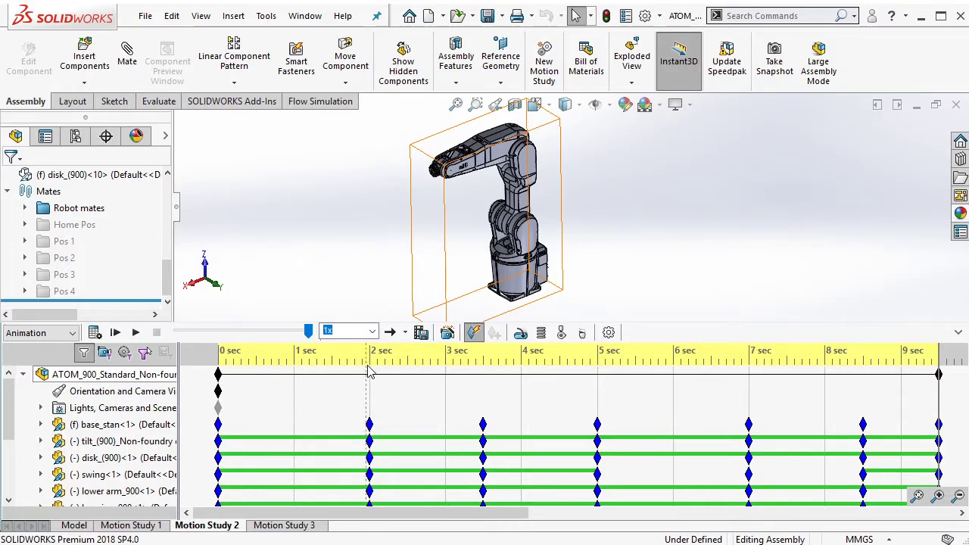
click(280, 525)
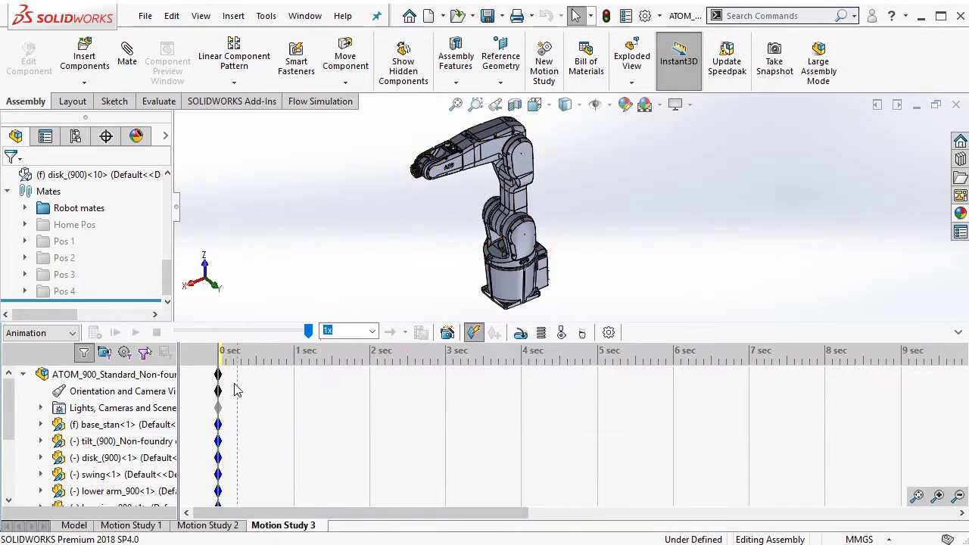
drag(219, 376, 370, 374)
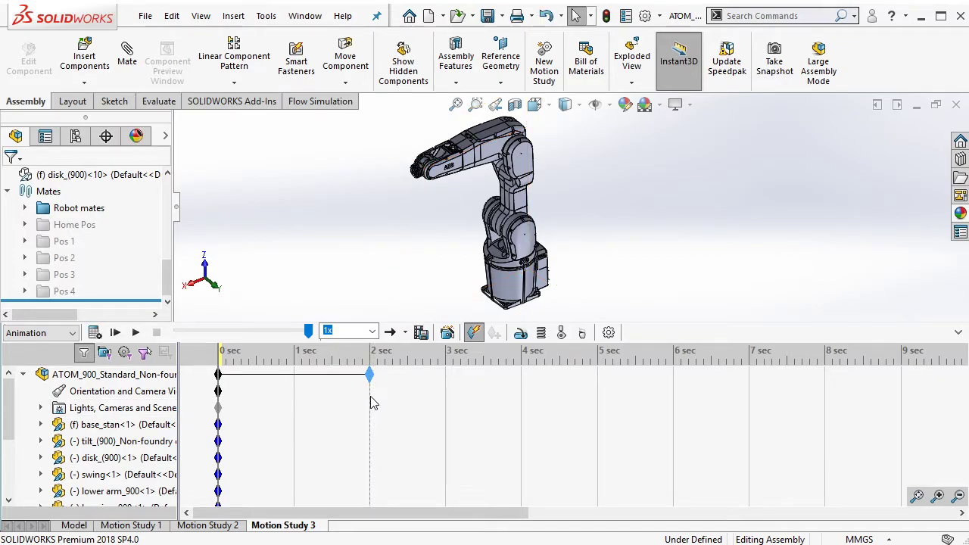
click(372, 402)
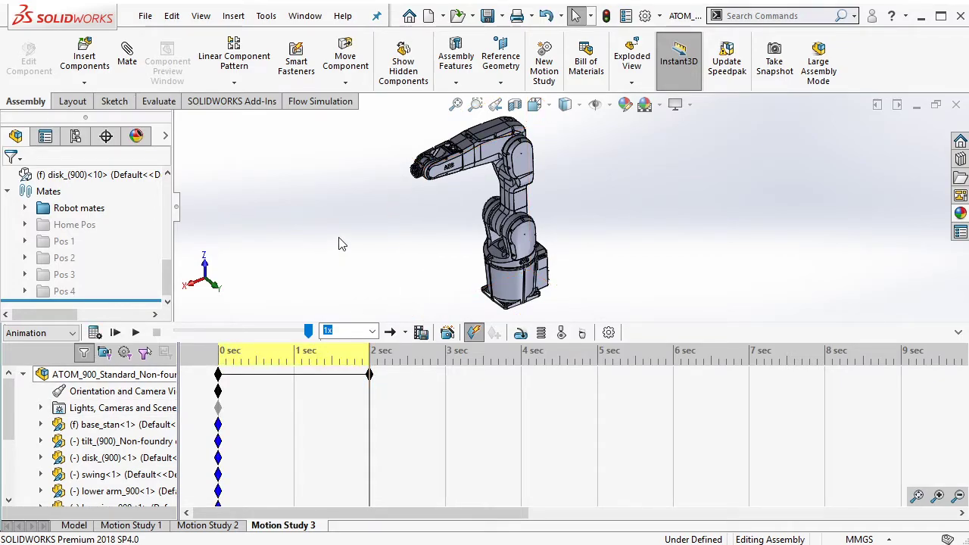
Unsuppress the Pos 1 mates and record keys for that pose at 2 sec
right_click(62, 244)
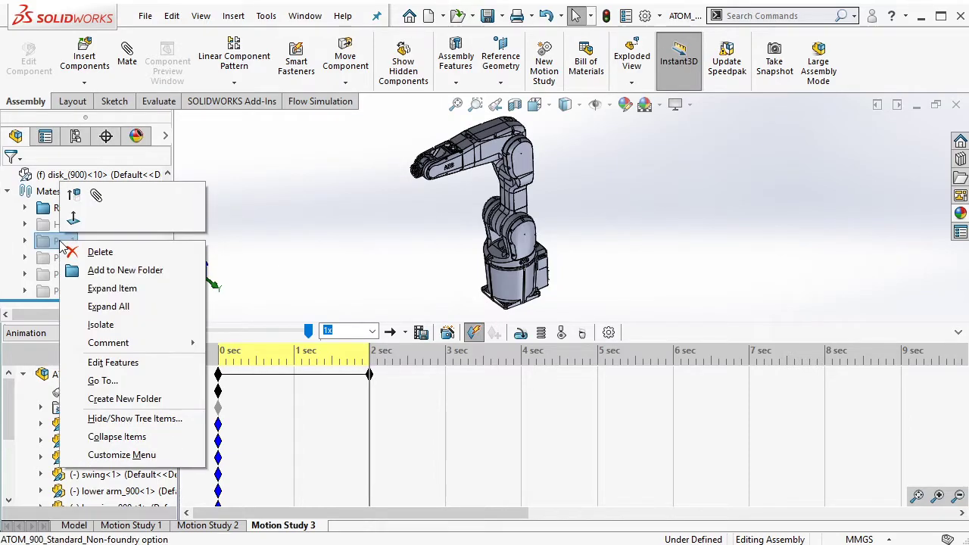
click(73, 196)
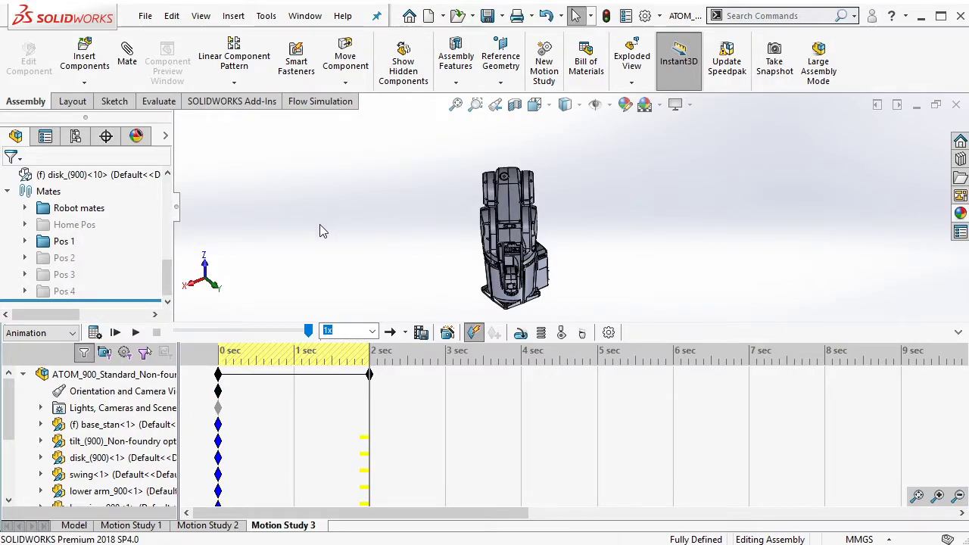
mouse_move(331, 238)
middle_down()
mouse_move(361, 217)
mouse_move(366, 246)
middle_up()
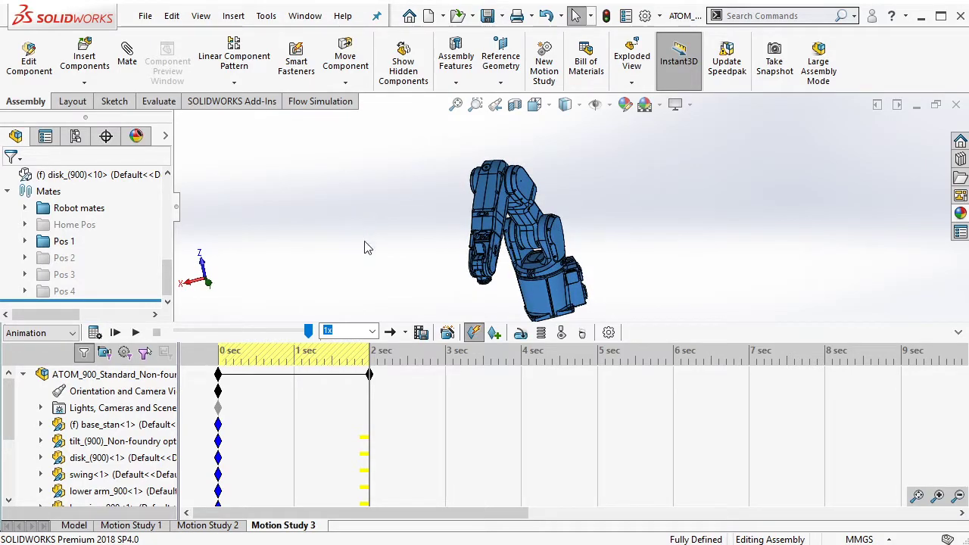
click(493, 334)
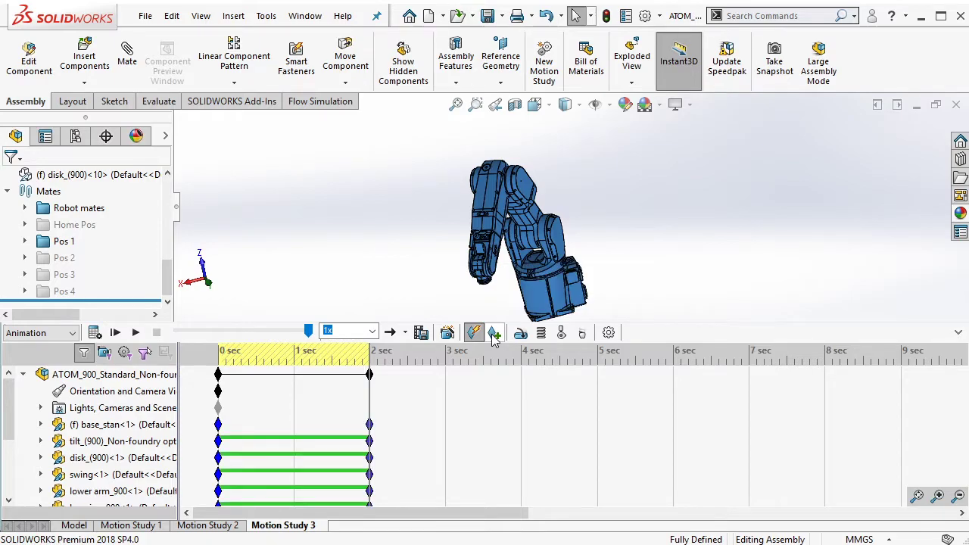
Suppress Pos 1 again, then calculate and play the 2-second rising animation
right_click(62, 242)
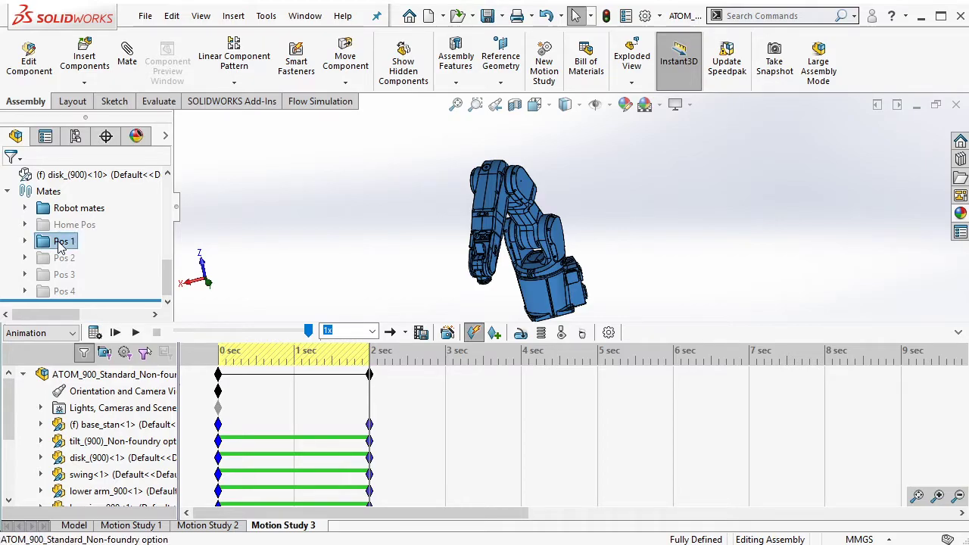
click(75, 199)
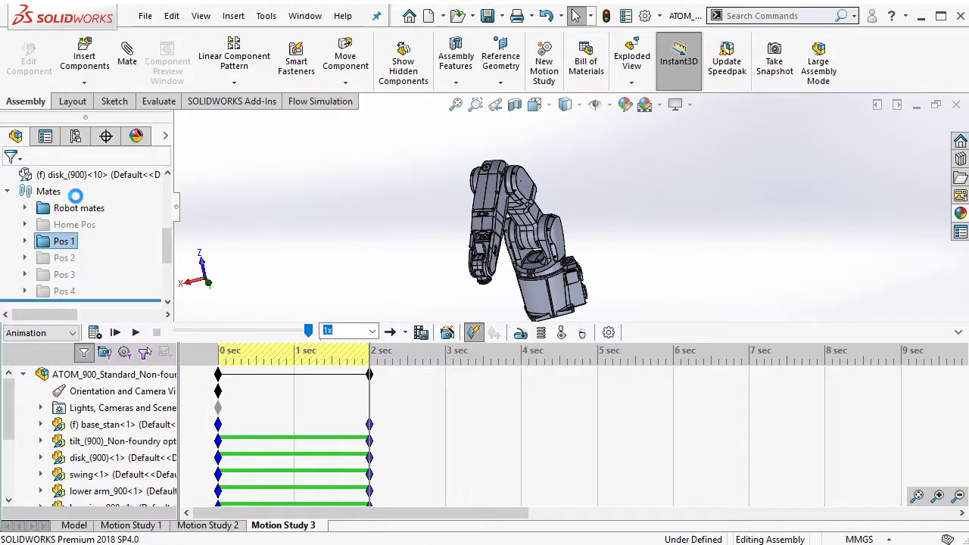
click(96, 333)
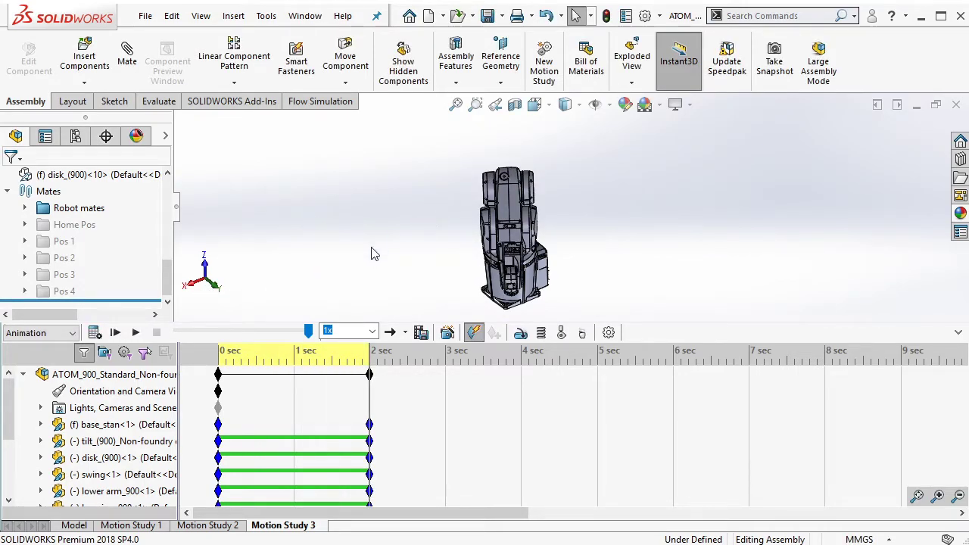
click(115, 333)
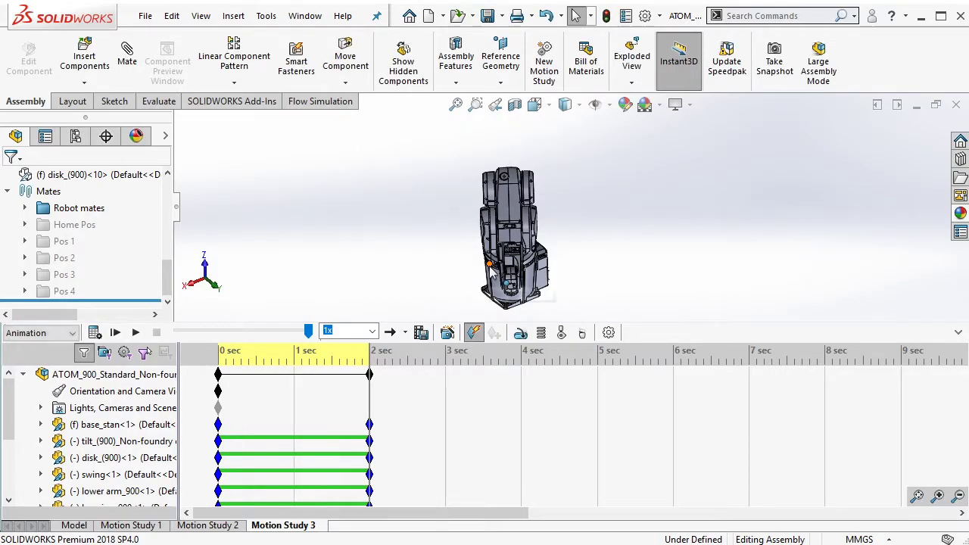
click(225, 529)
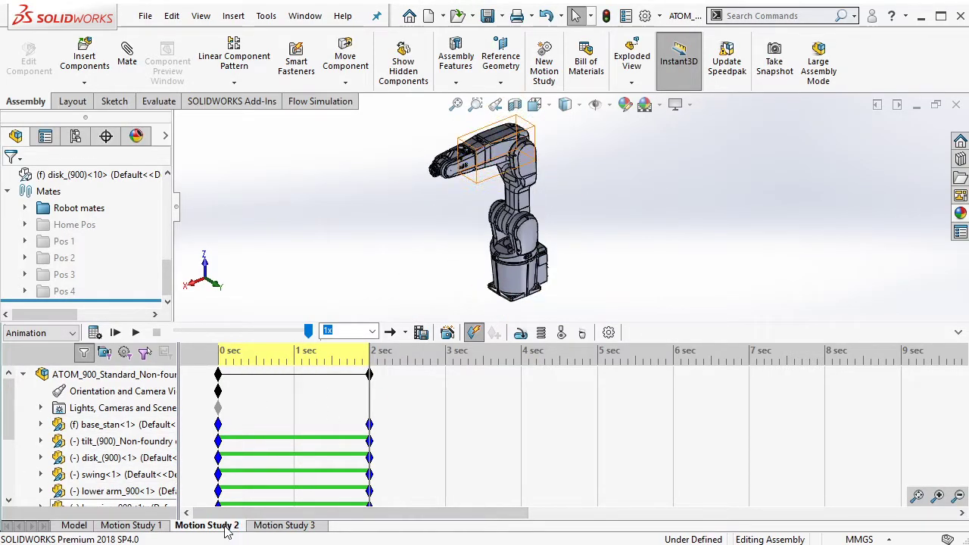
click(369, 401)
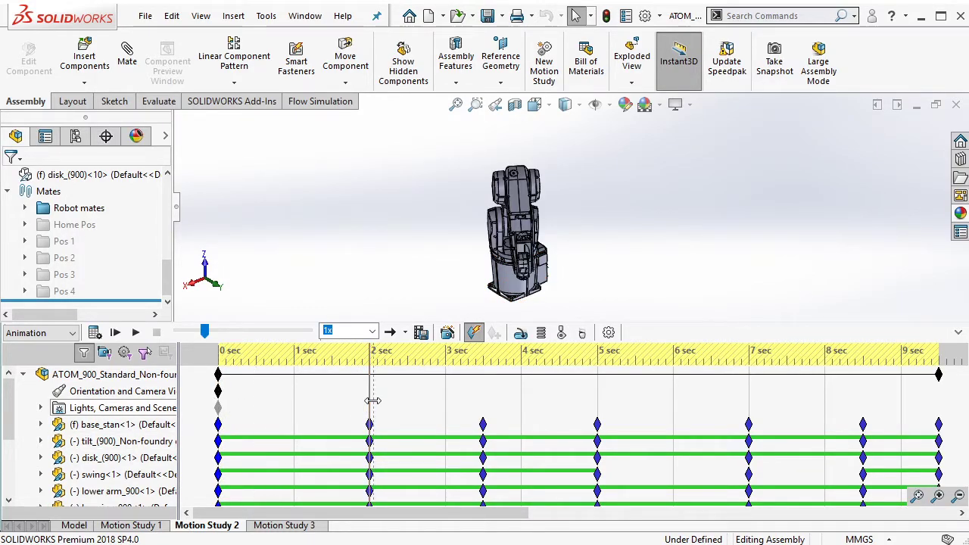
click(482, 392)
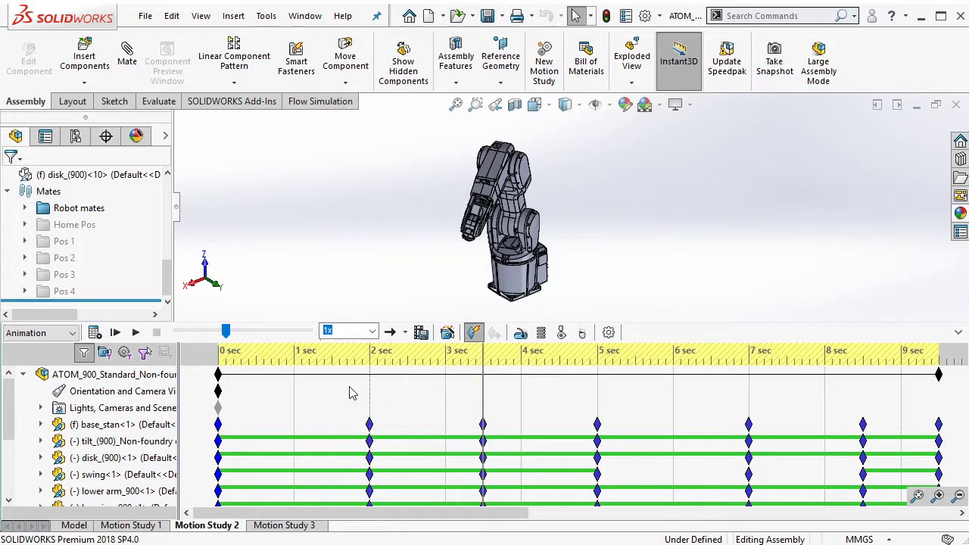
click(227, 374)
click(222, 362)
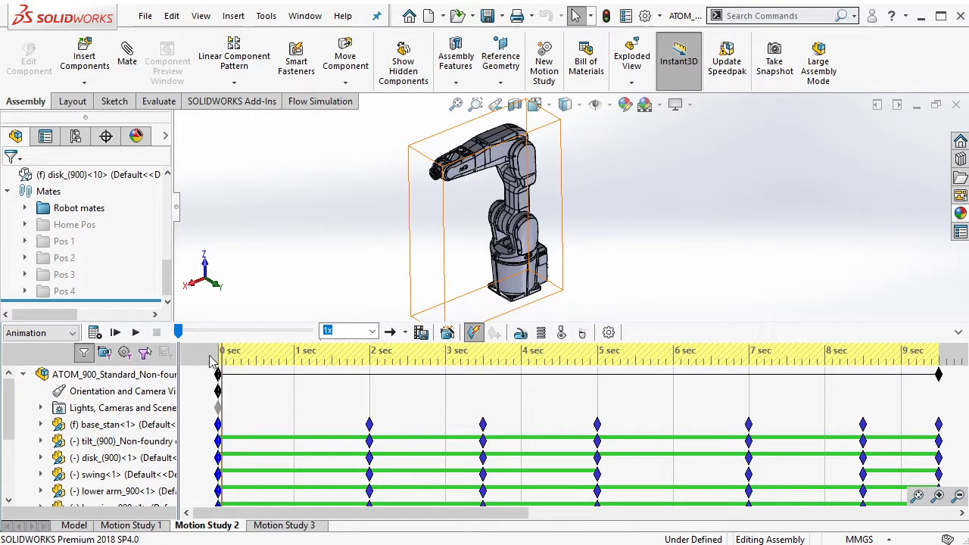
click(115, 333)
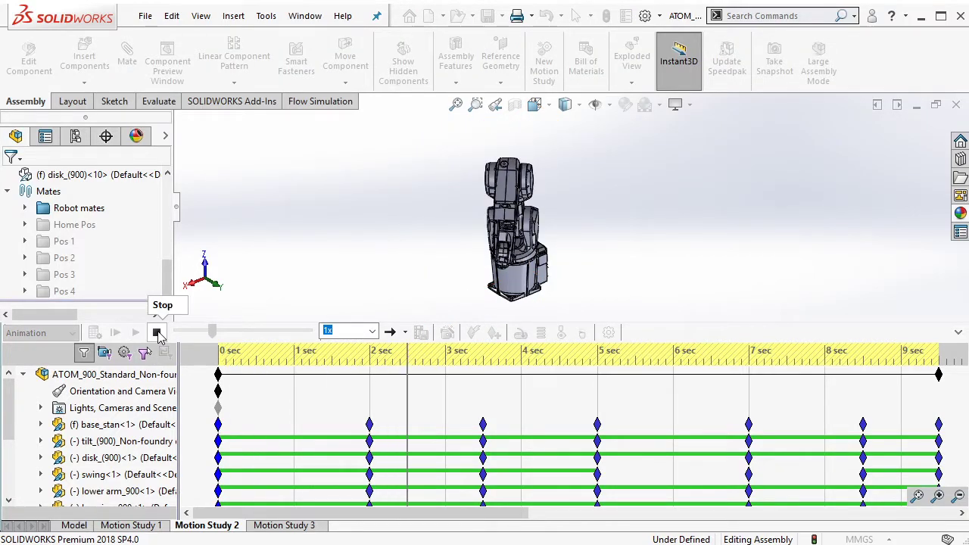
click(156, 334)
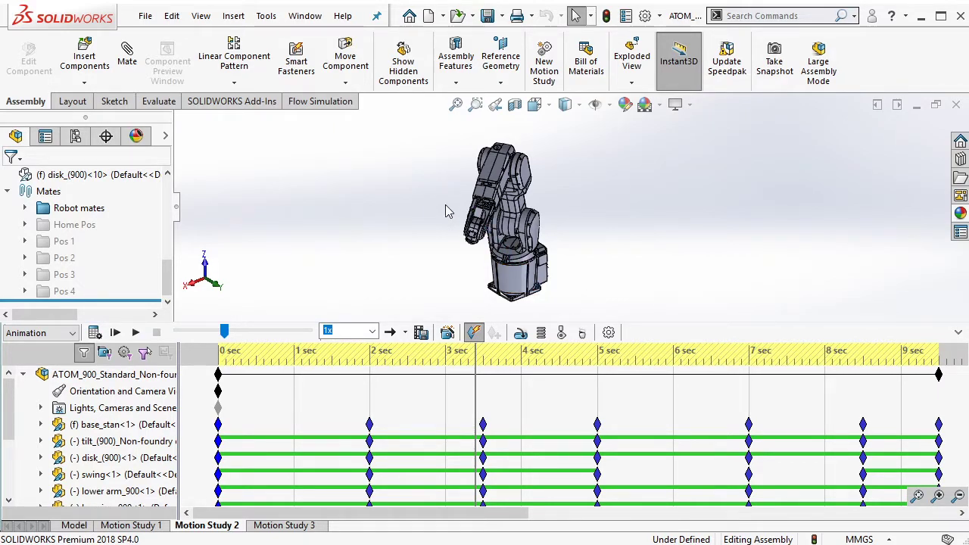
click(284, 525)
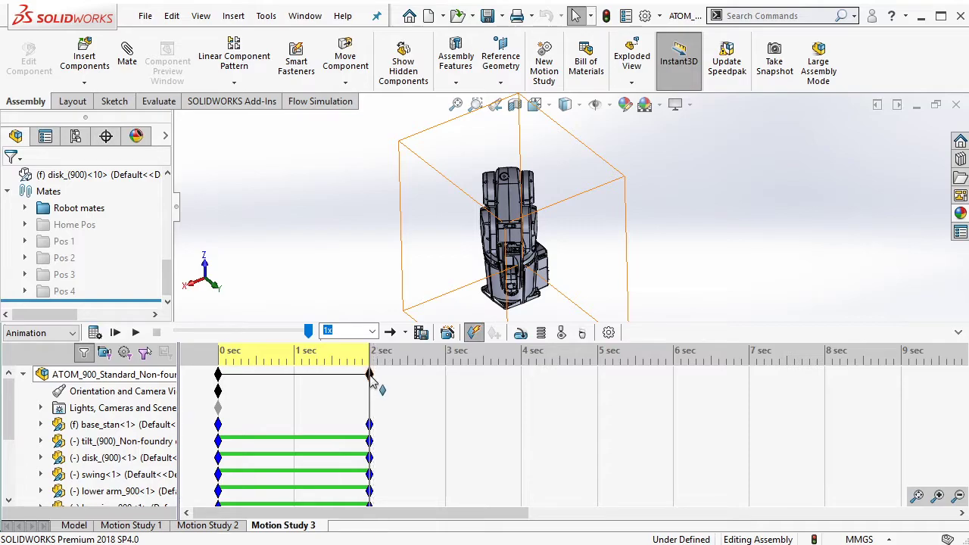
Extend Motion Study 3 to about 2.5 sec and move the time bar there
drag(379, 383, 411, 389)
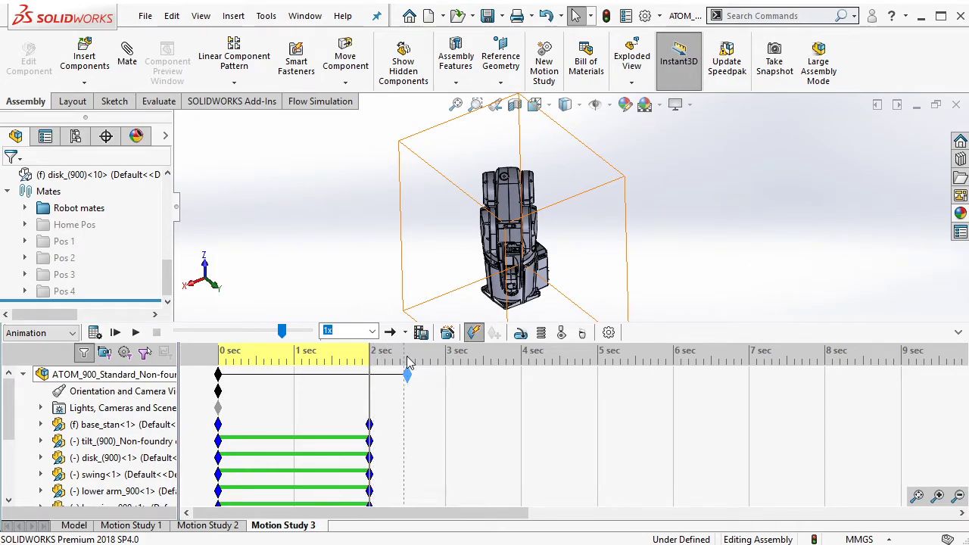
click(410, 393)
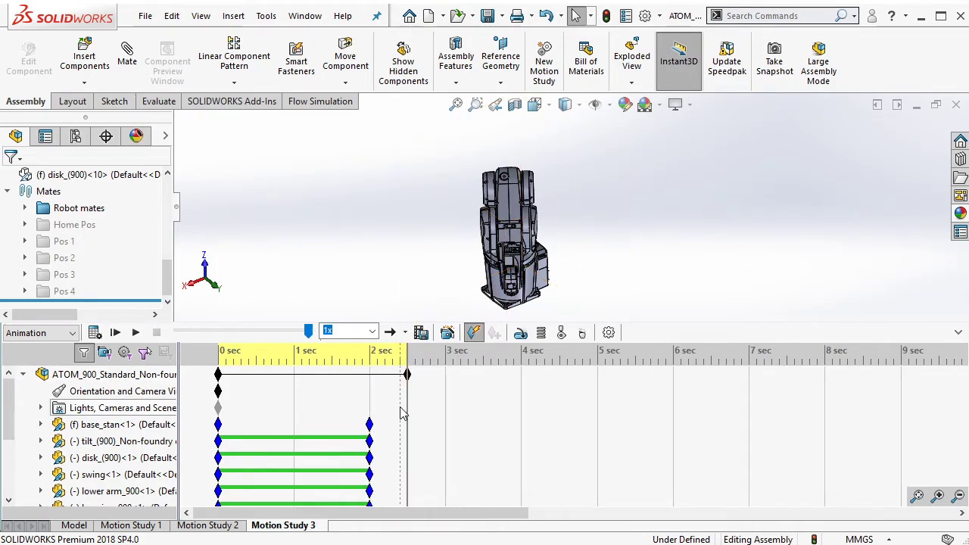
scroll(405, 401, down, 2)
scroll(401, 411, down, 1)
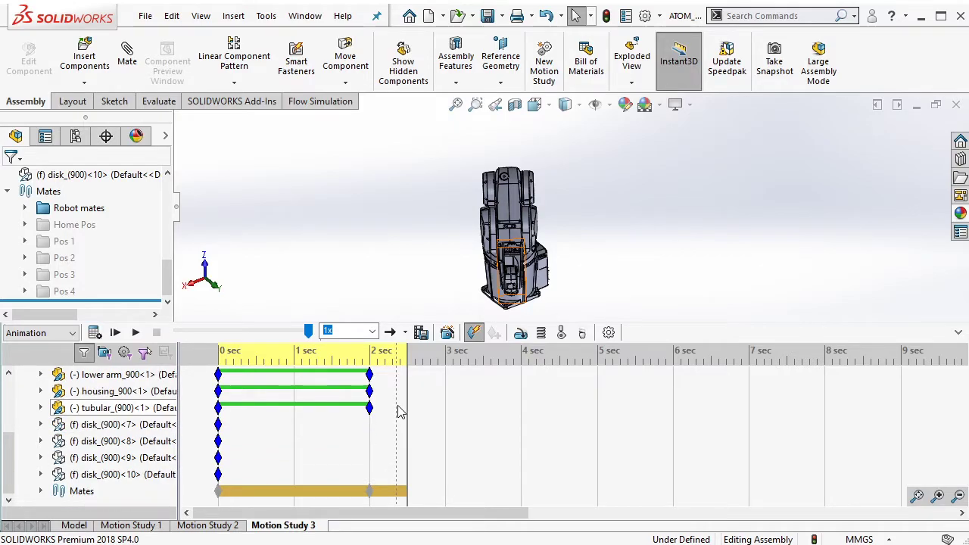
drag(393, 428, 353, 405)
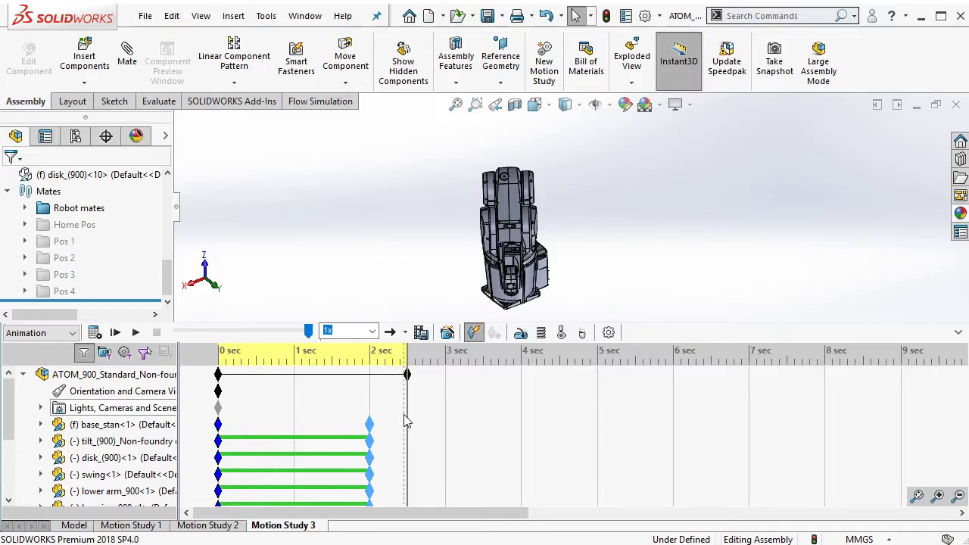
Box-select the 2.5 s keyframes of swing, lower arm, housing and tubular
scroll(407, 428, down, 3)
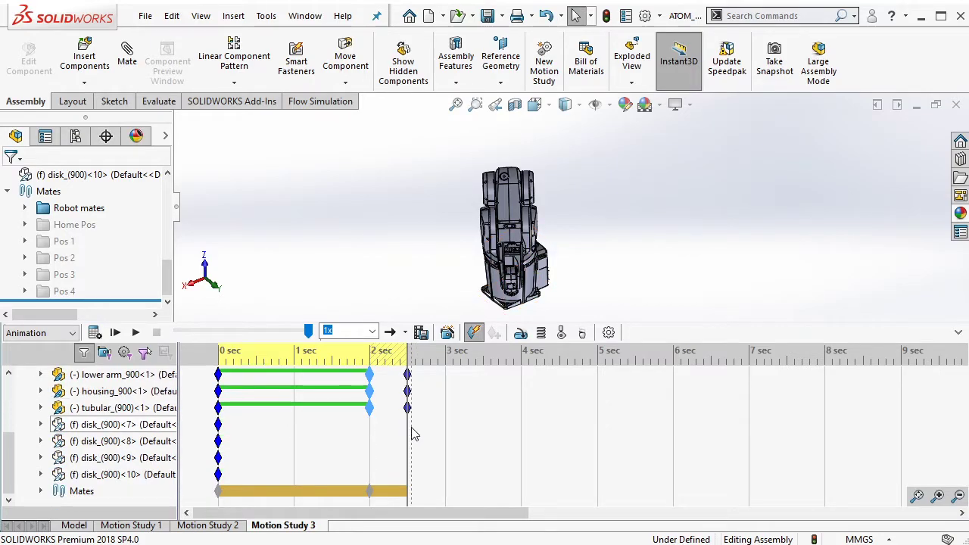
scroll(408, 440, up, 2)
scroll(394, 455, down, 1)
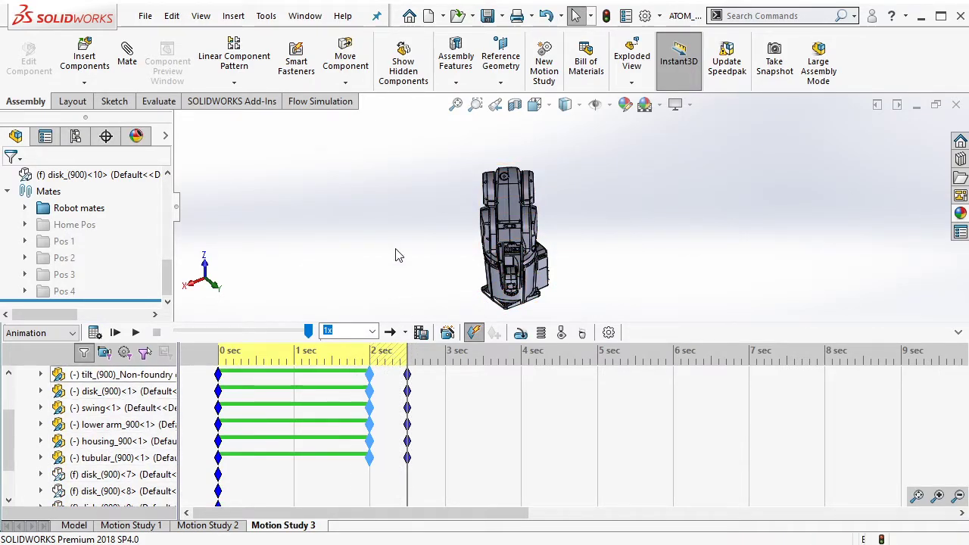
scroll(424, 477, up, 3)
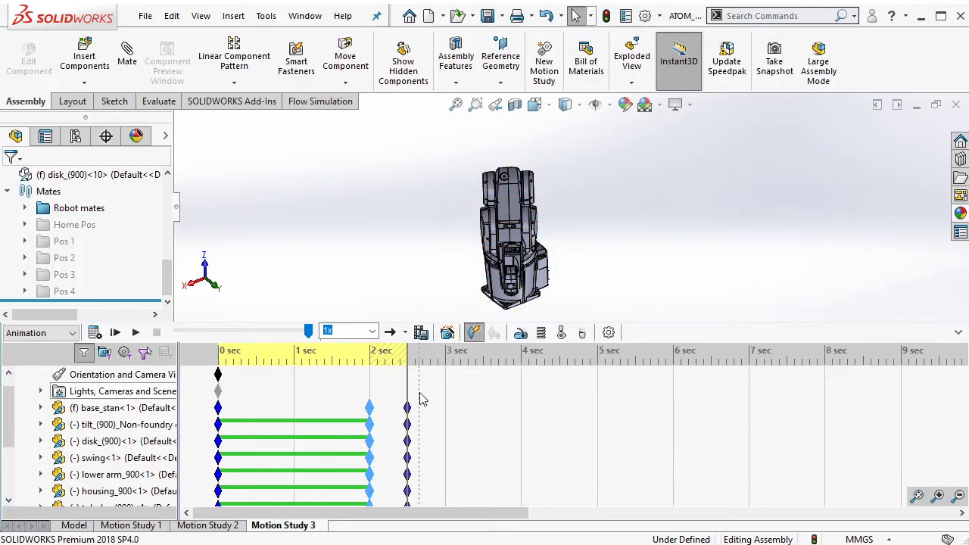
scroll(428, 469, down, 3)
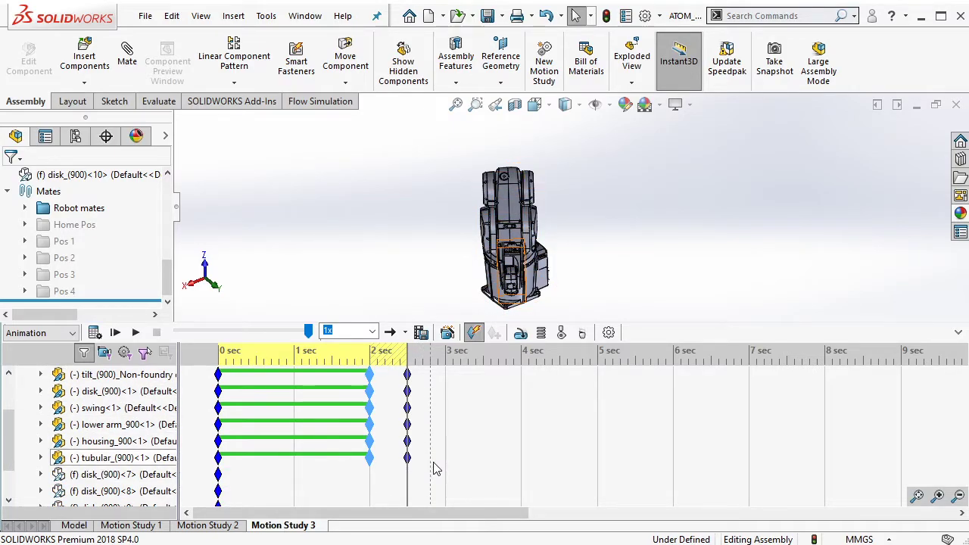
scroll(437, 470, up, 3)
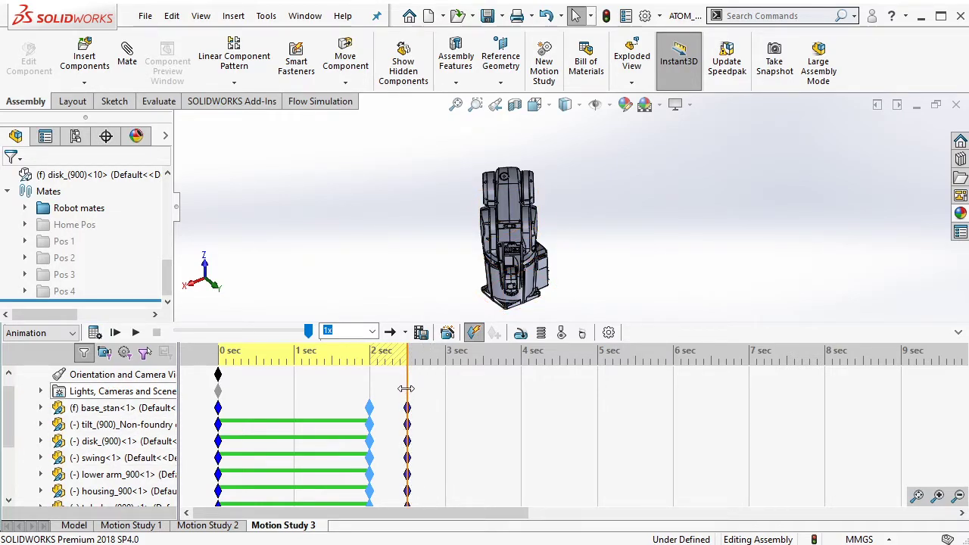
scroll(407, 389, up, 1)
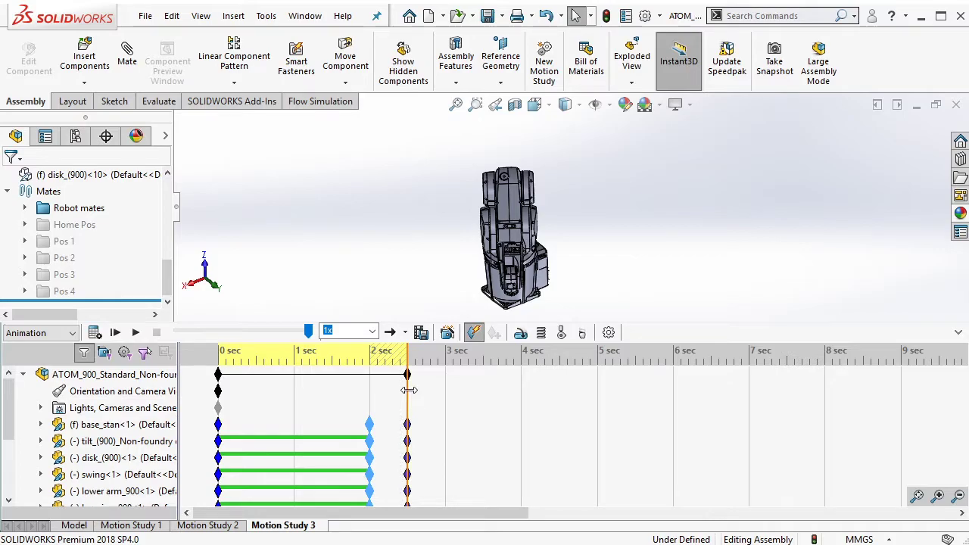
scroll(408, 409, down, 2)
scroll(406, 432, down, 1)
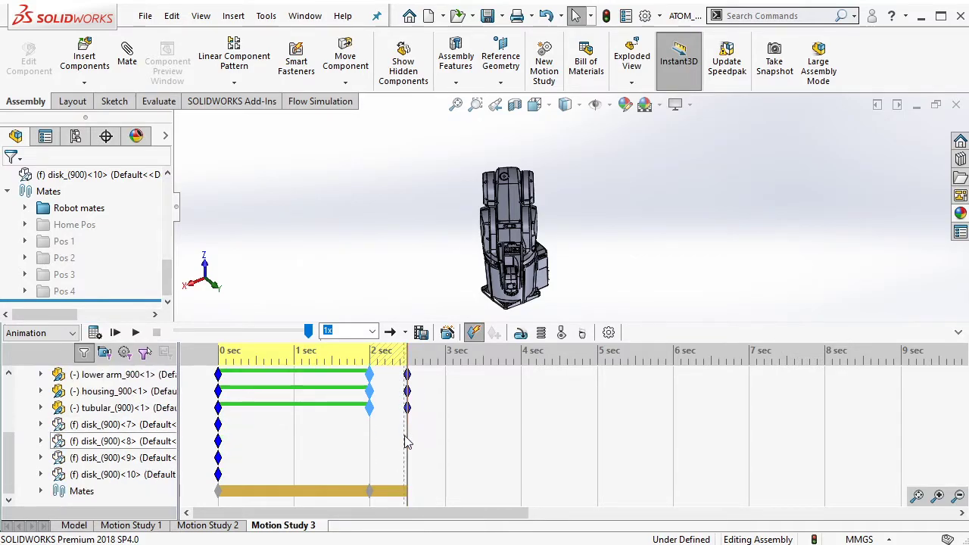
scroll(407, 437, up, 3)
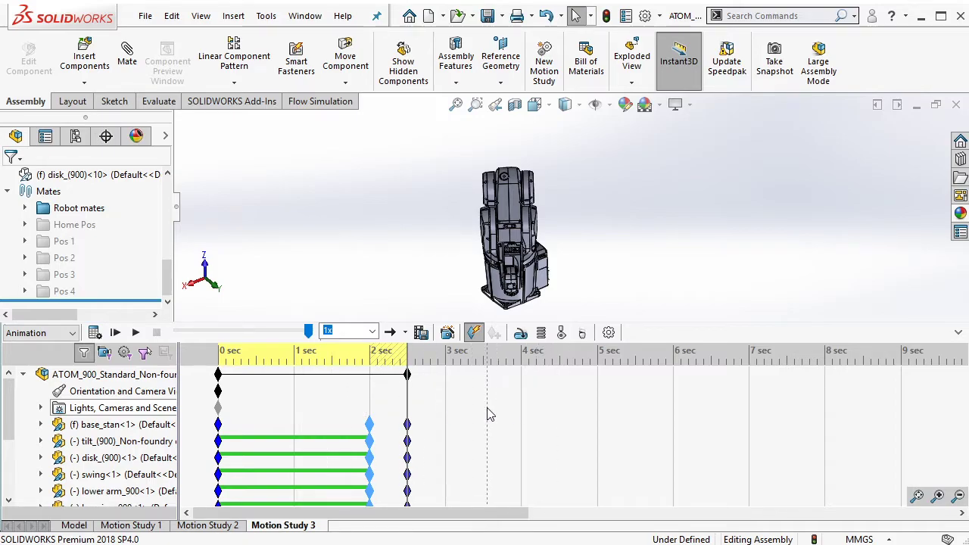
scroll(443, 438, down, 2)
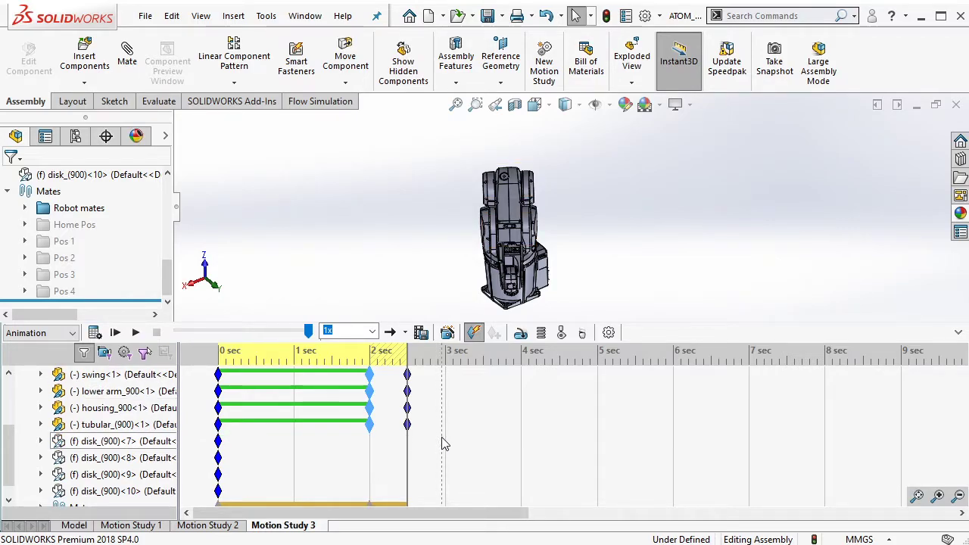
drag(438, 438, 389, 364)
Delete the 2.5 s keyframes and drag Motion Study 3's end key to 2.5 s
scroll(388, 379, up, 2)
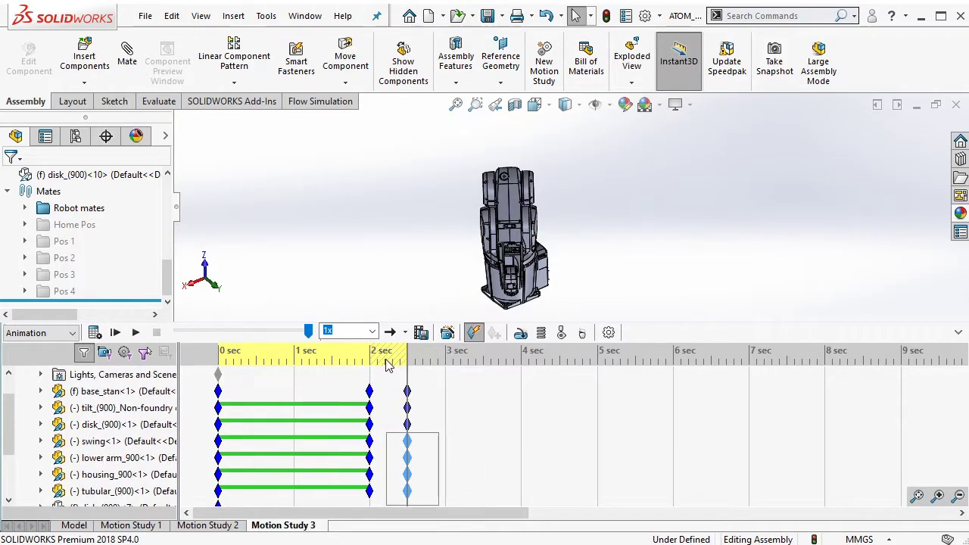
scroll(389, 394, up, 1)
key(Delete)
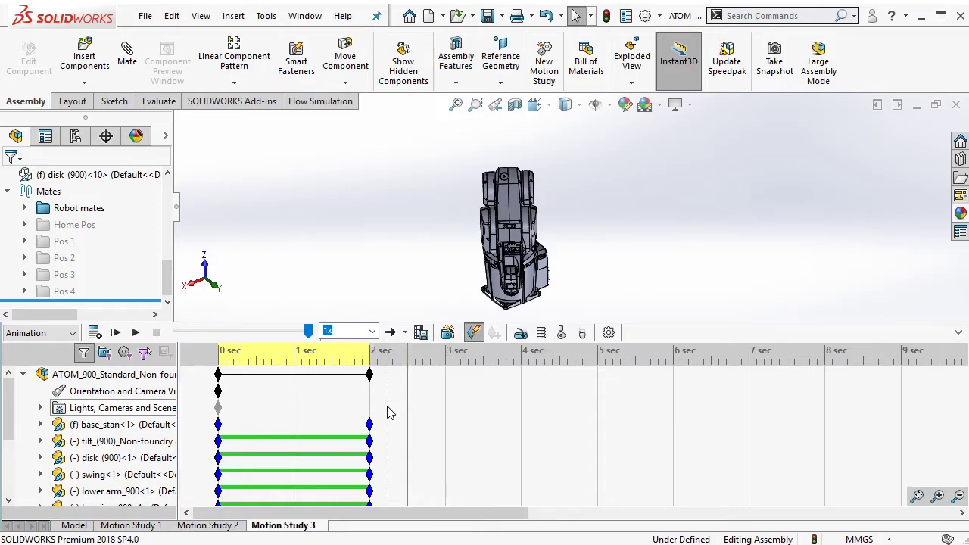
click(371, 400)
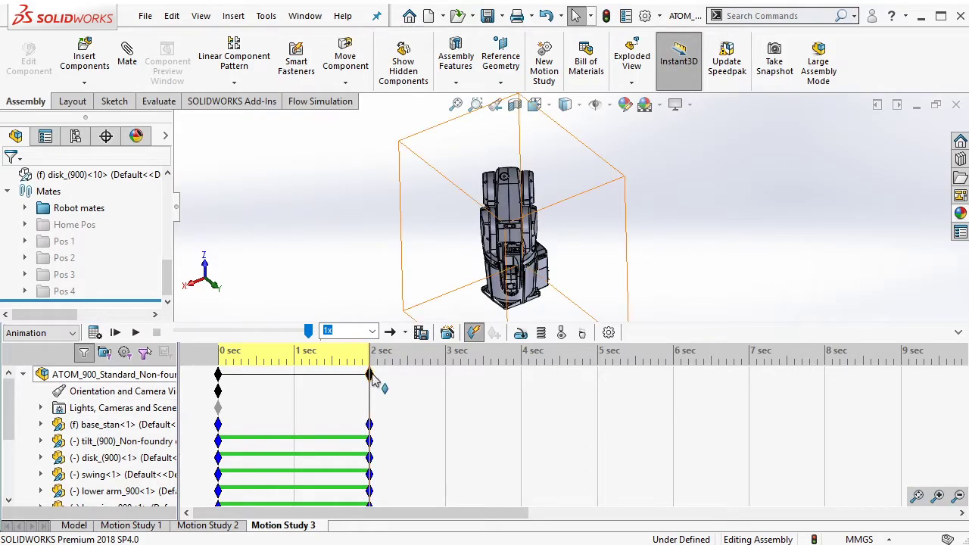
mouse_move(370, 374)
drag(371, 374, 407, 374)
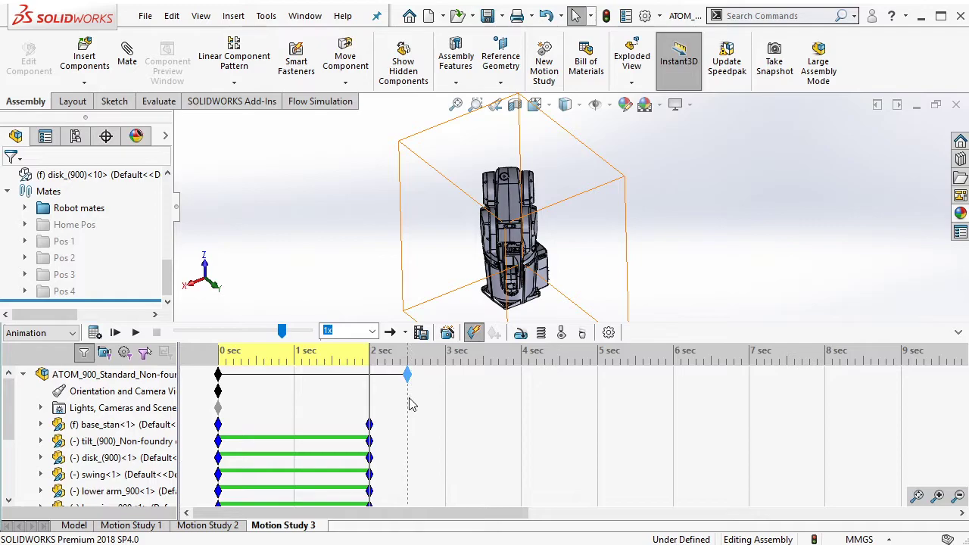
With the time bar at 2.5 s, select the 2 s component keys, including base_stan, to recreate them
click(416, 406)
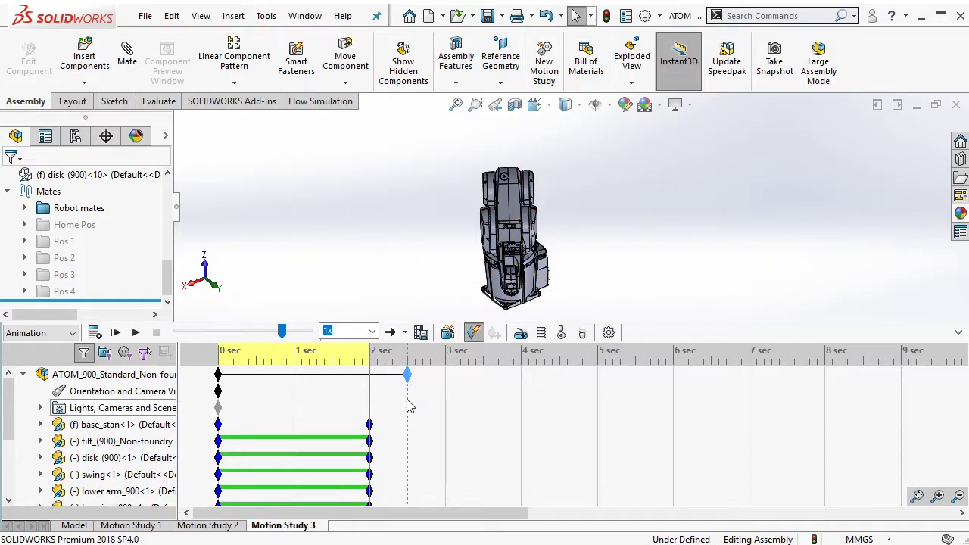
click(407, 405)
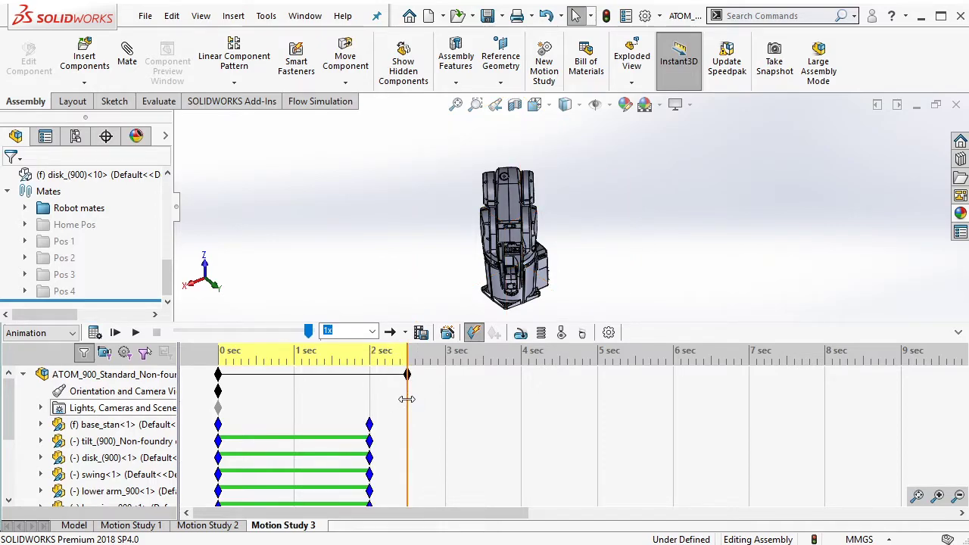
scroll(397, 409, down, 2)
scroll(392, 421, down, 1)
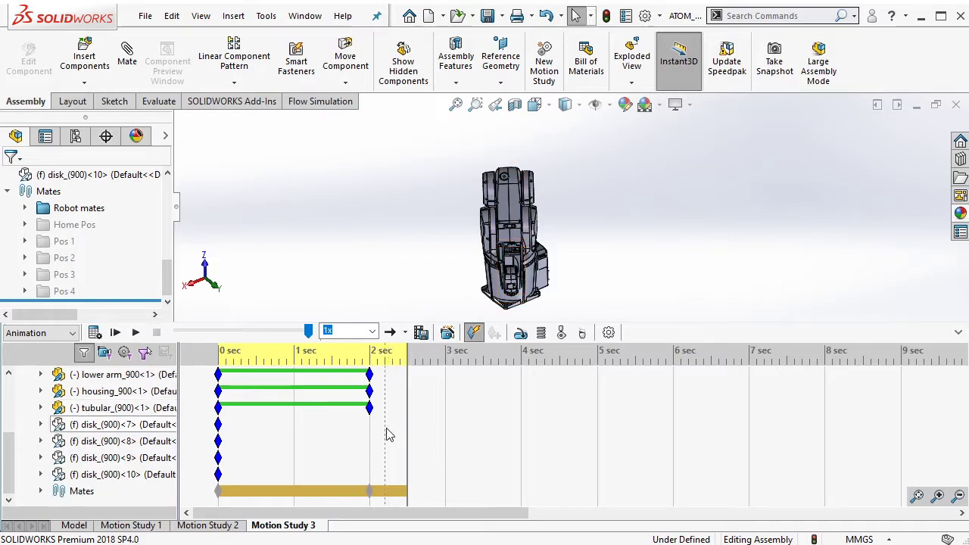
mouse_move(388, 434)
mouse_down()
mouse_move(342, 360)
mouse_move(340, 411)
mouse_up()
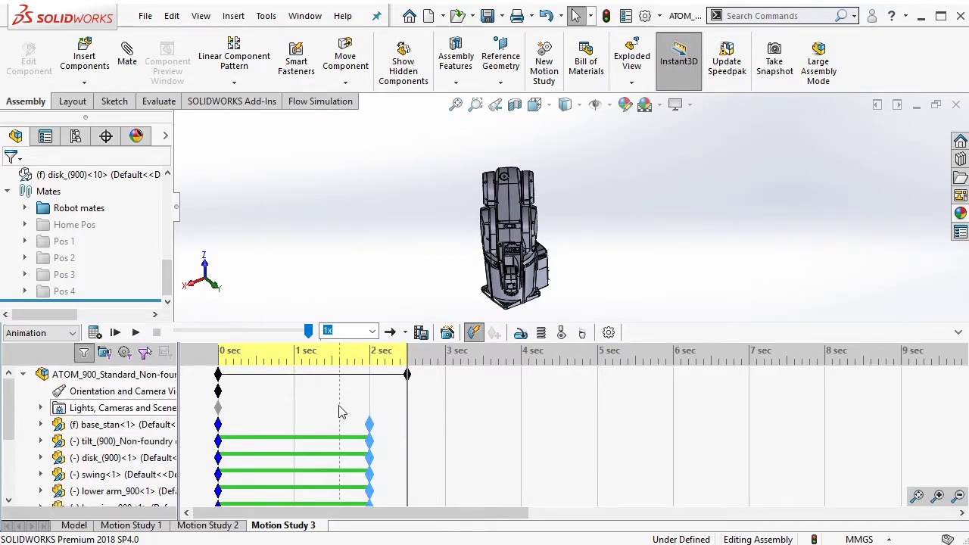
scroll(340, 411, down, 1)
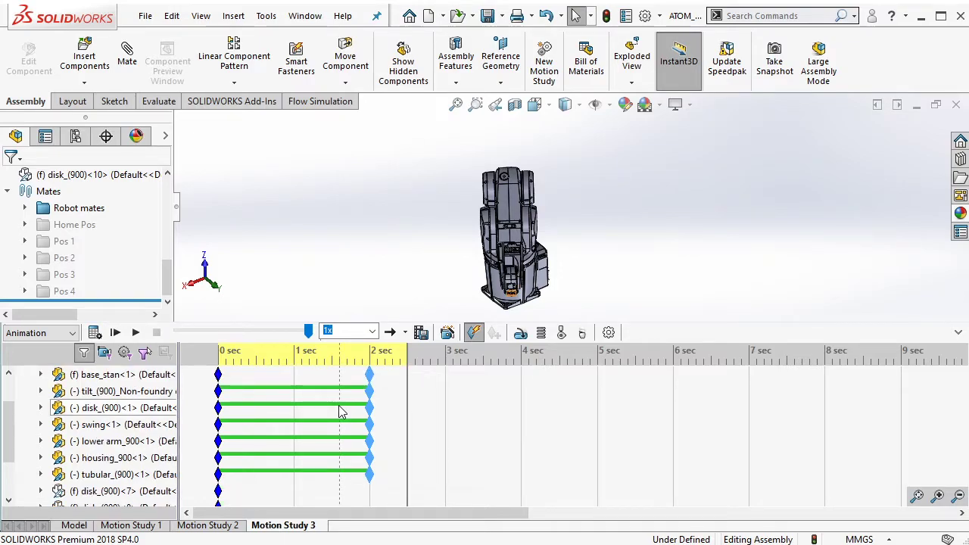
scroll(374, 440, up, 1)
click(369, 426)
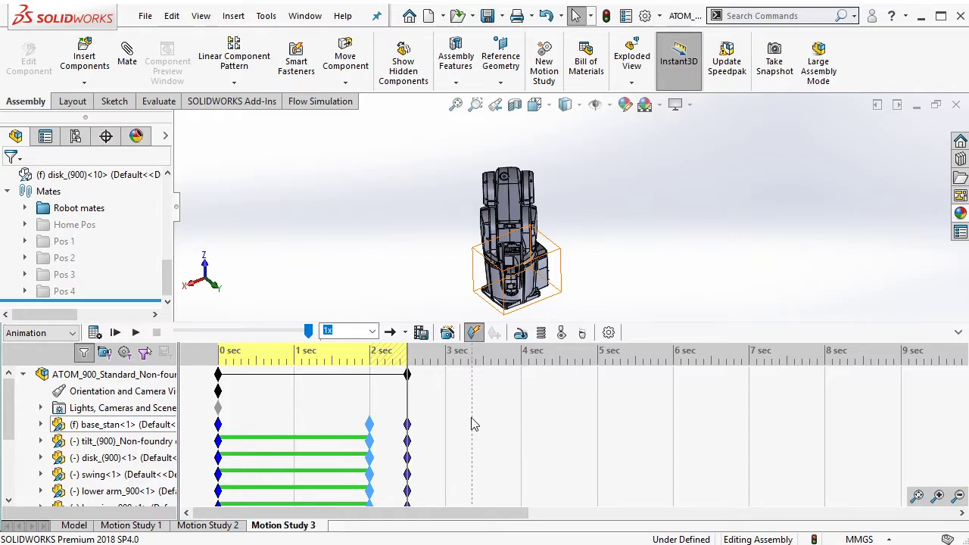
Clear the robot selection and bring up Motion Study 2's timeline for comparison
scroll(432, 432, down, 2)
scroll(398, 433, down, 1)
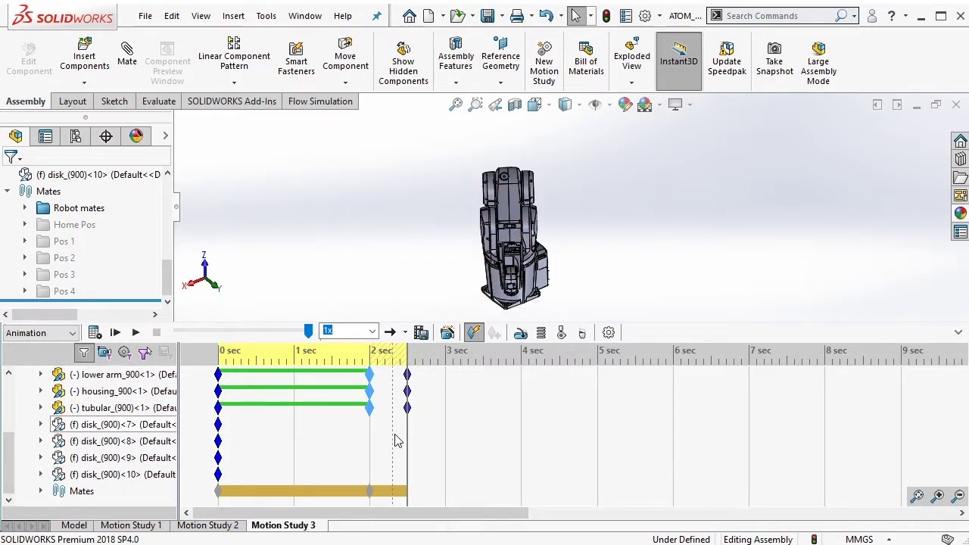
scroll(394, 409, up, 2)
click(449, 307)
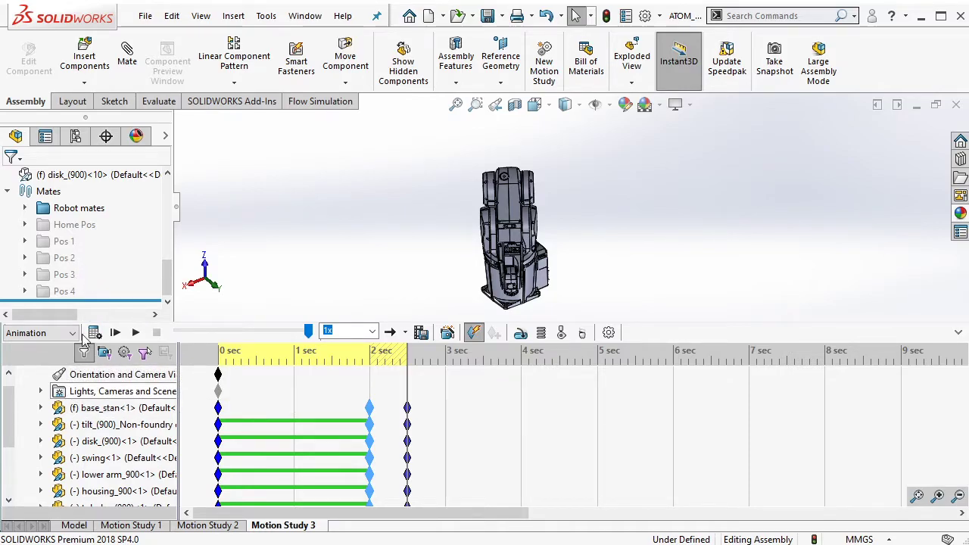
scroll(15, 409, up, 1)
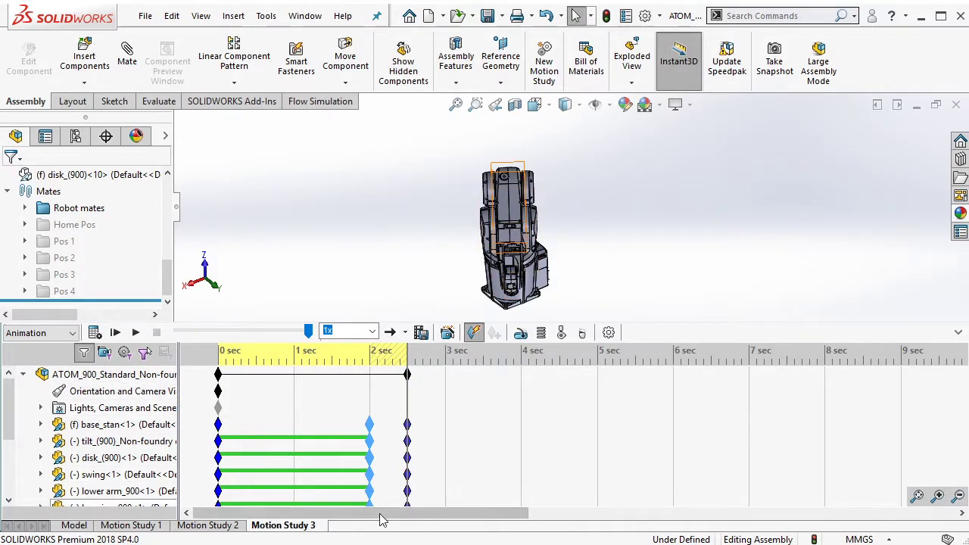
click(236, 527)
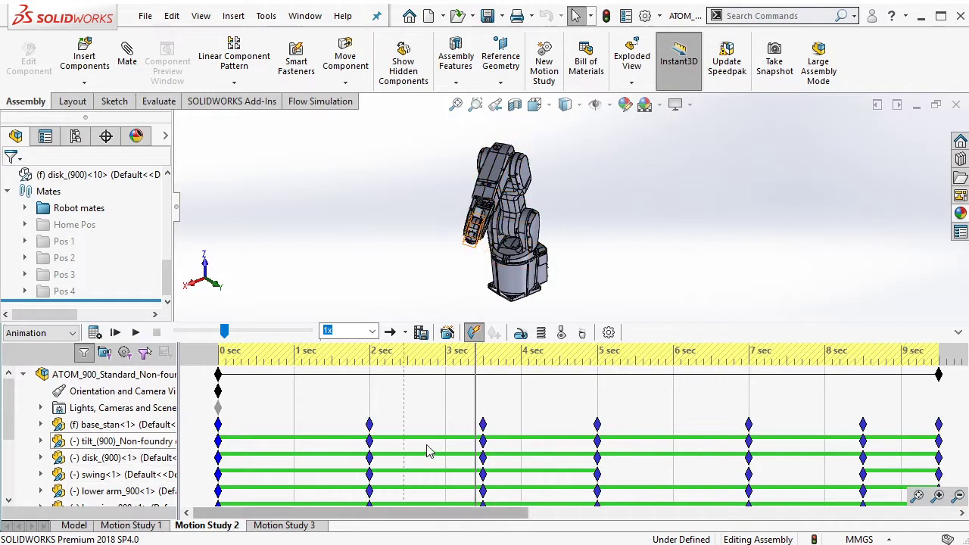
Check Motion Study 2 at 3.5 s, then stretch Motion Study 3's end key to 4 s
click(487, 396)
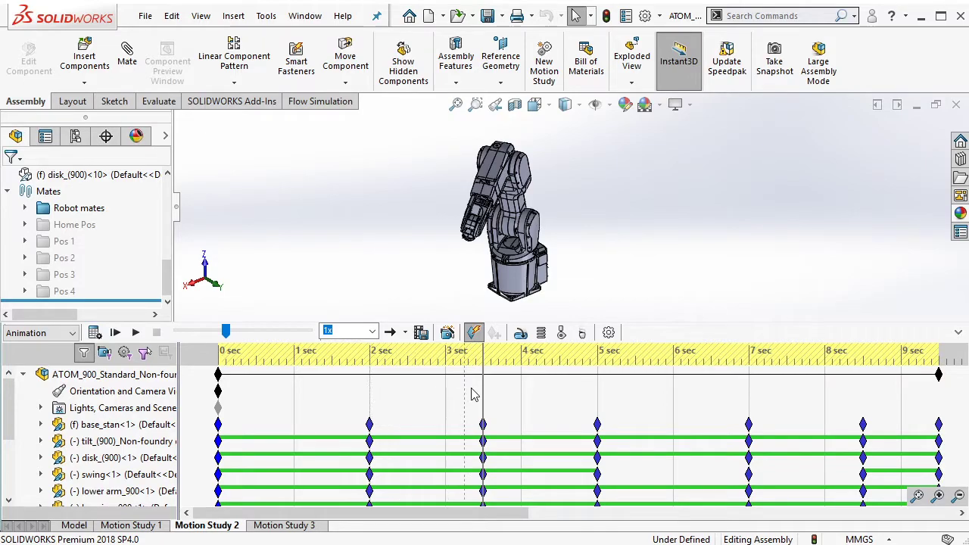
click(382, 385)
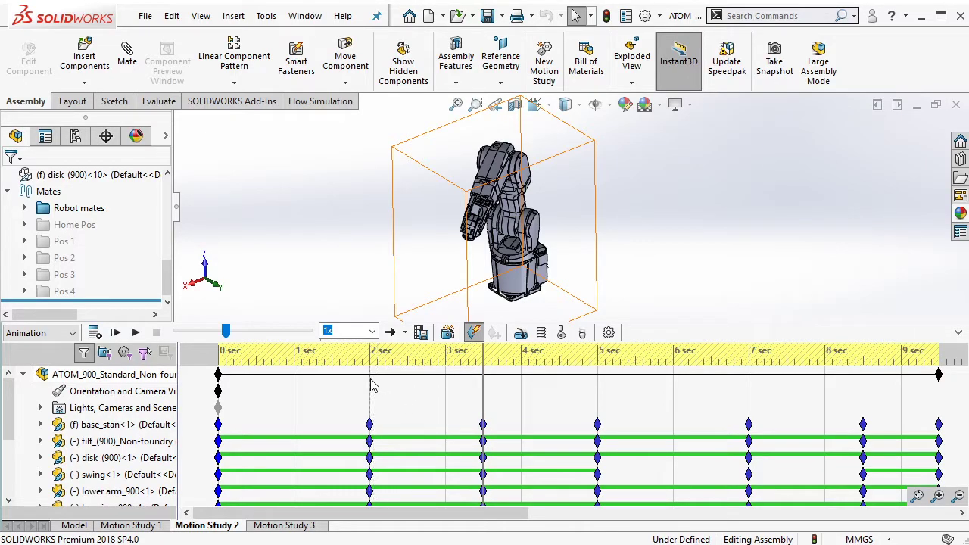
click(296, 525)
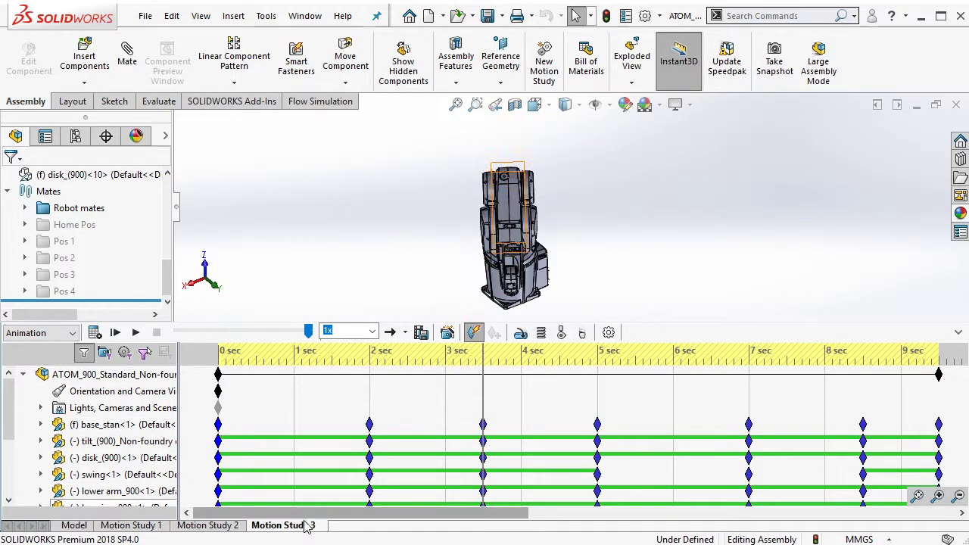
mouse_move(407, 374)
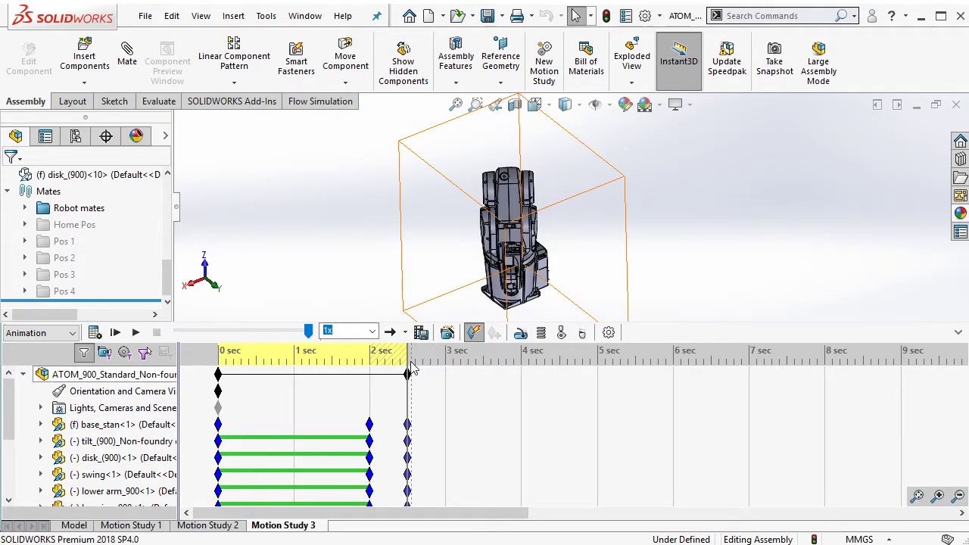
drag(407, 374, 527, 405)
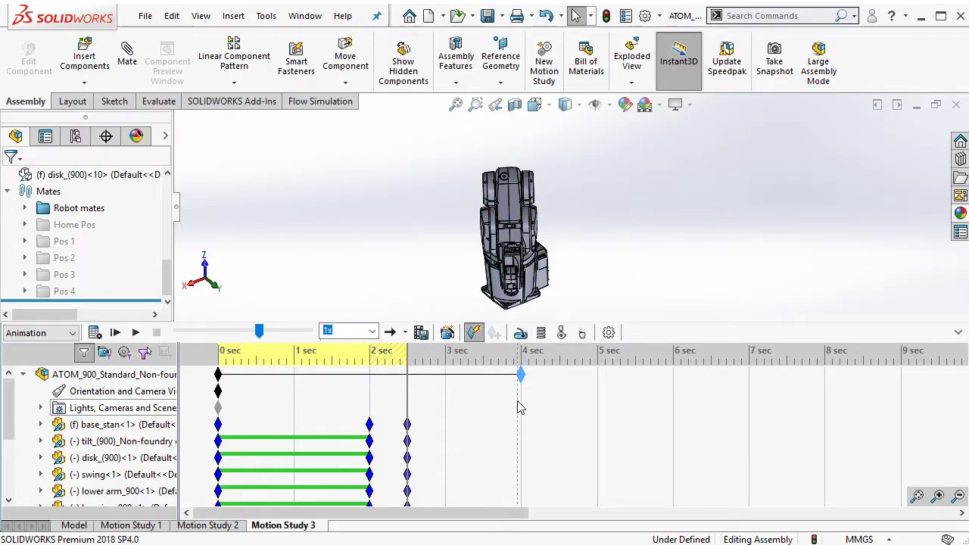
Place Motion Study 3's time bar at 4 s
click(521, 400)
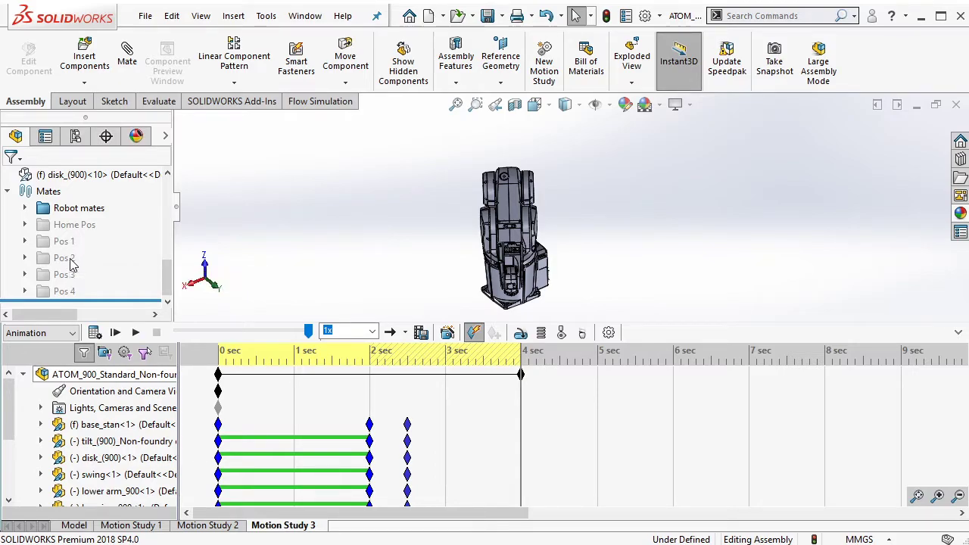
Unsuppress the Pos 2 mates, select all components, and key the Pos 2 pose at 4 s
right_click(70, 259)
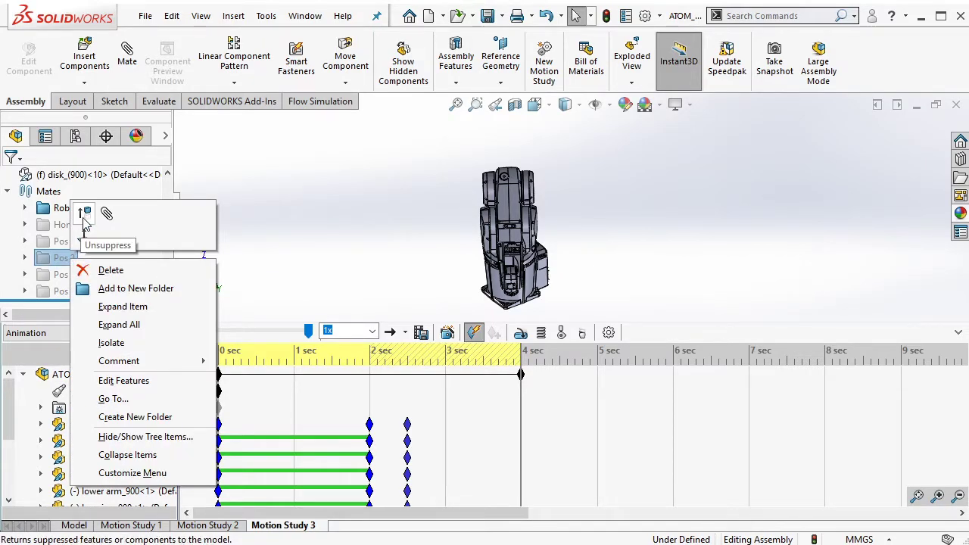
click(84, 220)
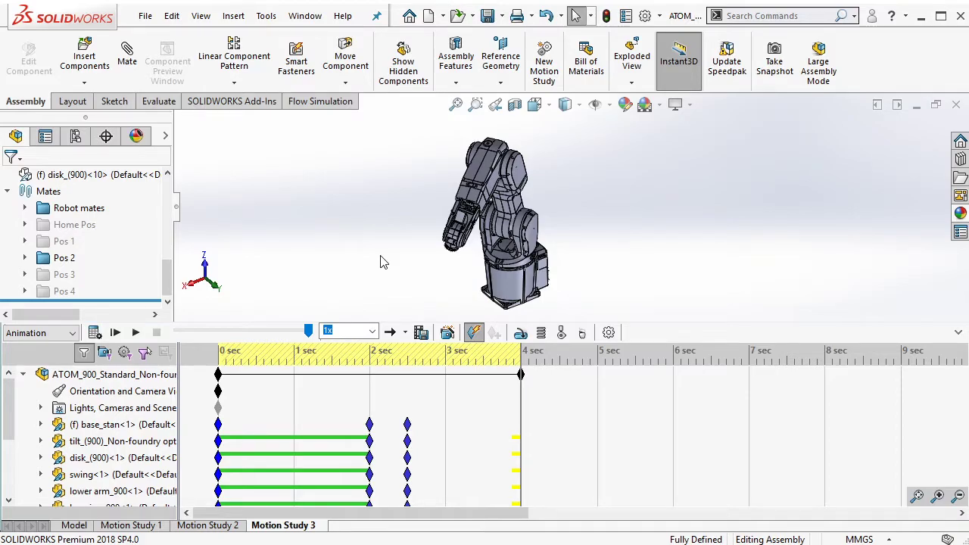
key(ctrl+a)
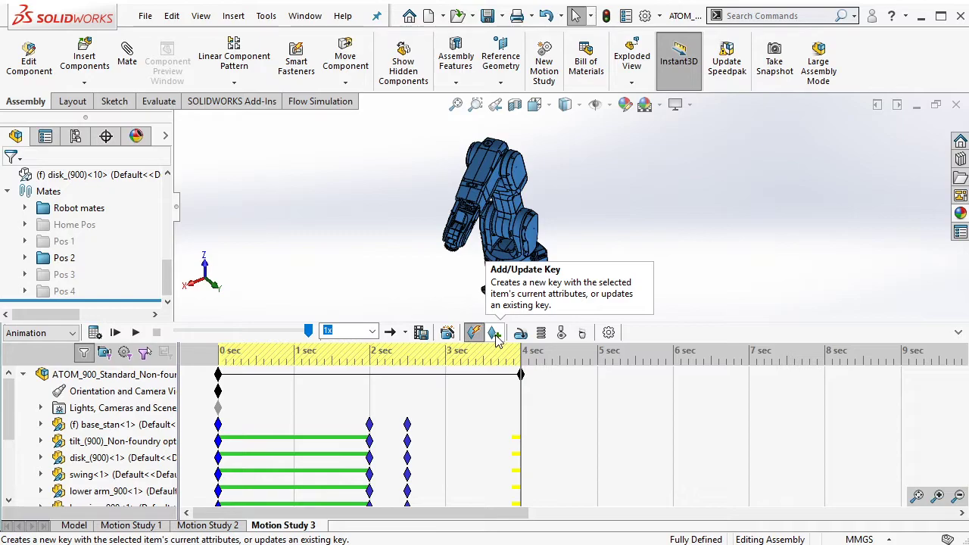
click(494, 333)
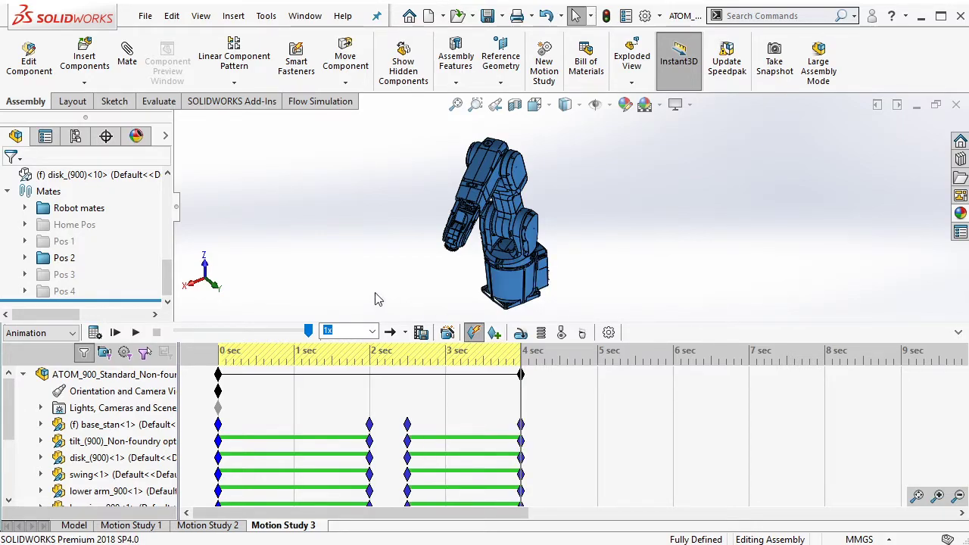
right_click(69, 261)
key(Escape)
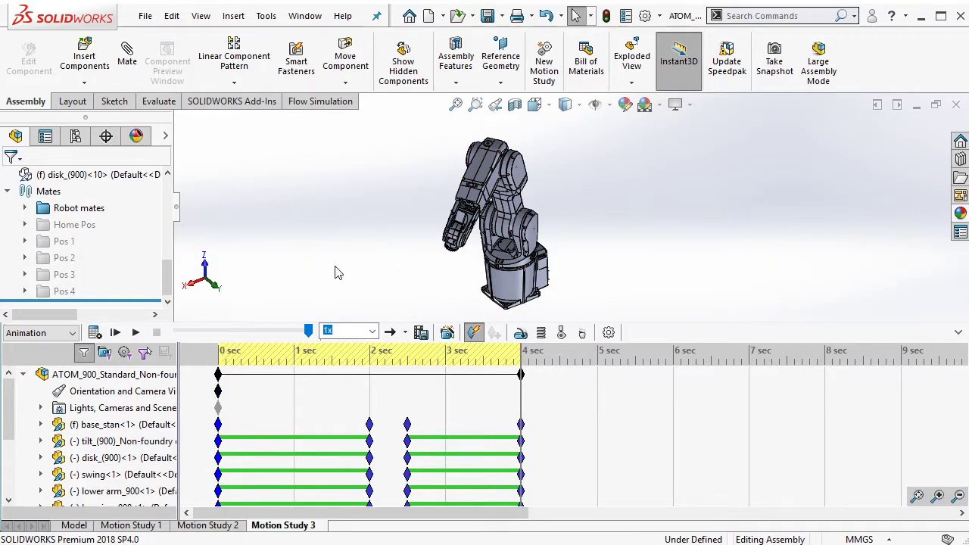
Scrub Motion Study 3's time bar to 2 s and 2.5 s
click(232, 407)
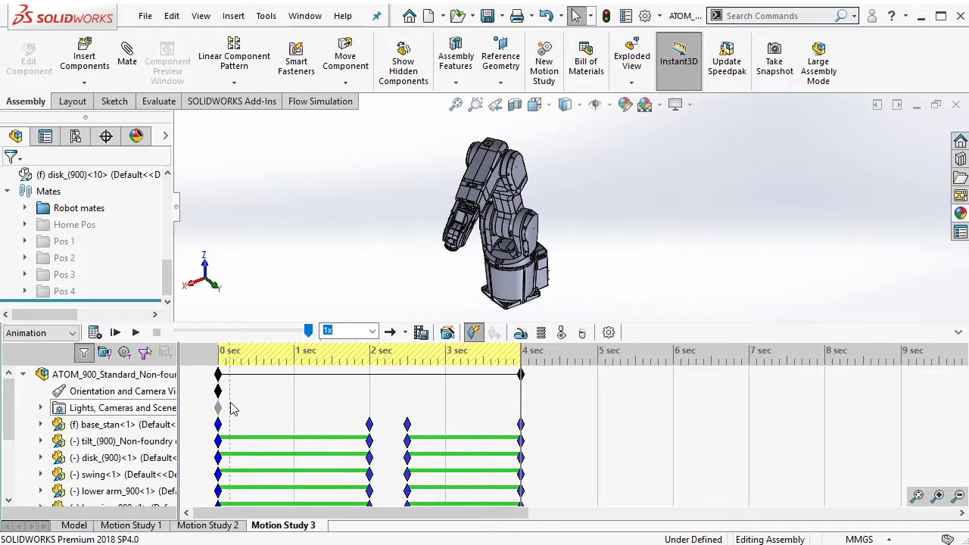
click(370, 404)
click(408, 411)
click(409, 410)
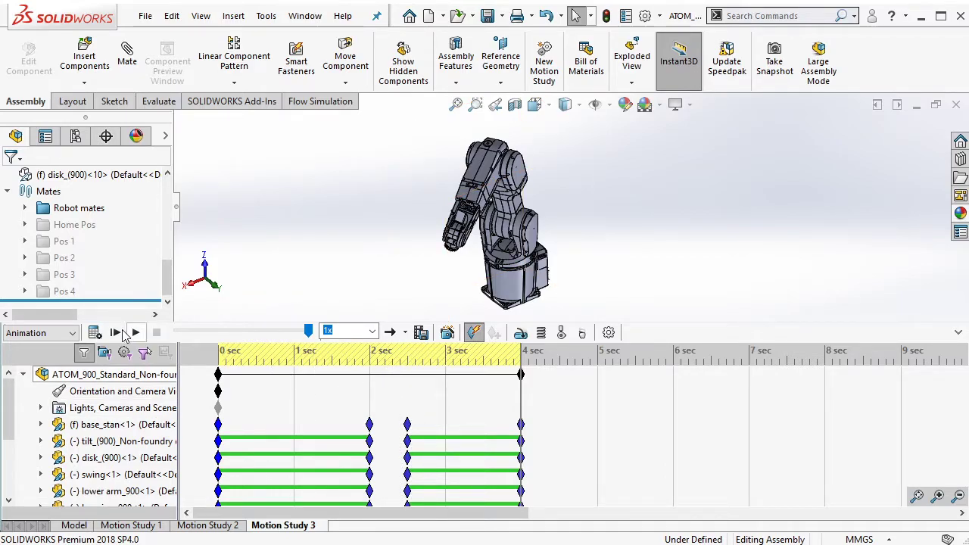
Calculate Motion Study 3 and check the robot's poses at 2 s and 4 s
click(96, 336)
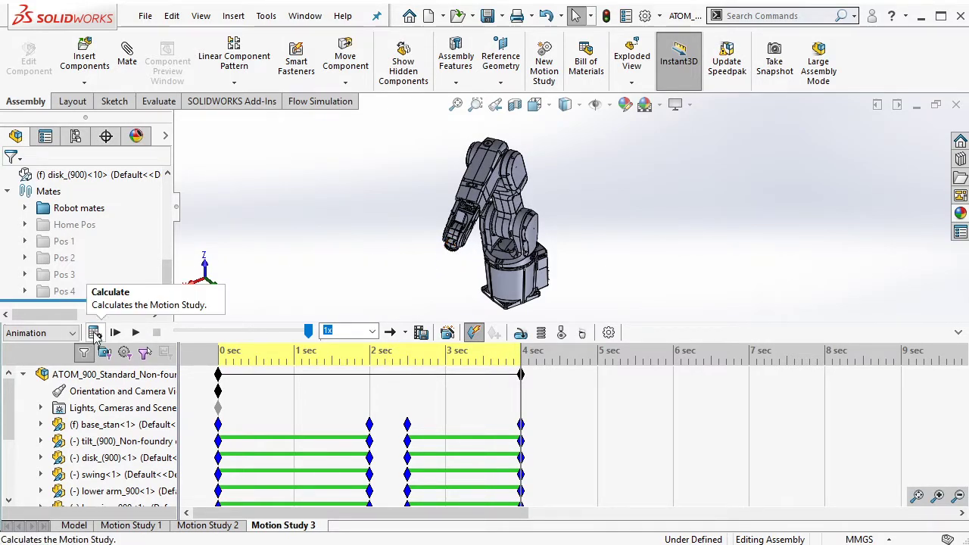
click(135, 332)
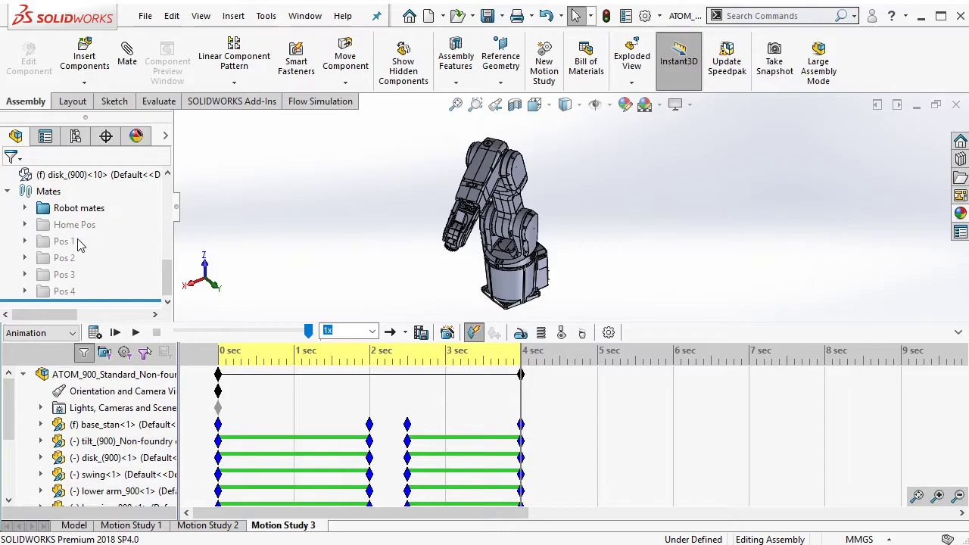
click(371, 375)
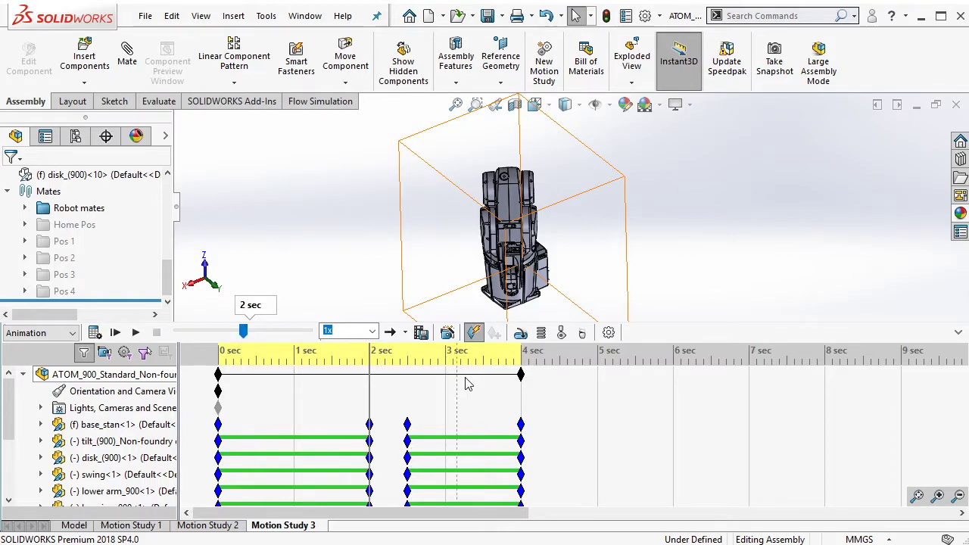
click(521, 391)
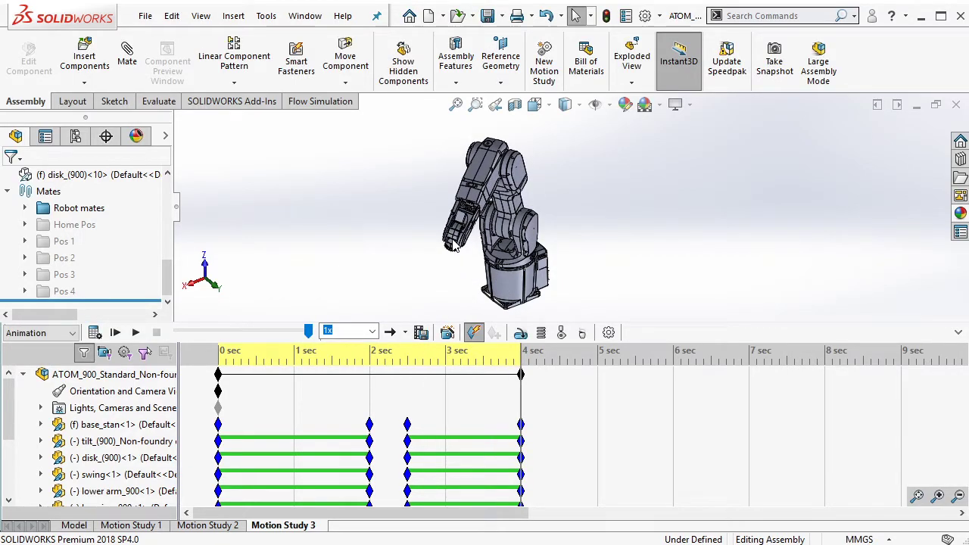
click(521, 374)
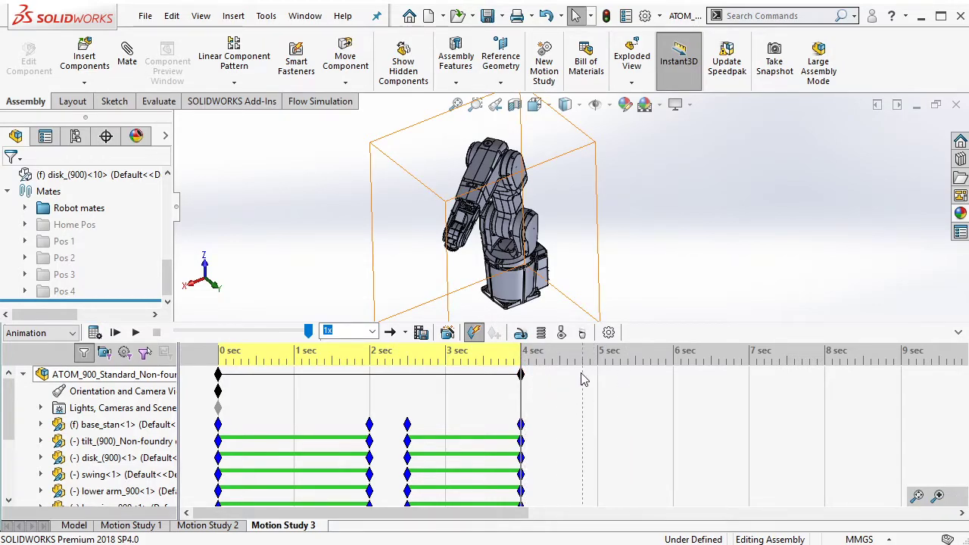
click(586, 403)
click(522, 375)
click(226, 530)
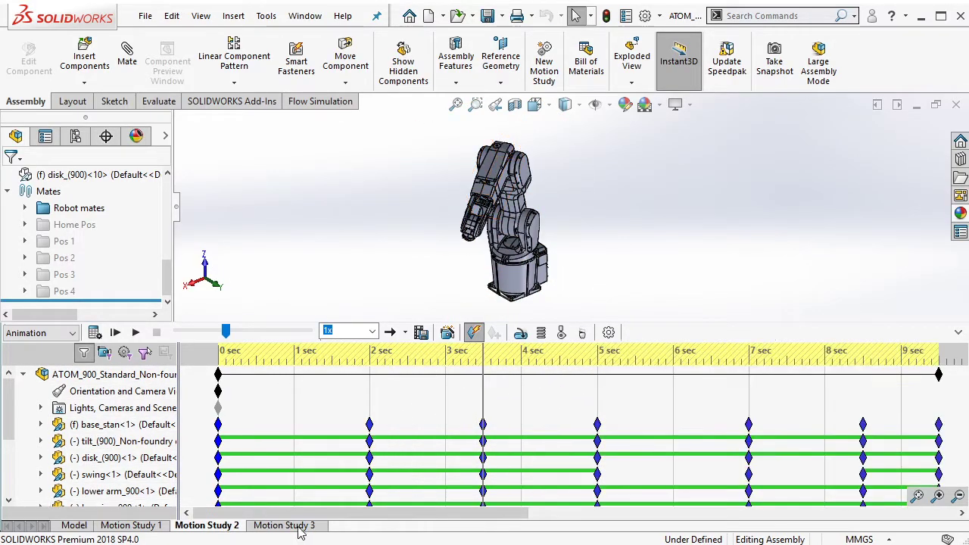
click(598, 408)
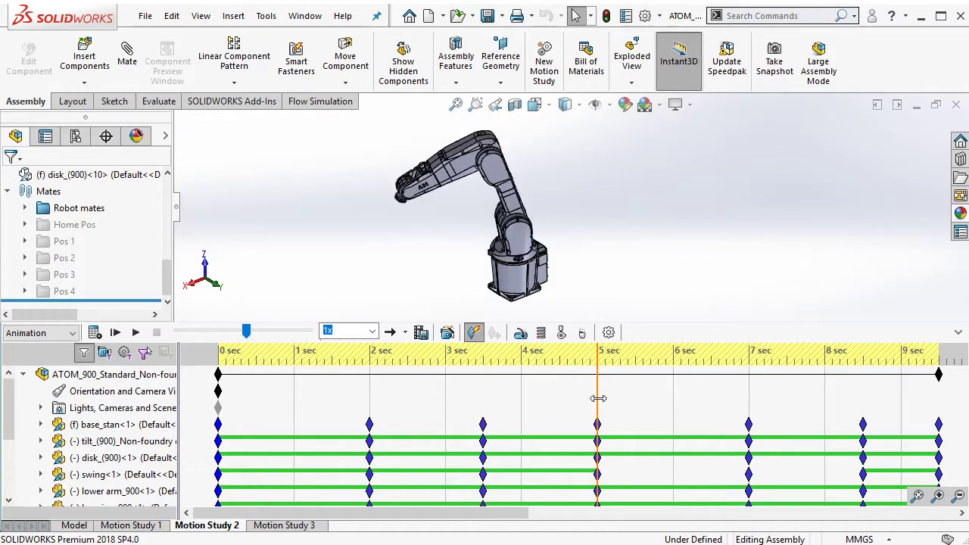
click(284, 526)
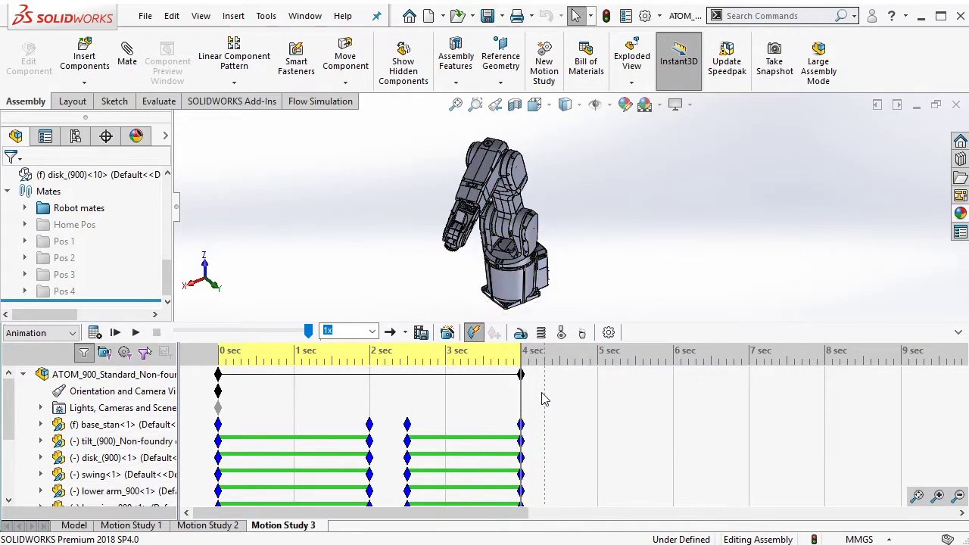
Stretch Motion Study 3's end key and time bar to about 5.5 s
drag(521, 374, 639, 406)
click(637, 402)
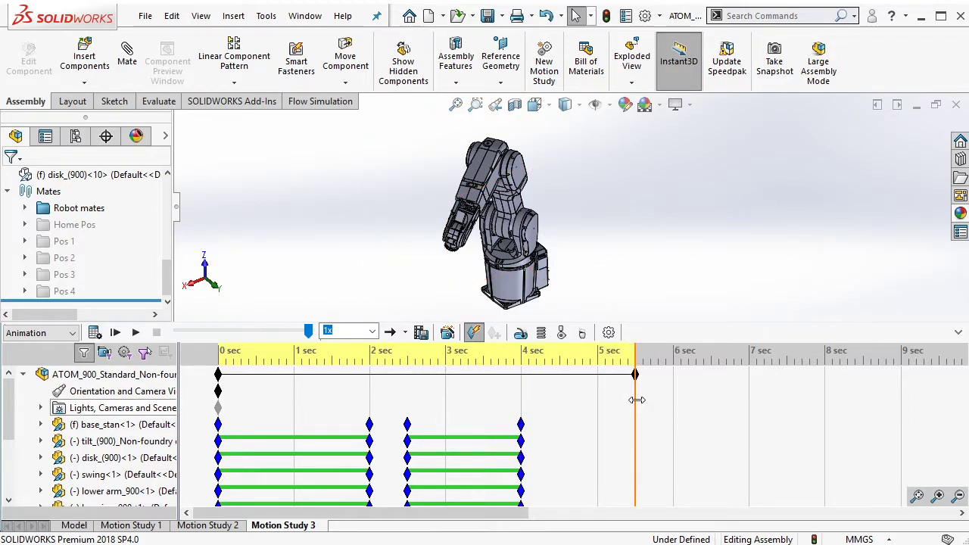
click(233, 399)
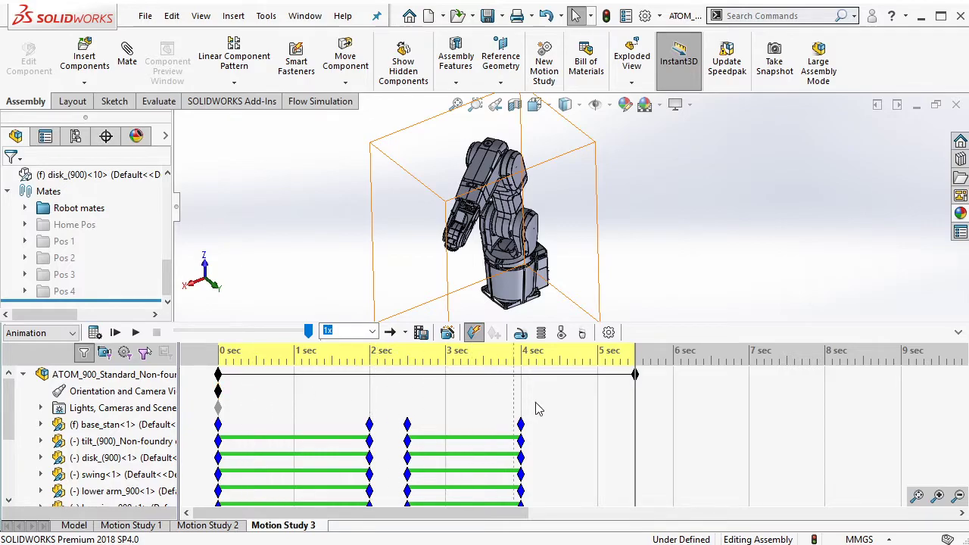
Unsuppress Pos 3, key all components' Pos 3 pose at 5.5 s, then re-suppress Pos 3
right_click(68, 273)
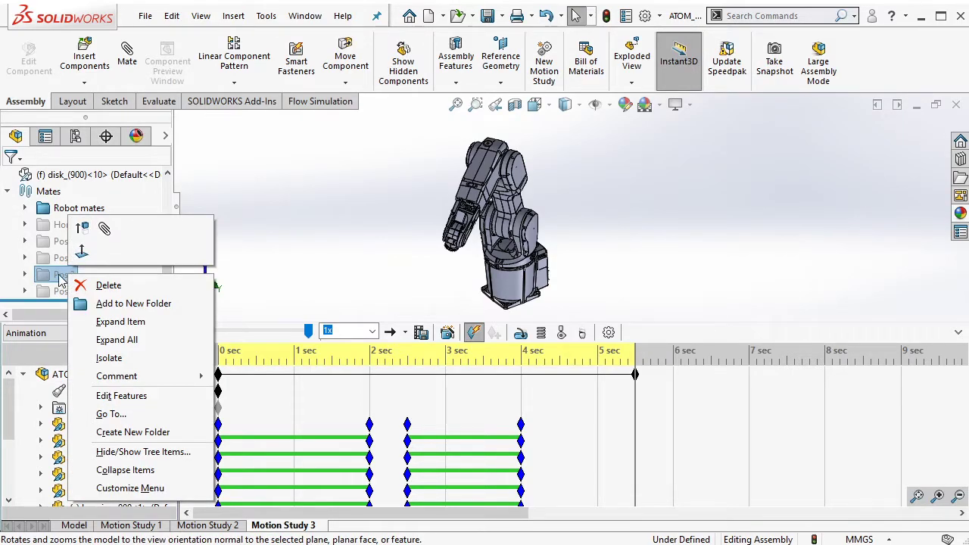
right_click(60, 275)
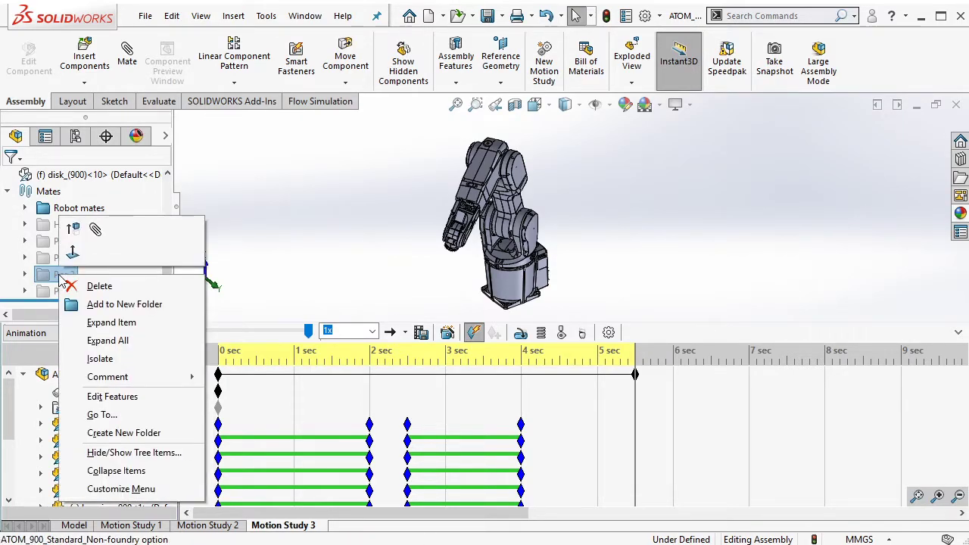
click(82, 234)
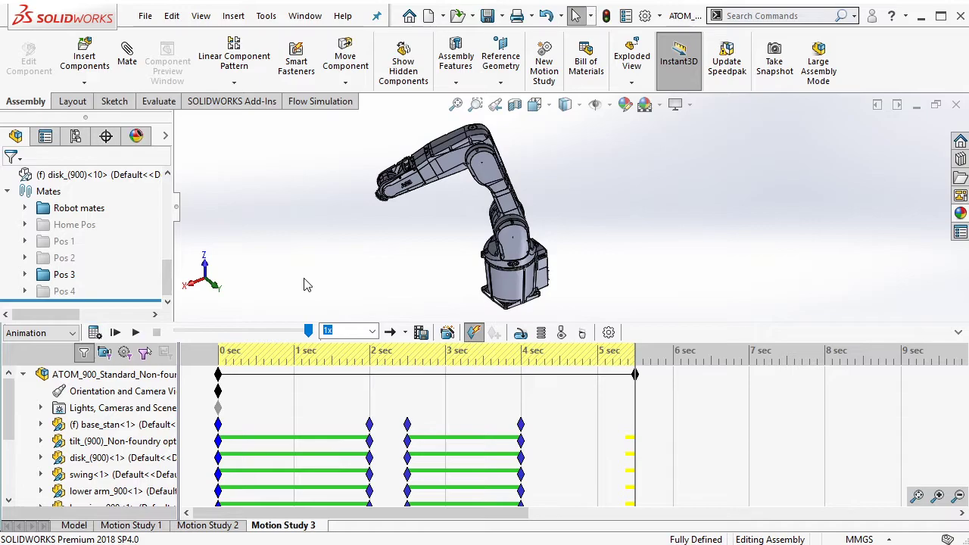
key(ctrl+a)
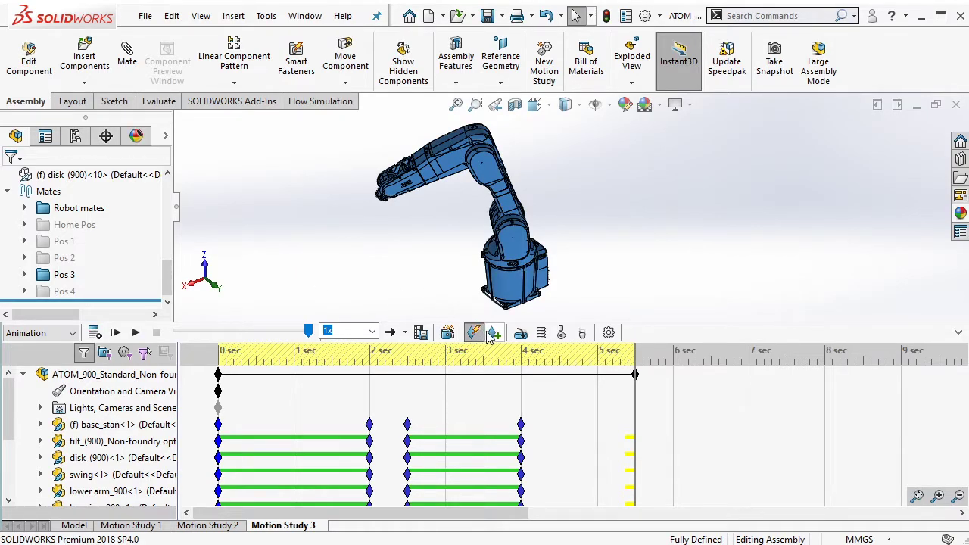
click(493, 333)
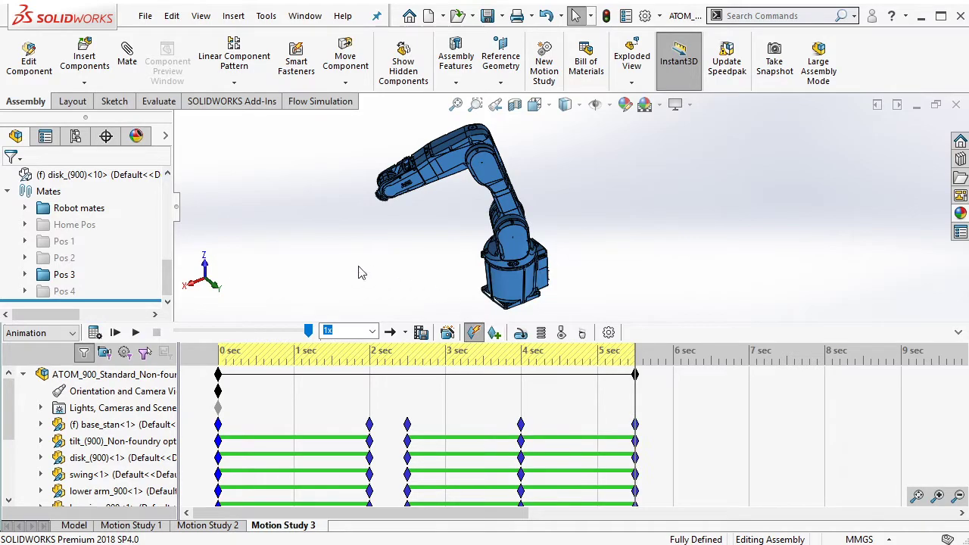
right_click(64, 276)
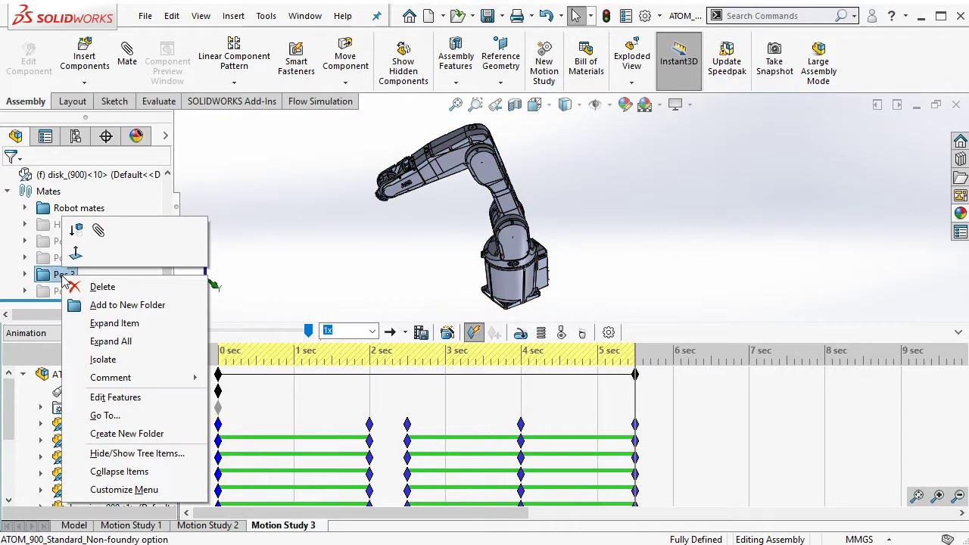
click(75, 231)
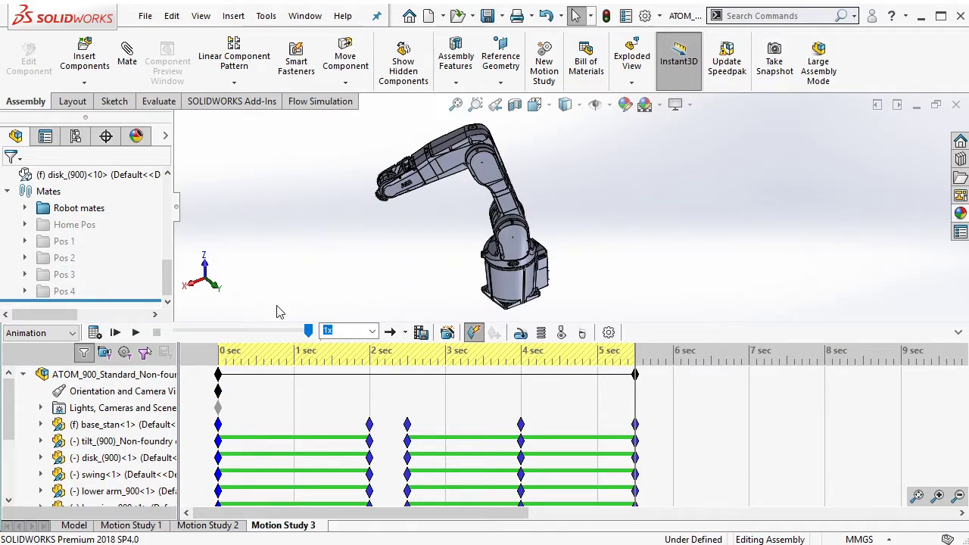
Calculate Motion Study 3, then check Motion Study 2's timeline at 7 s
click(95, 332)
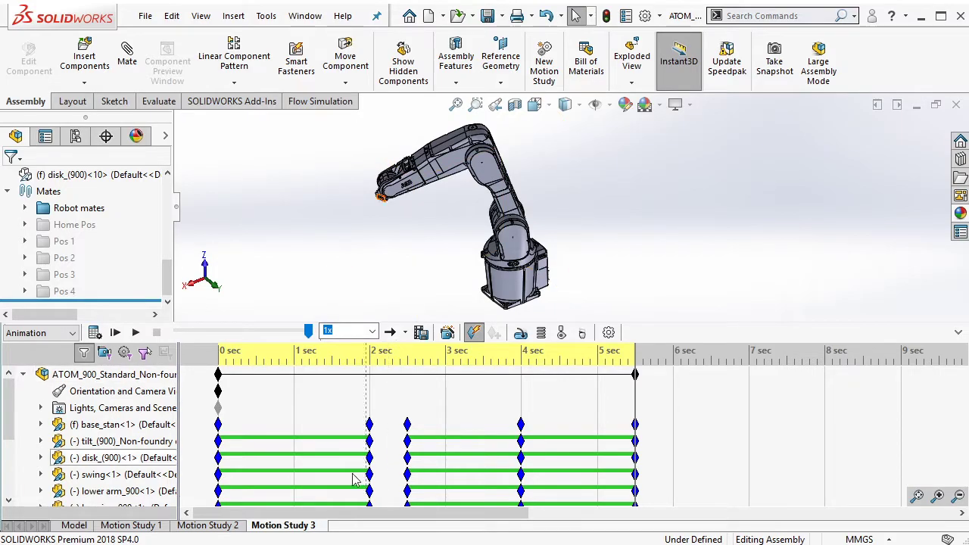
click(207, 524)
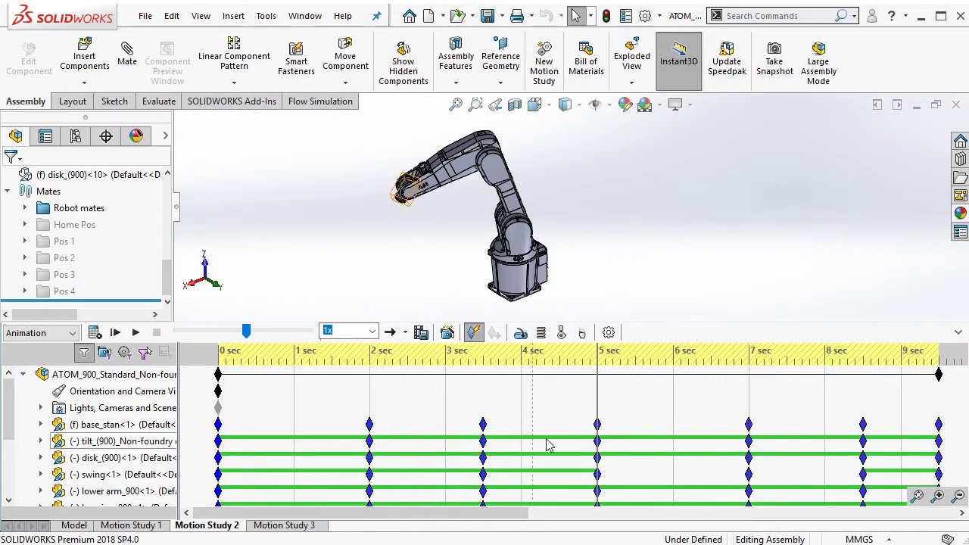
click(749, 396)
Back in Motion Study 3, drag the end key out to 7.5 s
click(284, 525)
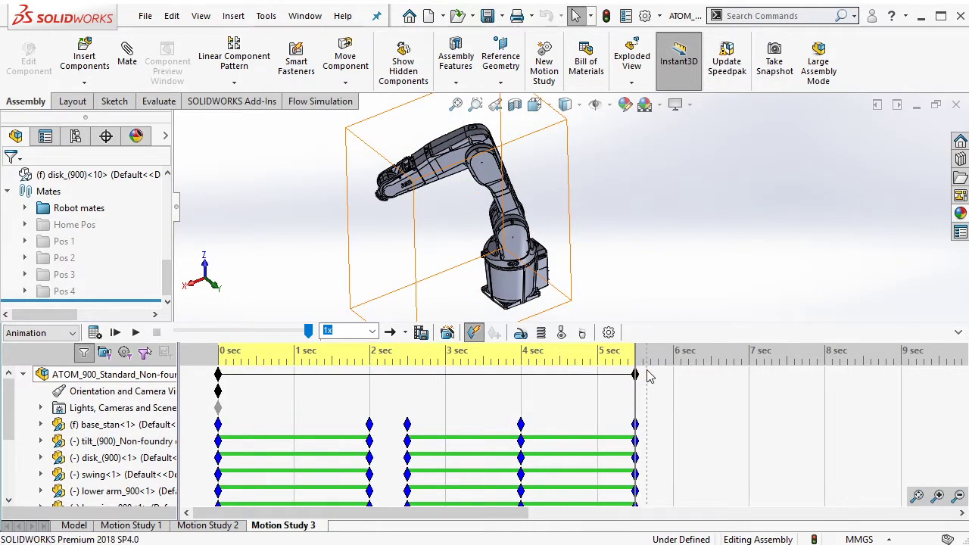
drag(636, 375, 750, 380)
mouse_move(637, 376)
mouse_down()
mouse_move(719, 387)
mouse_move(788, 379)
mouse_up()
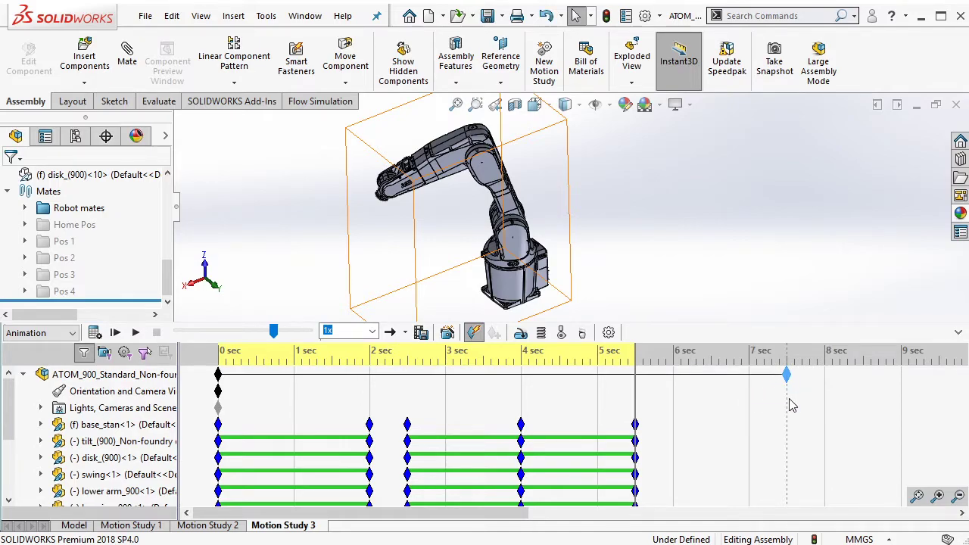
Set the end key at 7.5 s and unsuppress the Pos 4 mates to pose the robot
click(231, 310)
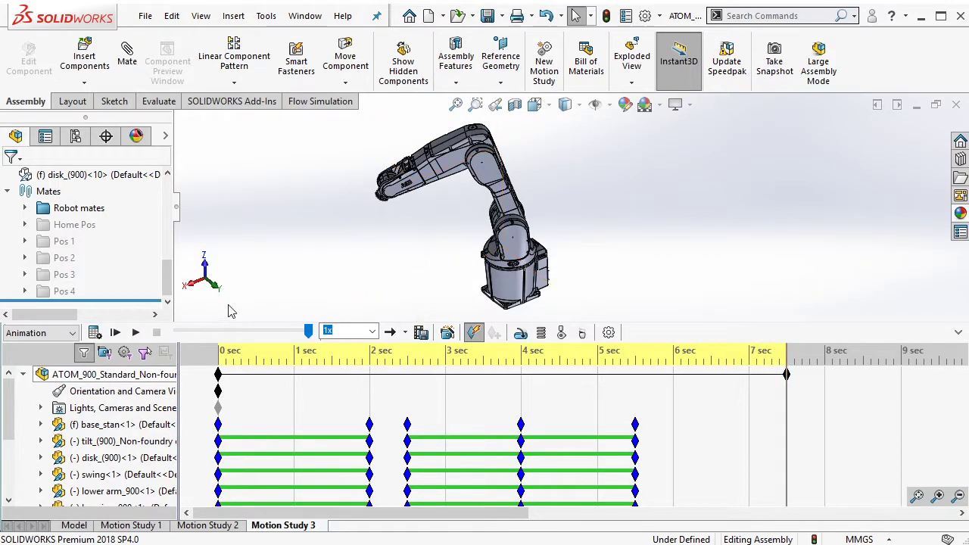
right_click(65, 292)
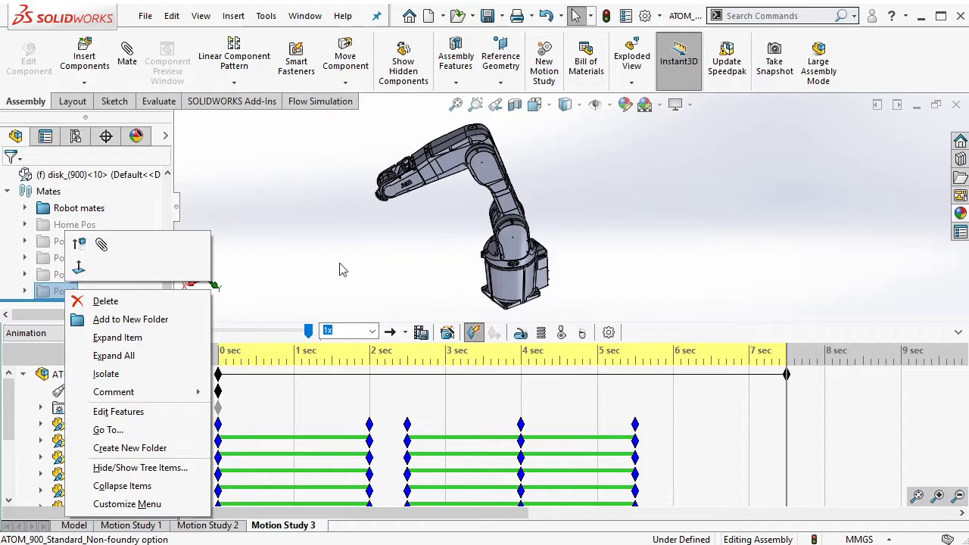
click(116, 288)
right_click(65, 294)
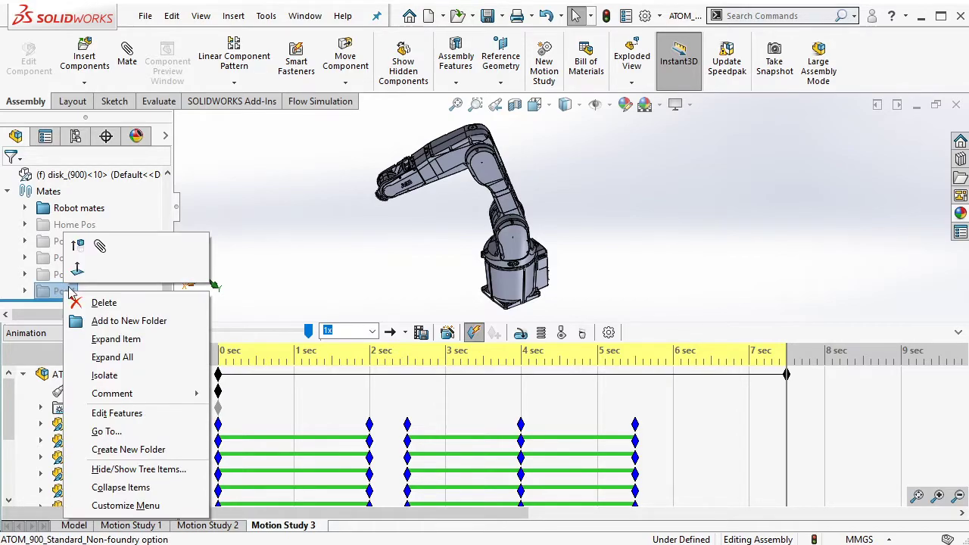
click(79, 246)
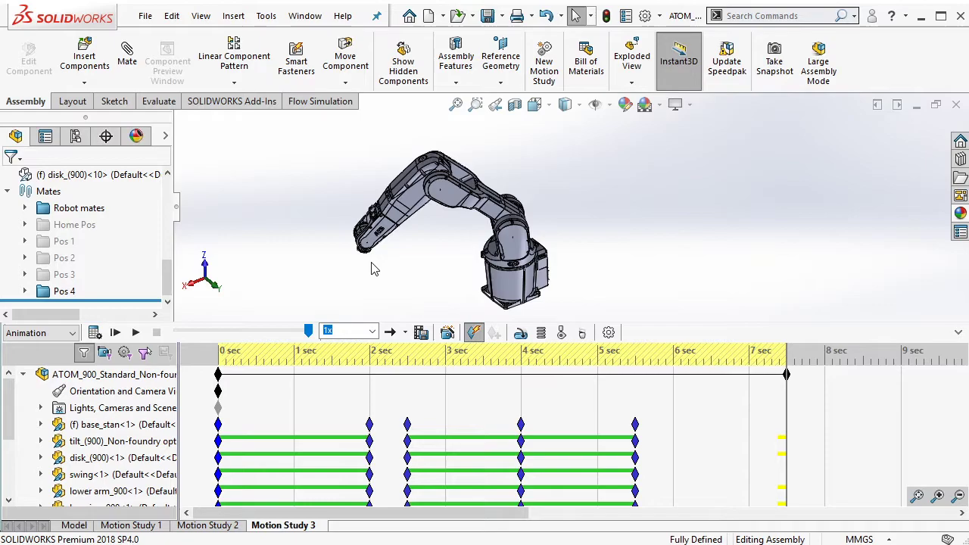
Select the robot, key the Pos 4 pose at 7.5 s, and suppress Pos 4 again
click(371, 264)
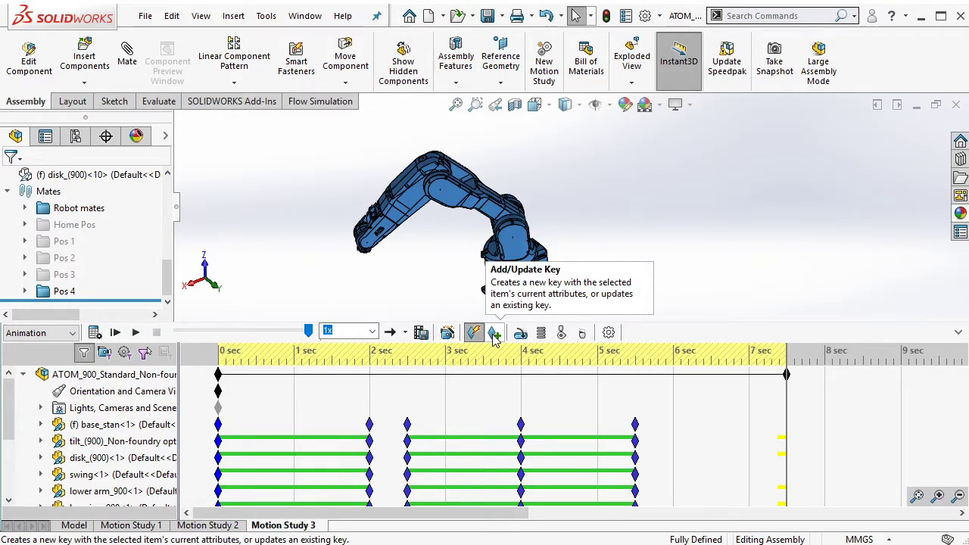
click(493, 337)
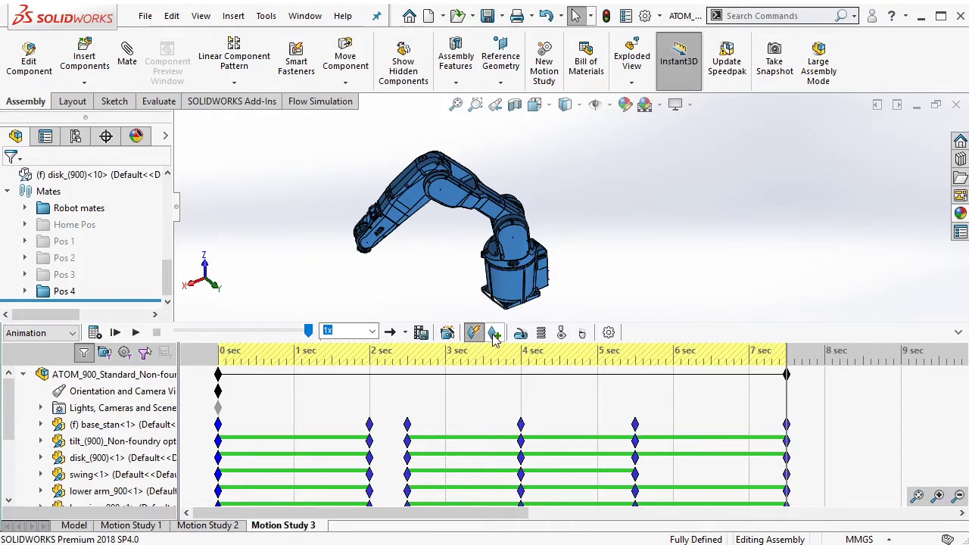
right_click(67, 292)
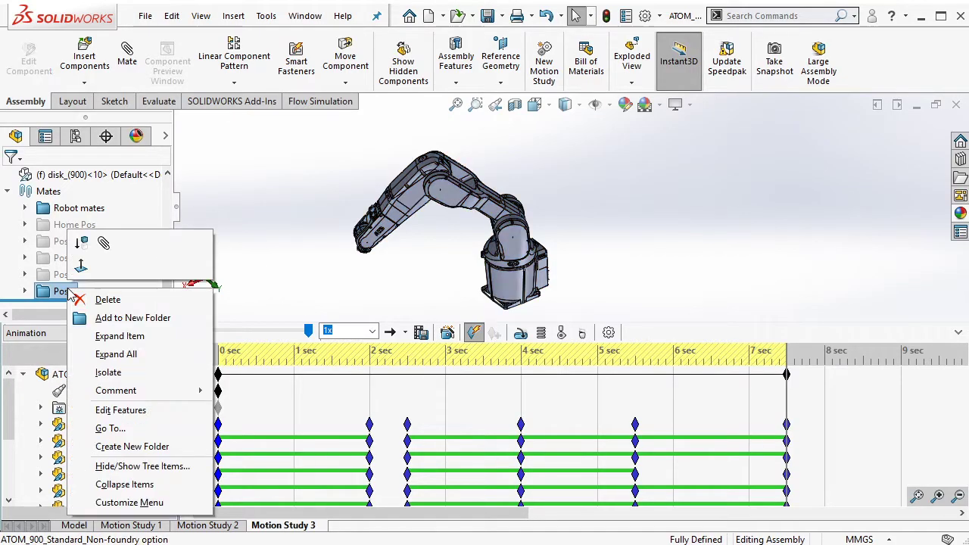
click(82, 247)
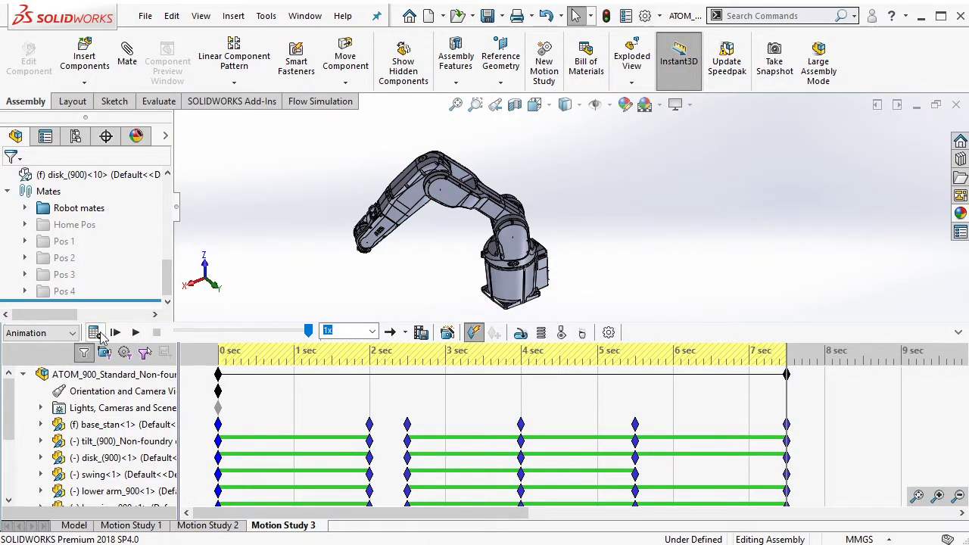
Preview the arm's poses at 0, 2, 2.5, 4, 5.5 and 7.5 seconds
click(114, 375)
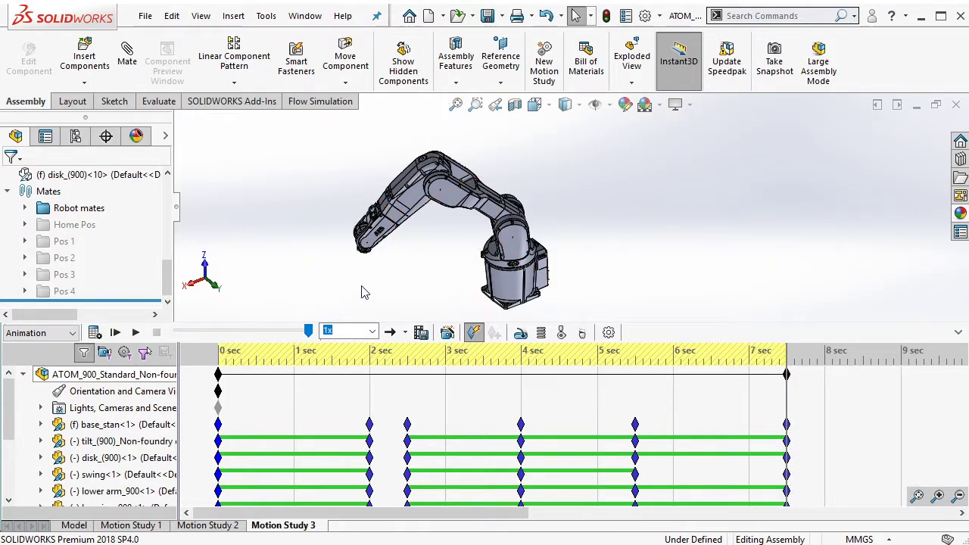
click(369, 399)
click(224, 370)
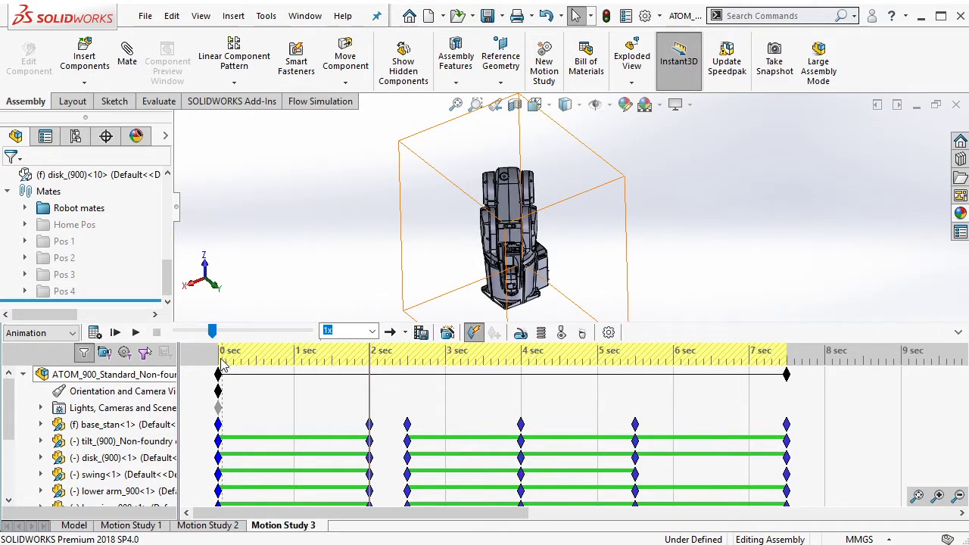
click(368, 374)
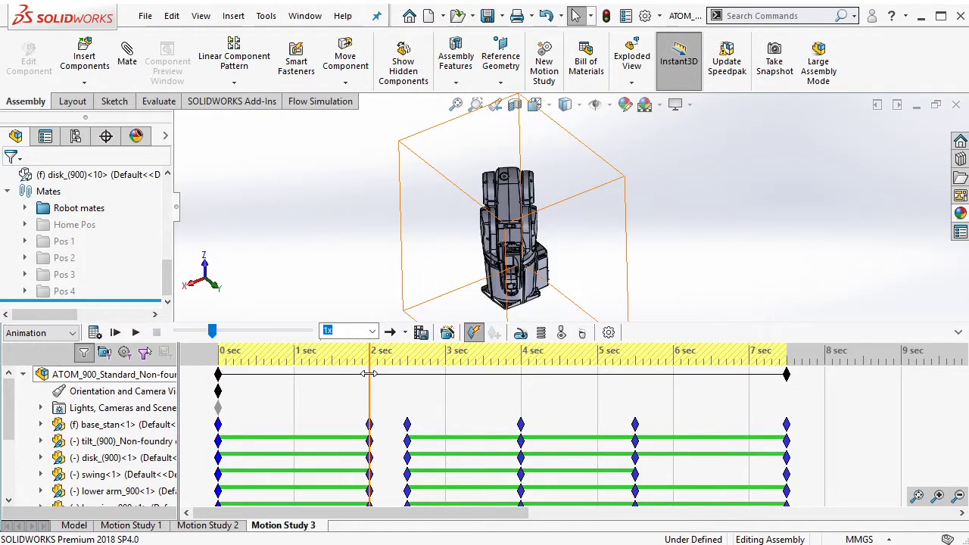
click(407, 374)
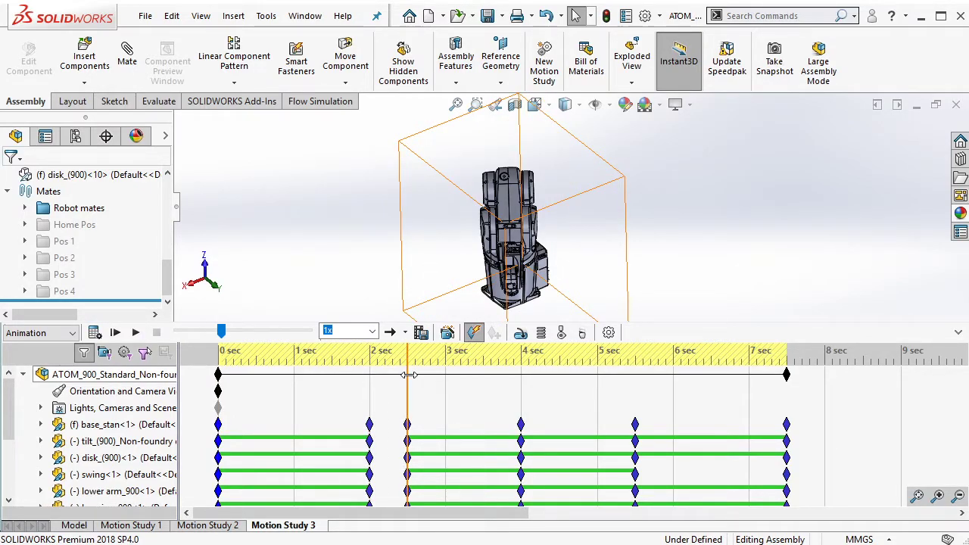
click(524, 374)
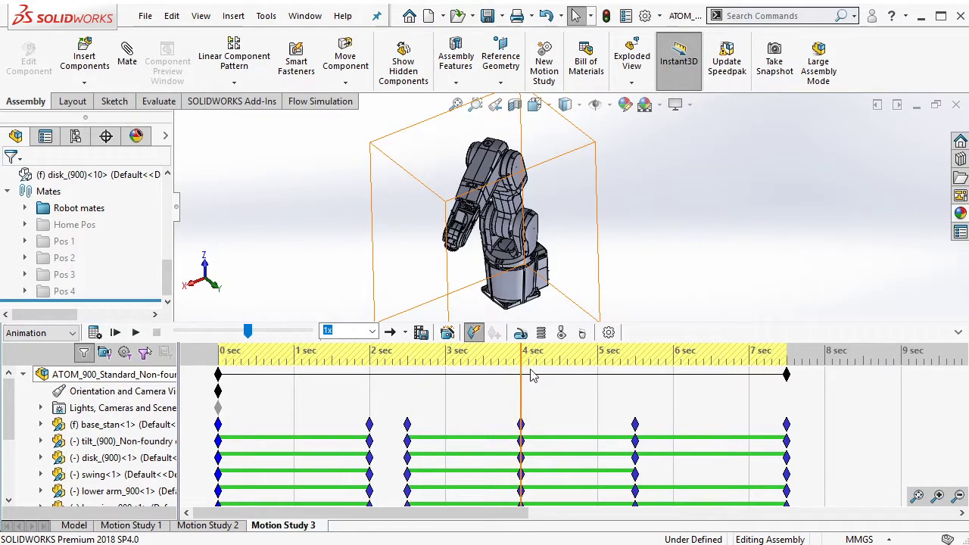
click(636, 381)
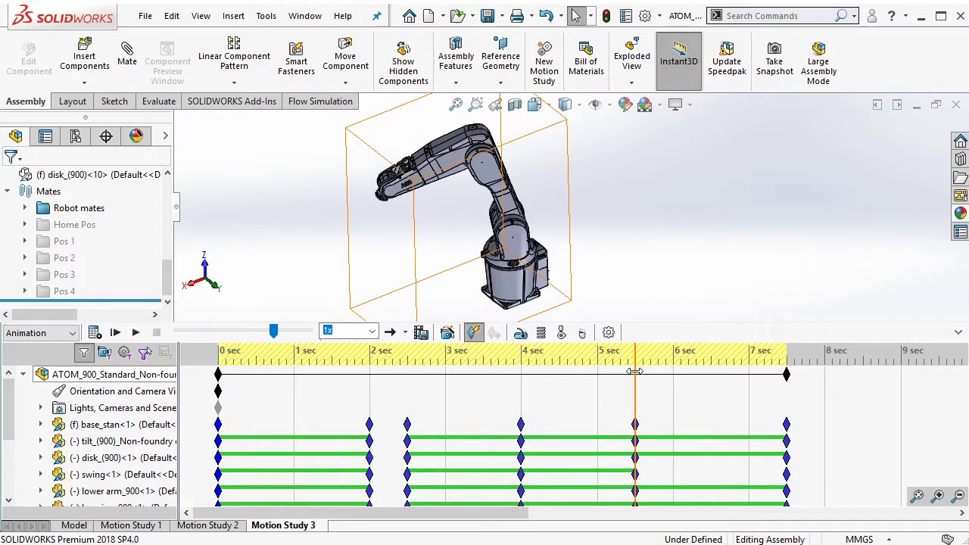
click(788, 393)
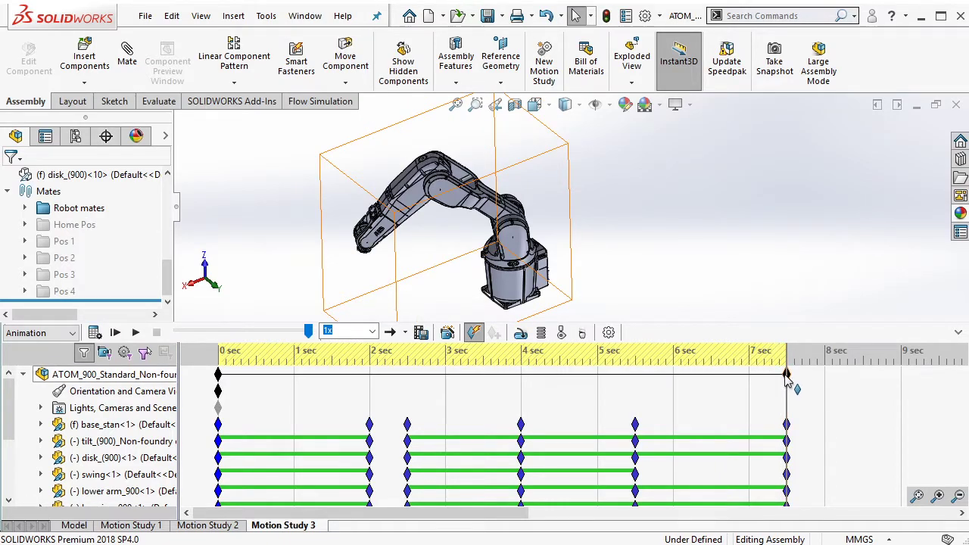
Clear the selection and drag the study's end key from 7.5 s to about 8.5 s
click(339, 238)
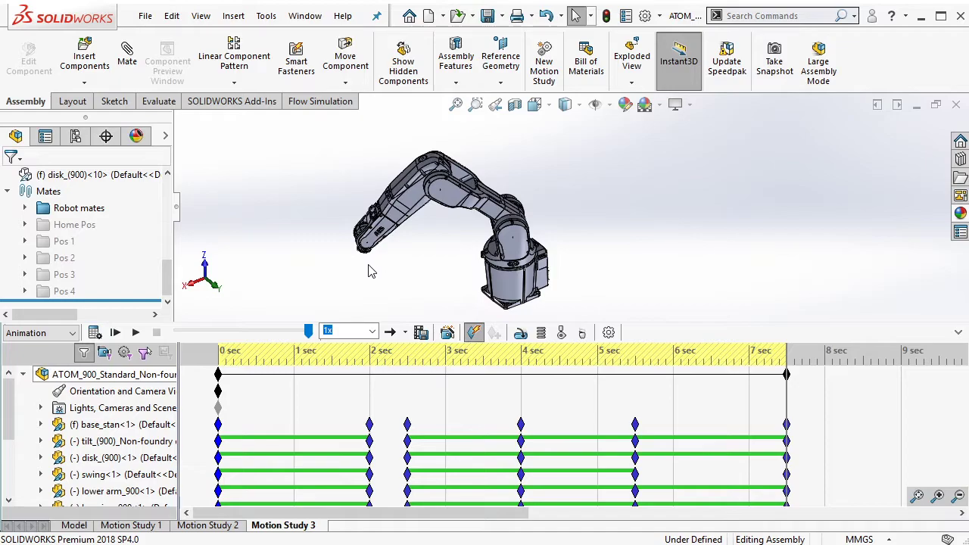
click(791, 378)
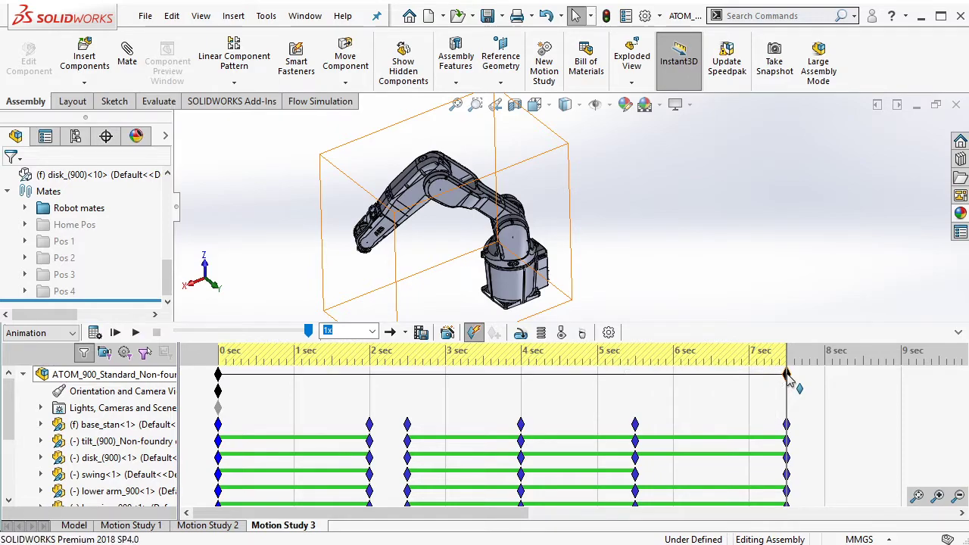
drag(788, 377, 869, 397)
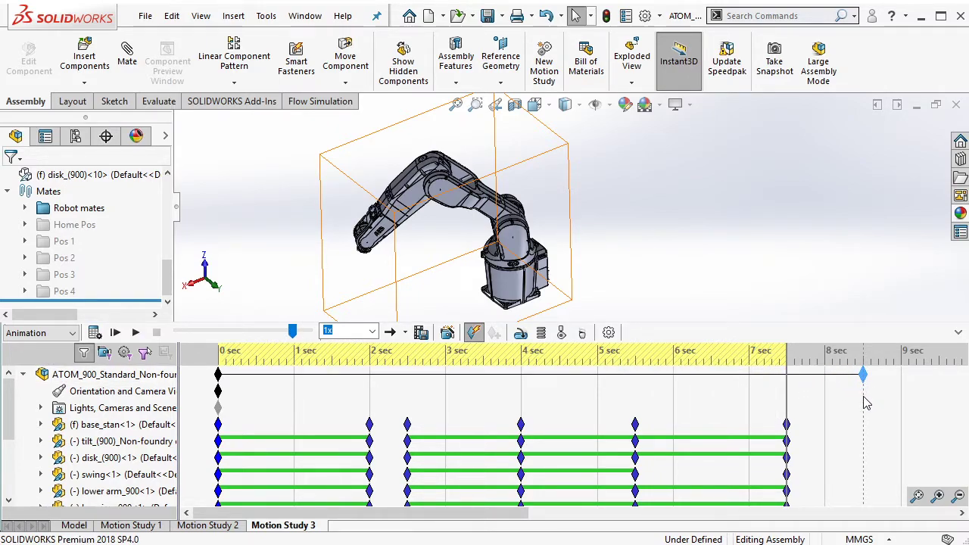
click(371, 301)
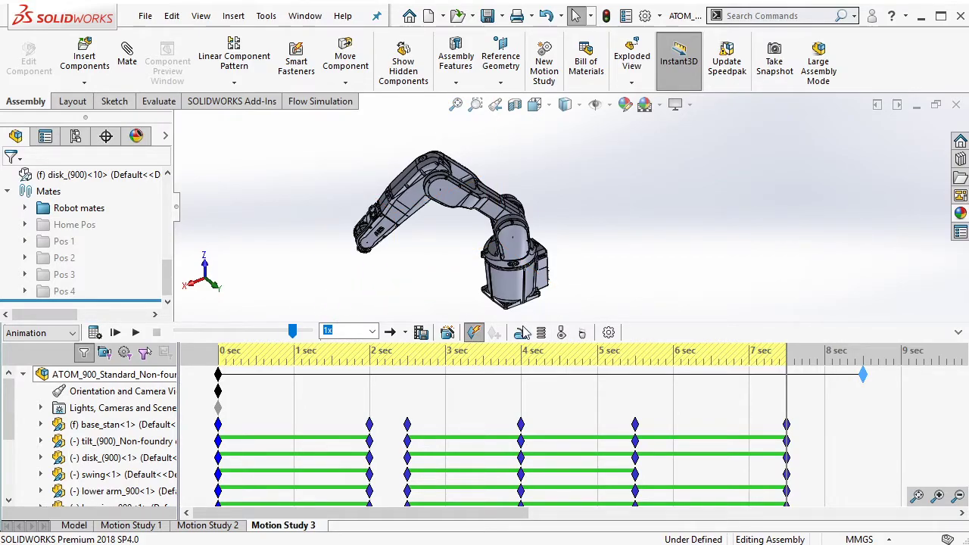
click(515, 273)
click(867, 420)
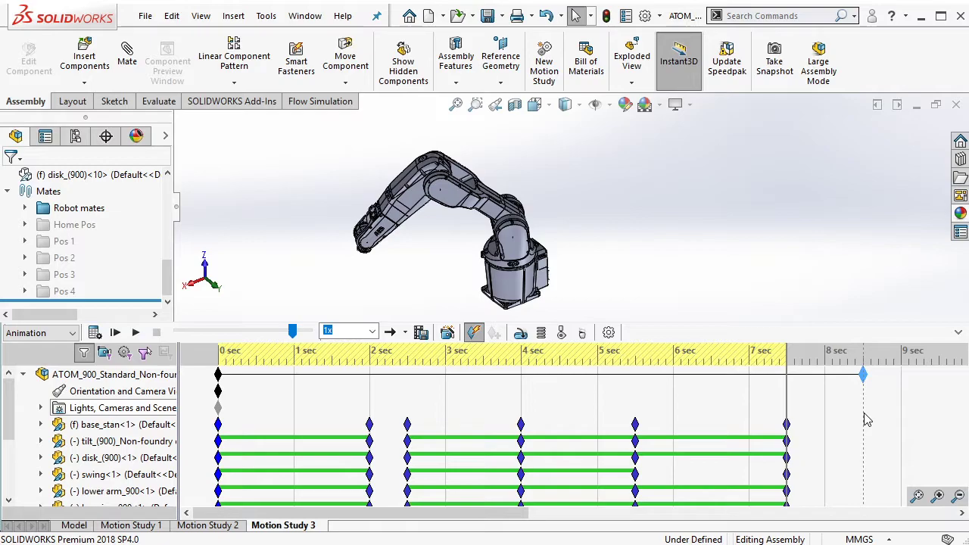
Re-drag the assembly's 7.5 s end key to 8.5 s and park the time marker there
drag(863, 374, 786, 390)
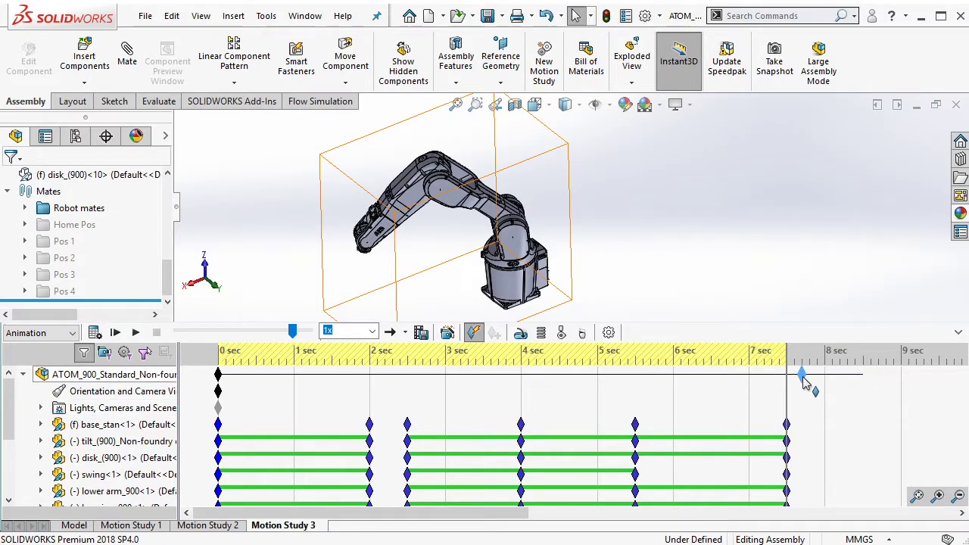
click(786, 424)
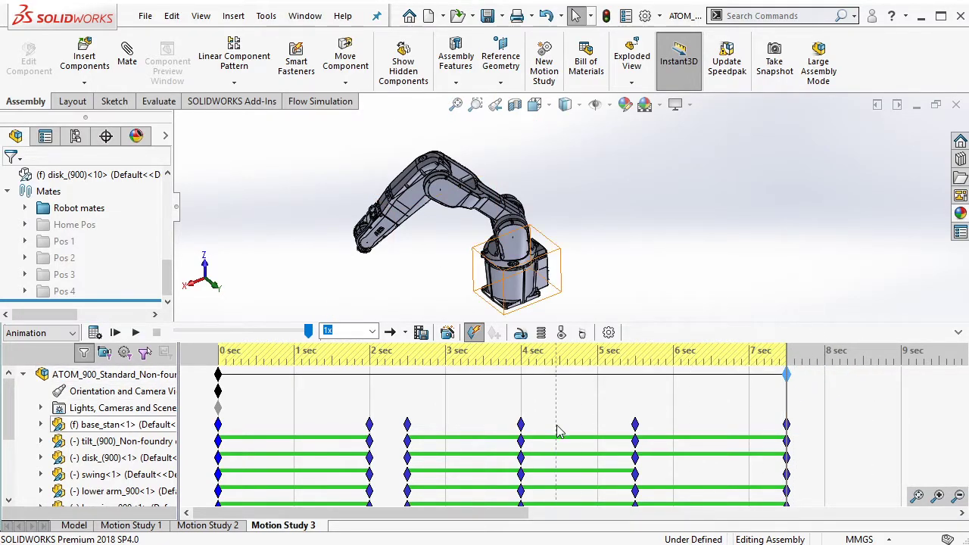
click(787, 375)
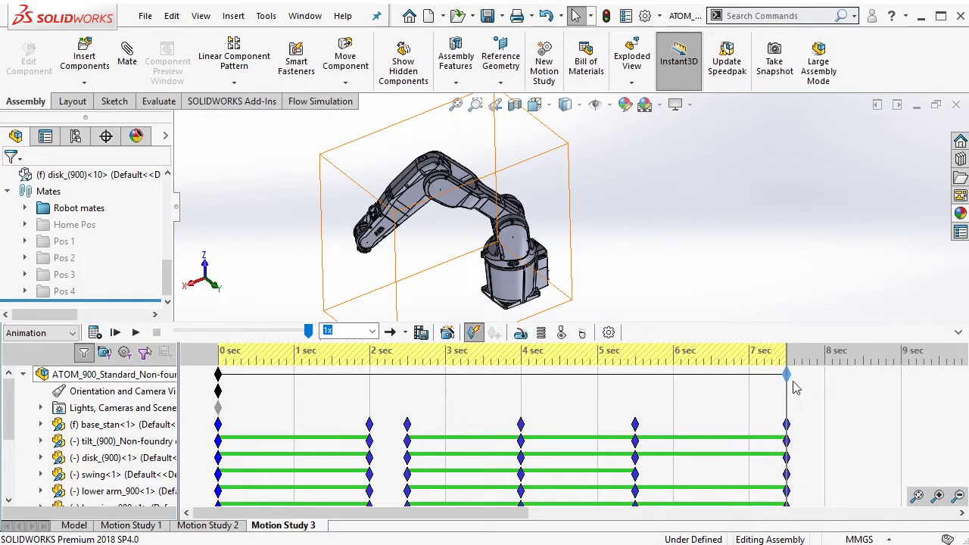
drag(796, 384, 866, 382)
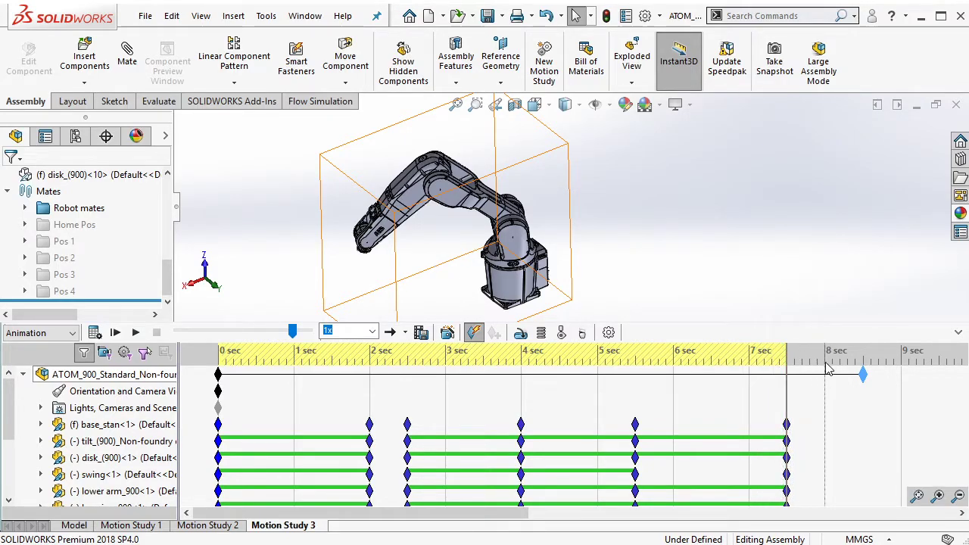
click(863, 372)
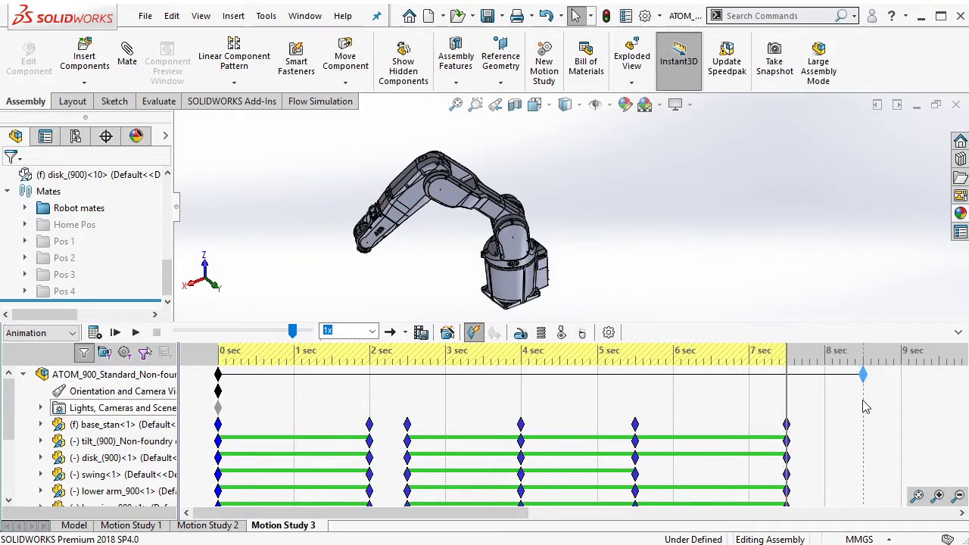
click(866, 407)
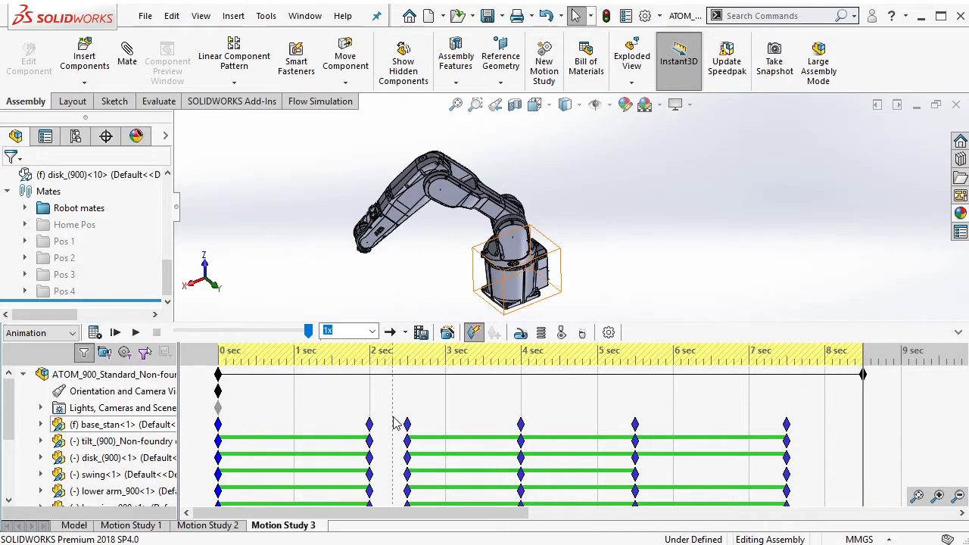
Box-select and copy all component keys at 7.5 seconds
scroll(393, 424, down, 2)
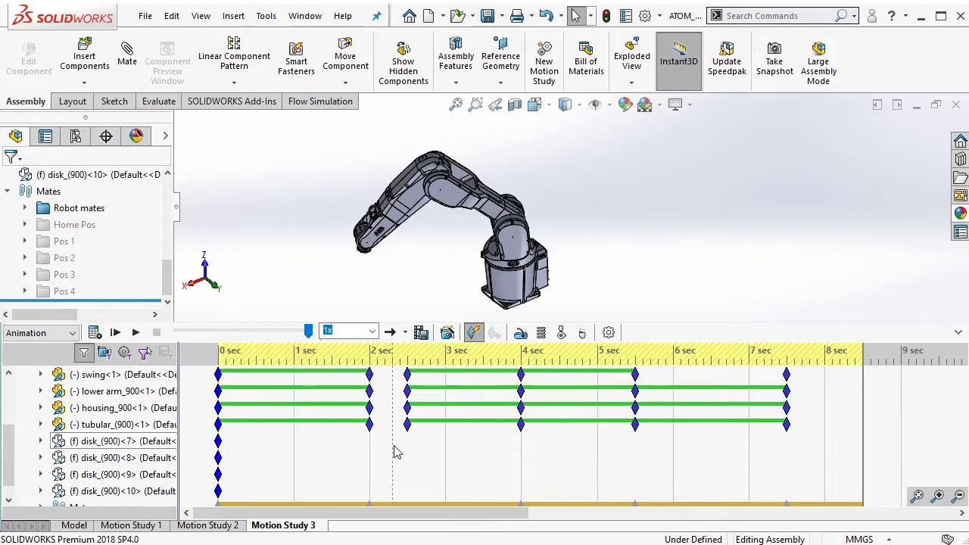
scroll(392, 449, up, 1)
scroll(384, 434, up, 1)
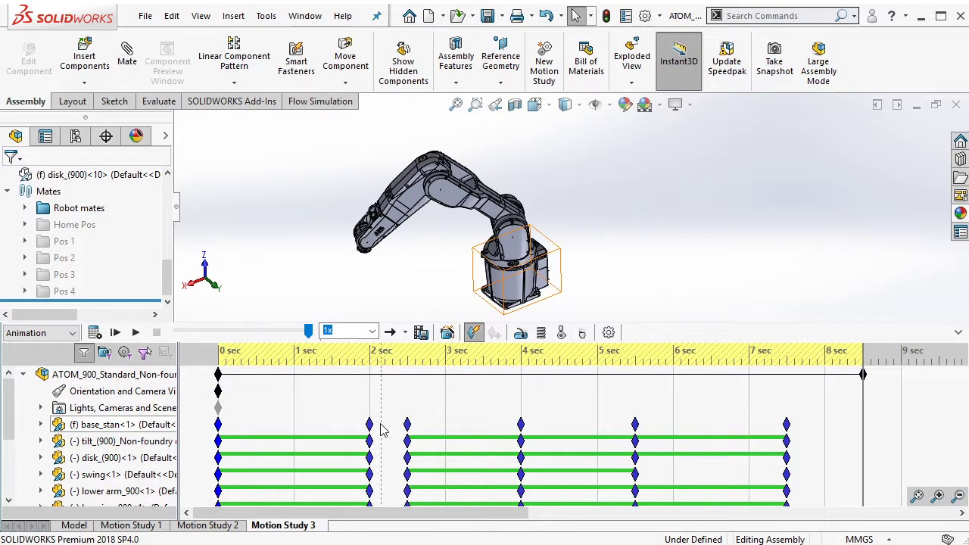
scroll(415, 408, down, 1)
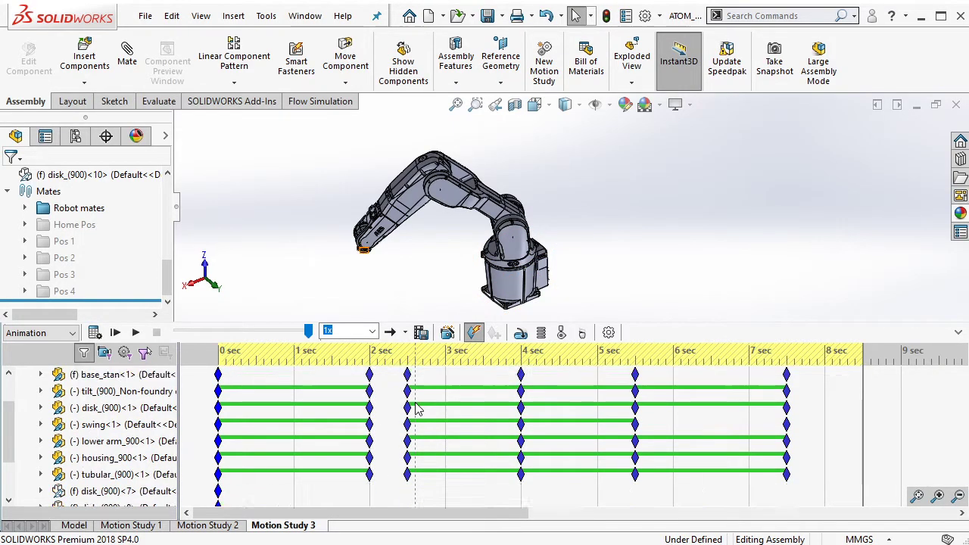
scroll(415, 409, down, 1)
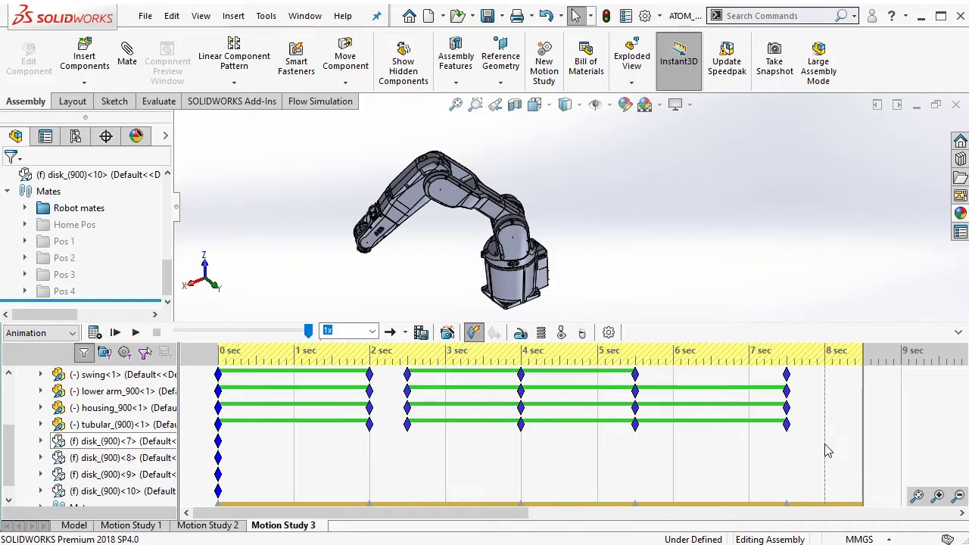
scroll(824, 451, down, 1)
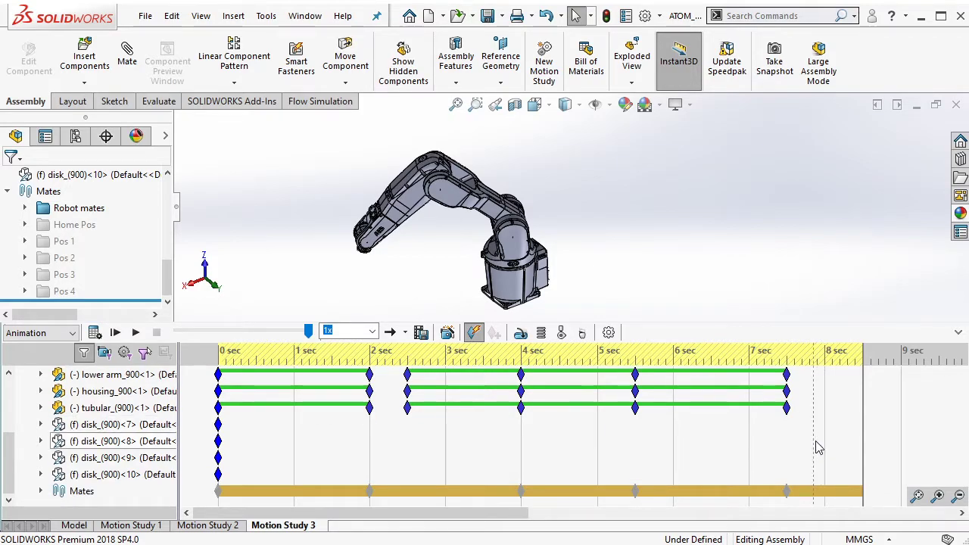
drag(774, 420, 774, 415)
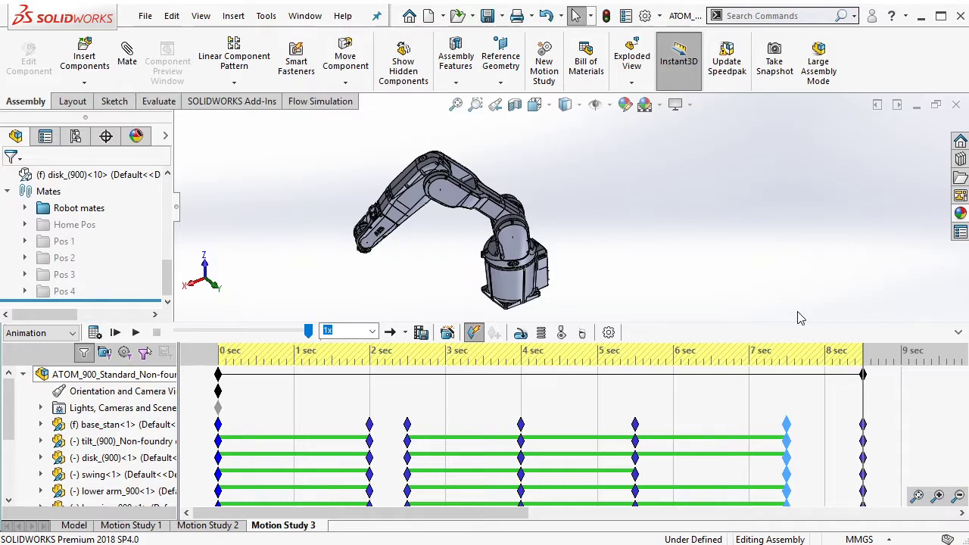
Paste the copied keys at 8.5 seconds so the arm holds its final pose
scroll(818, 449, down, 3)
scroll(833, 448, up, 1)
scroll(871, 447, up, 2)
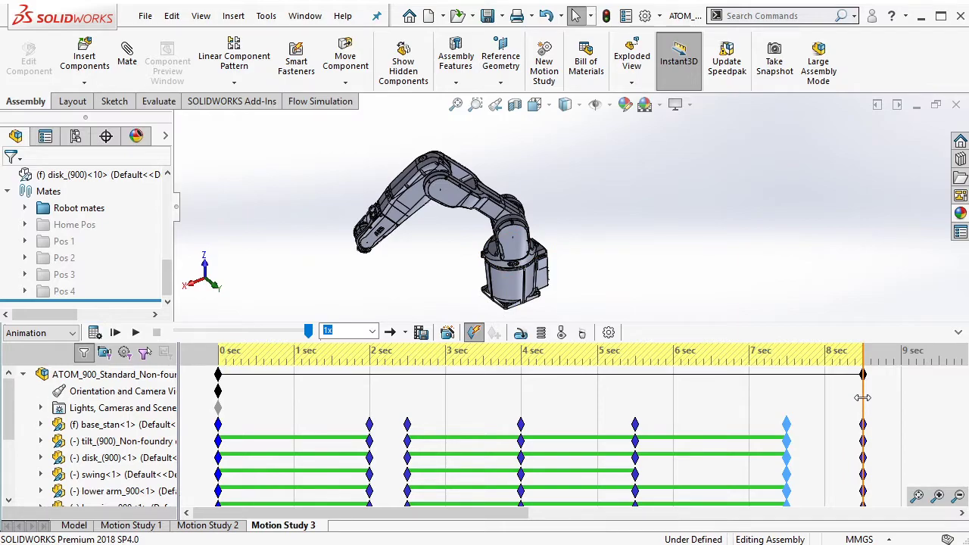
drag(863, 397, 867, 399)
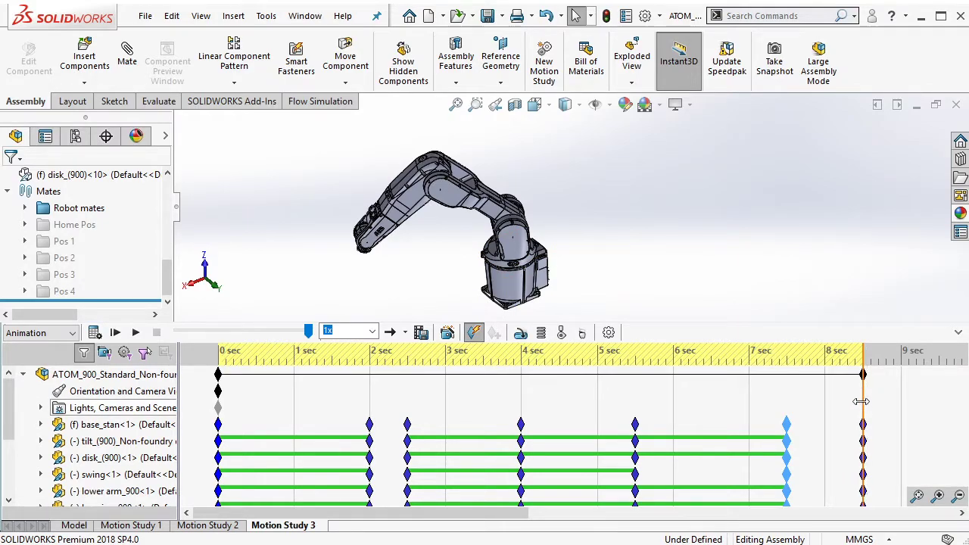
scroll(833, 397, down, 2)
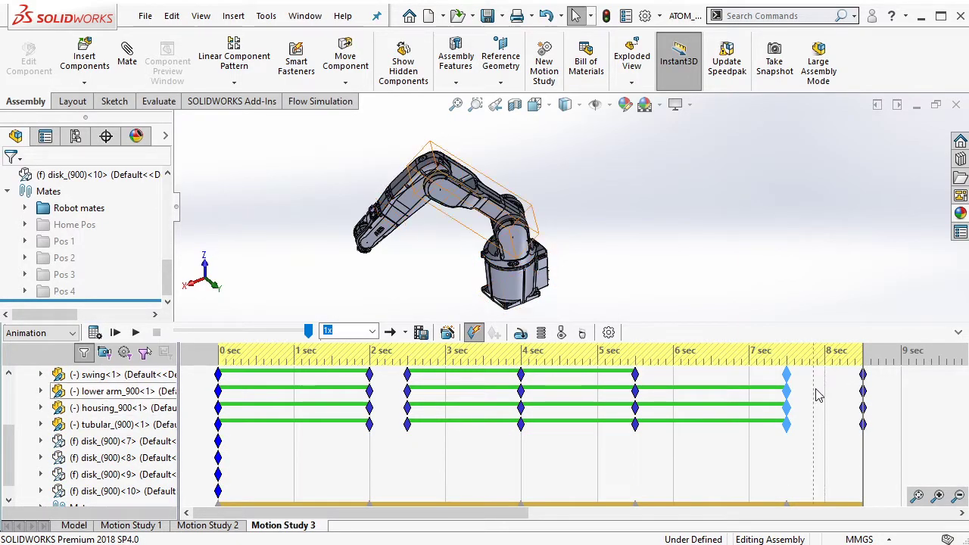
scroll(807, 402, up, 2)
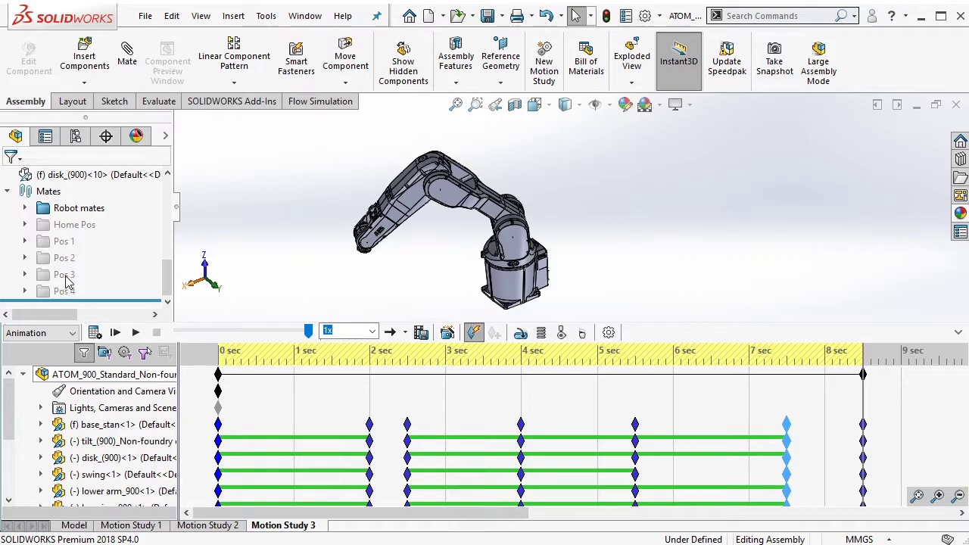
Preview Motion Study 2 at 7 and 8.5 sec, then scroll Motion Study 3's timeline to its 8.5 sec end
click(206, 525)
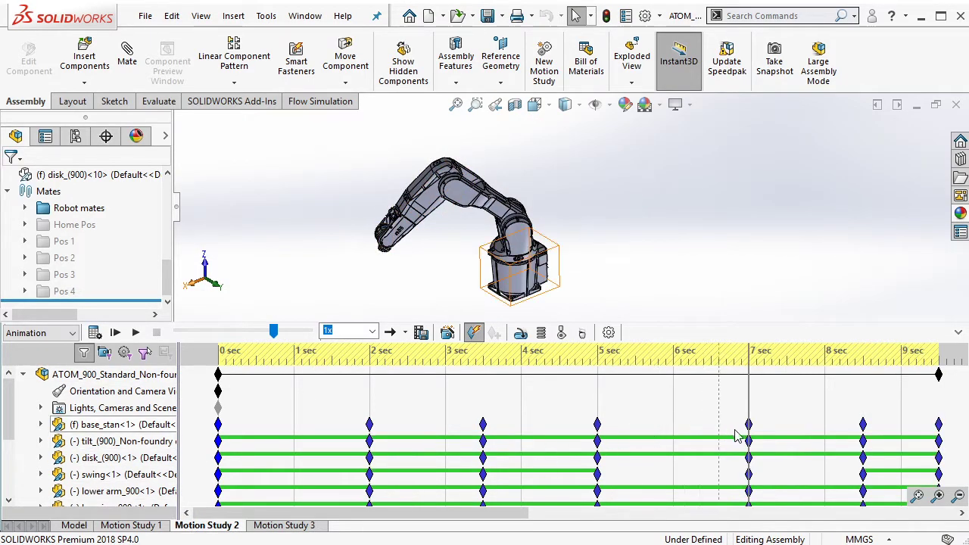
click(864, 400)
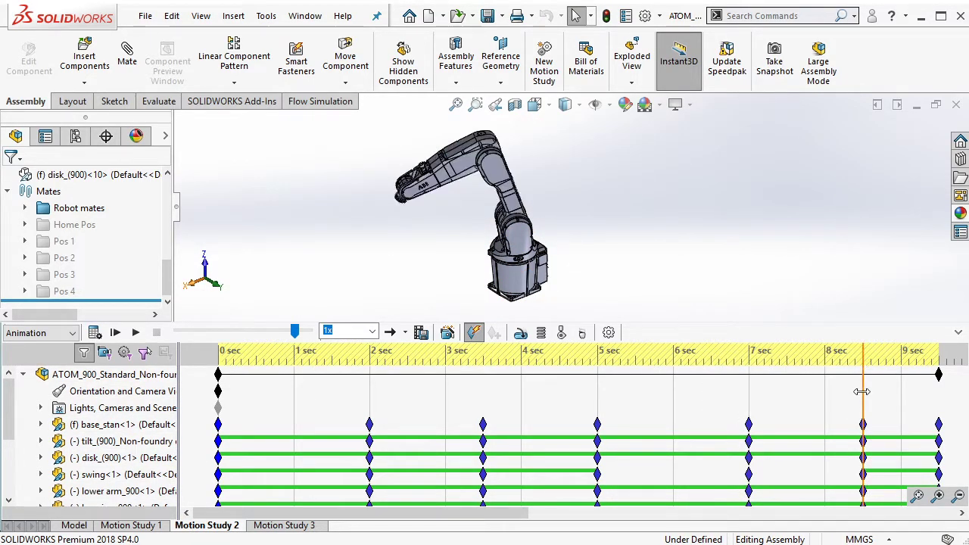
click(754, 381)
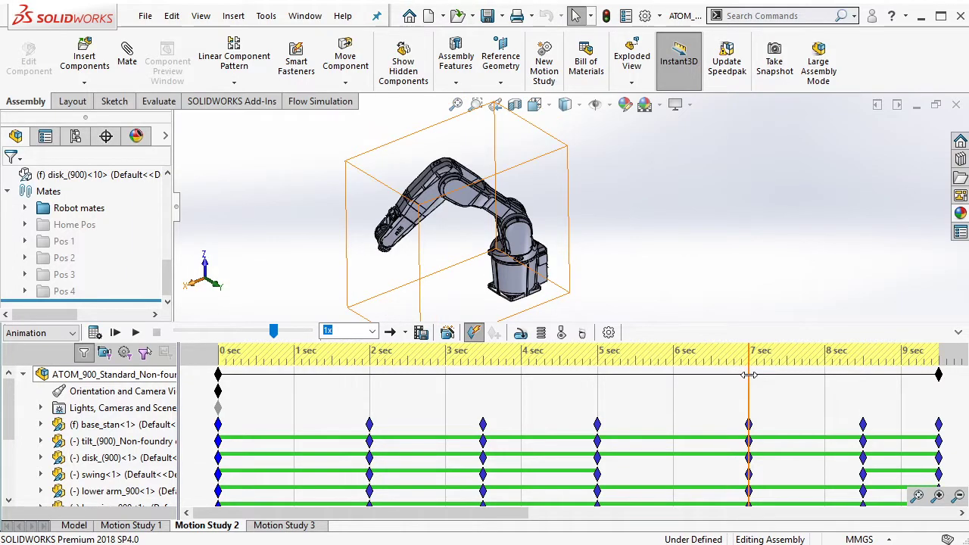
click(866, 384)
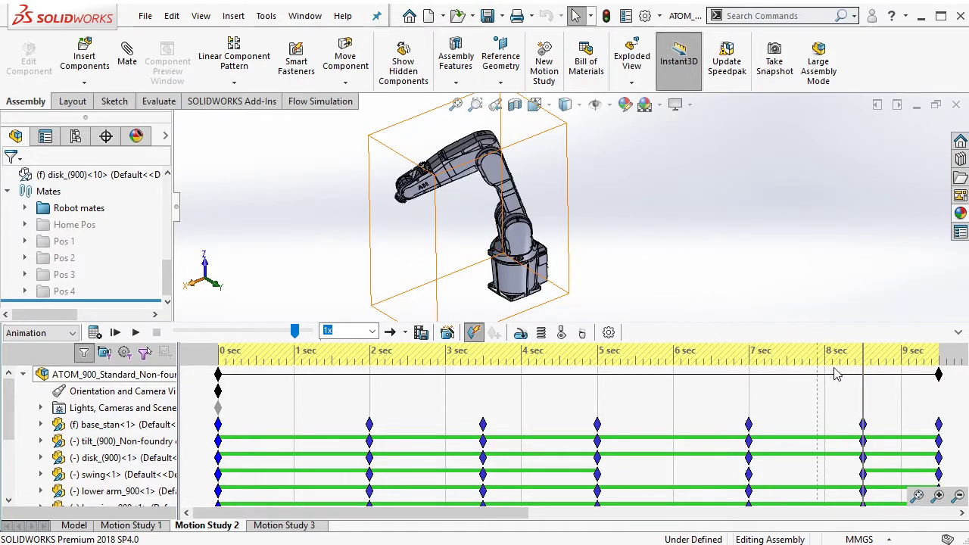
click(296, 526)
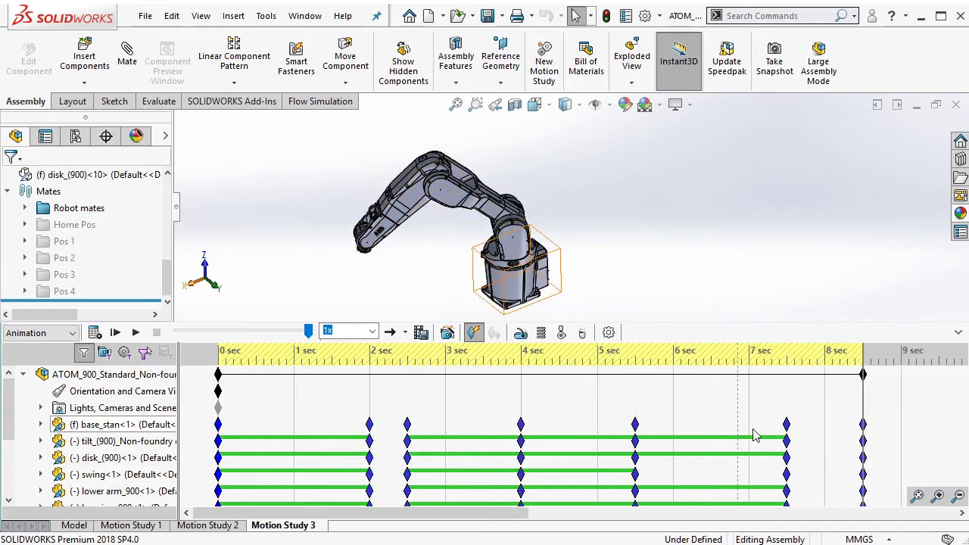
drag(534, 517, 587, 517)
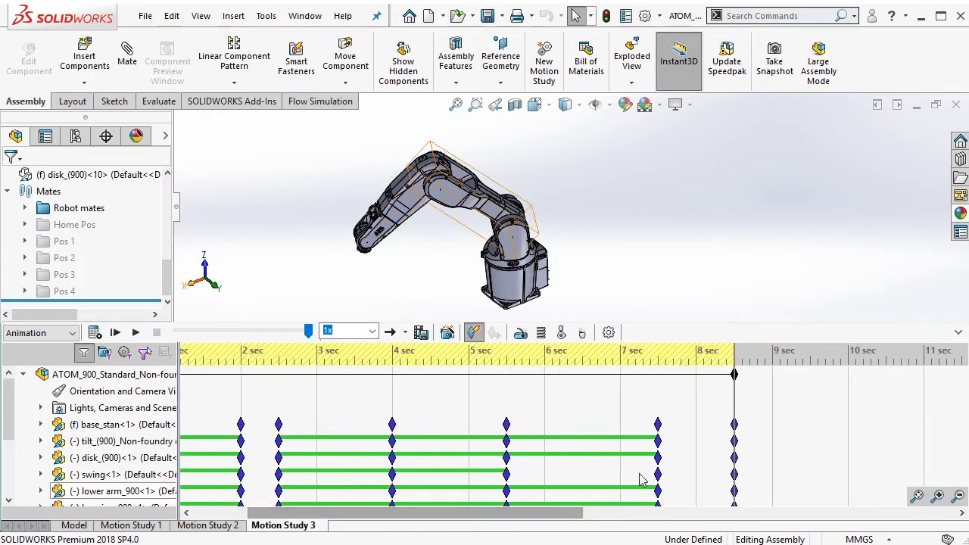
Move Motion Study 3's end key from 8.5 sec to 10 sec, then clear the selection
mouse_move(734, 379)
mouse_down()
mouse_move(842, 387)
mouse_move(848, 374)
mouse_up()
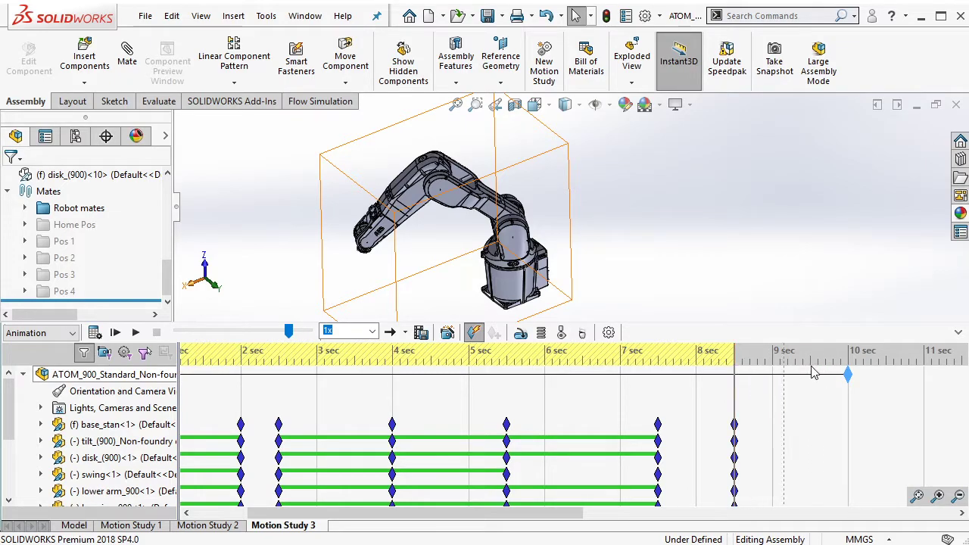
drag(851, 370, 848, 394)
click(331, 313)
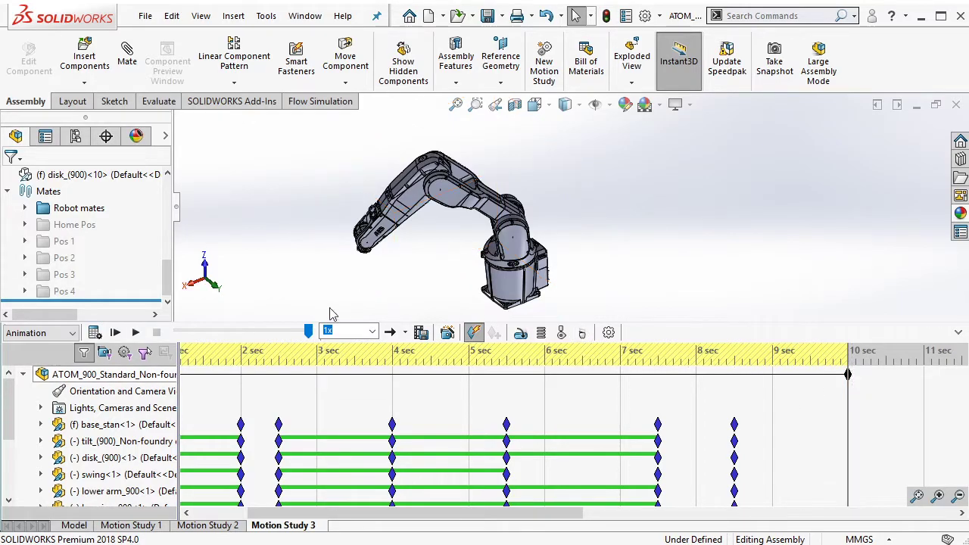
Unsuppress Pos 3, key all robot components at 10 sec, then suppress Pos 3 again
right_click(68, 282)
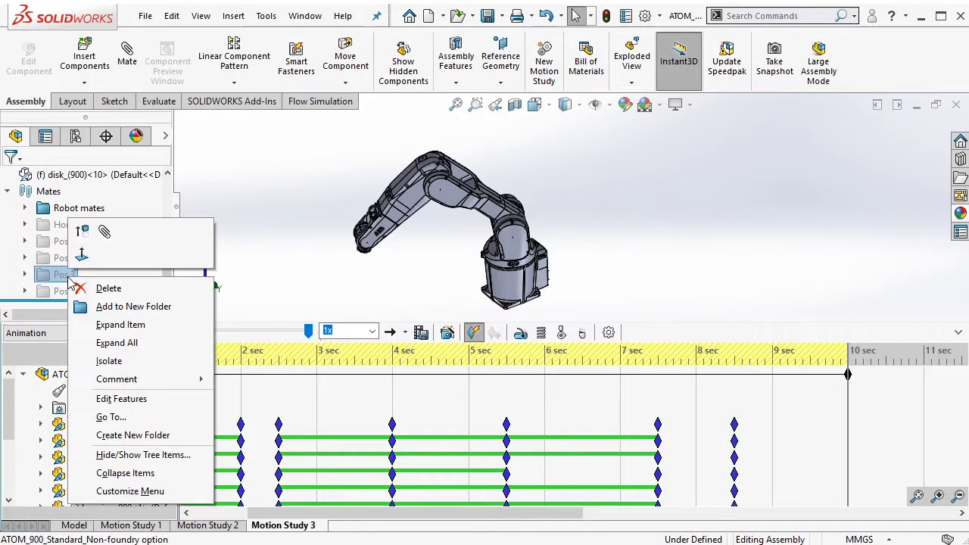
click(82, 232)
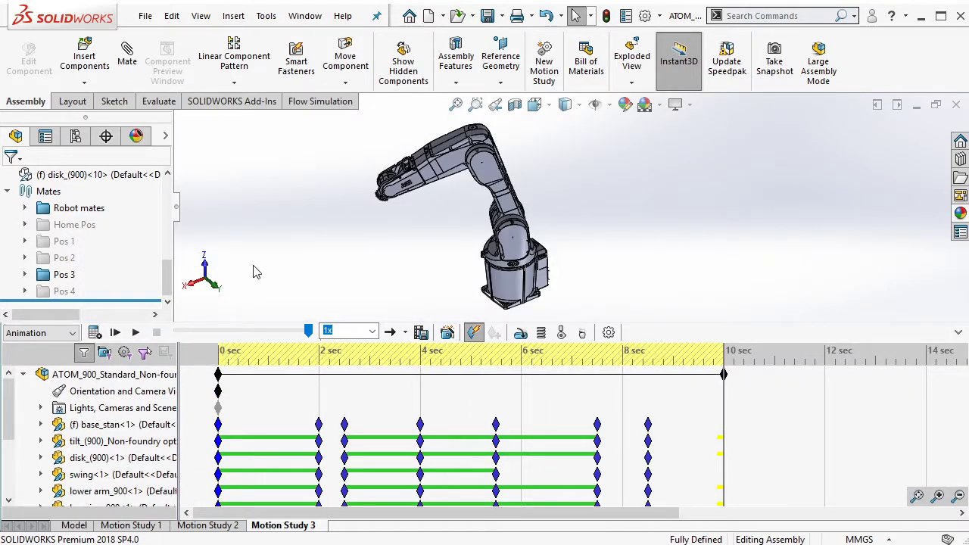
key(ctrl+a)
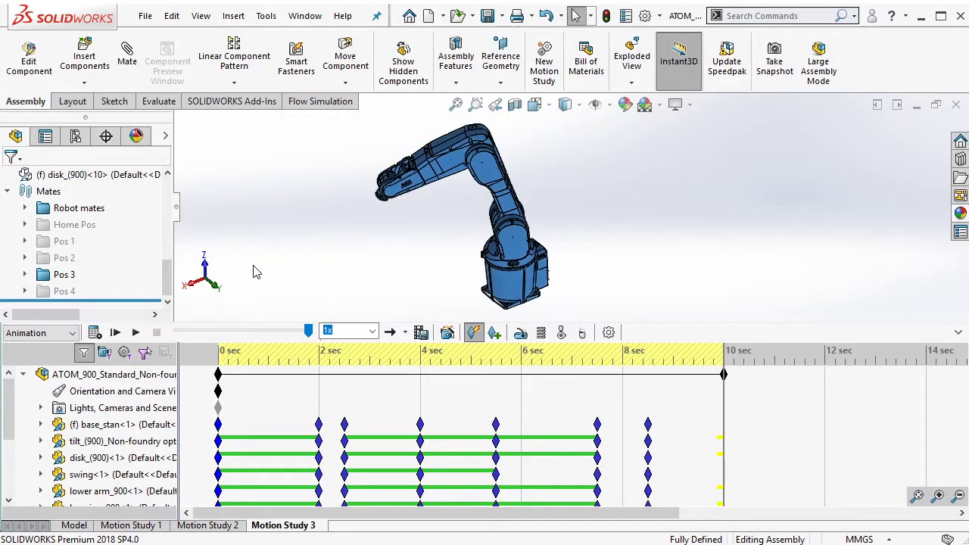
click(494, 335)
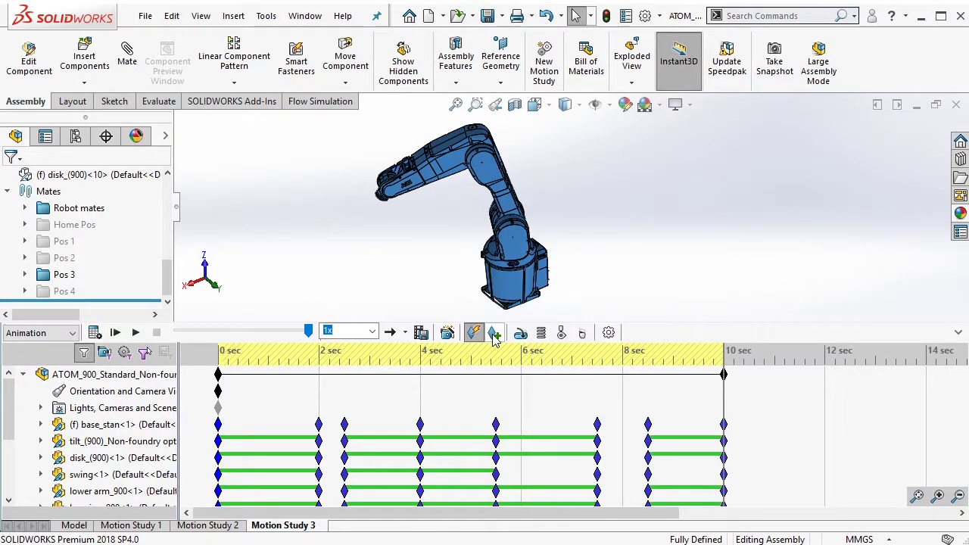
right_click(65, 276)
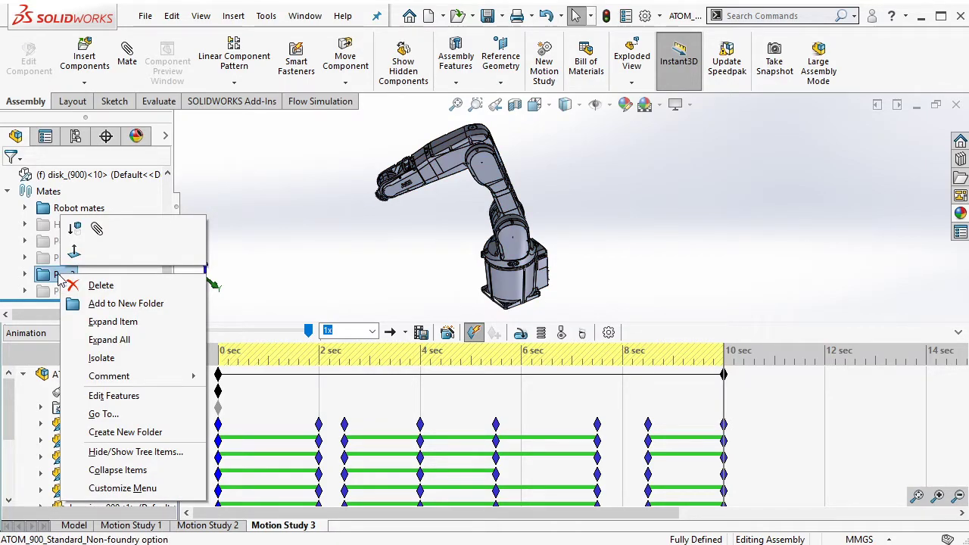
click(76, 231)
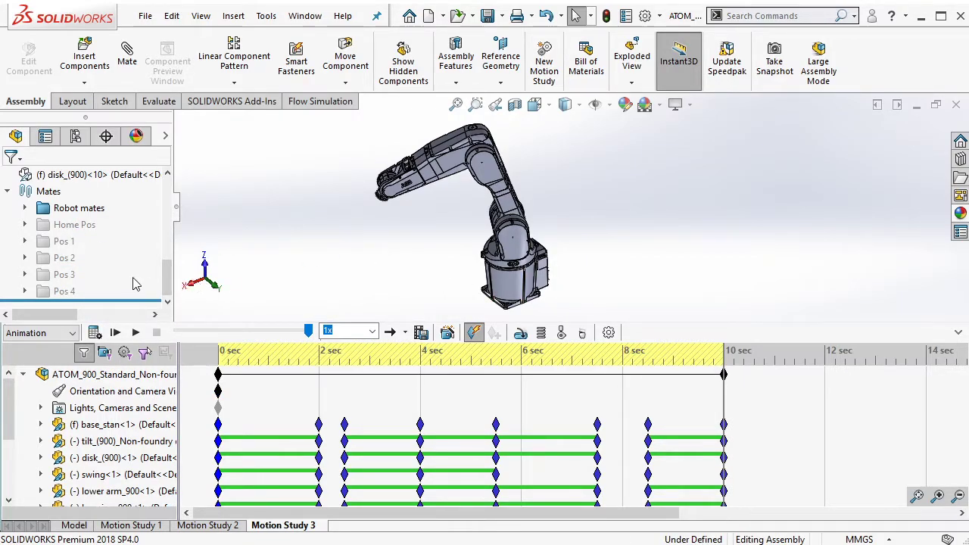
click(207, 525)
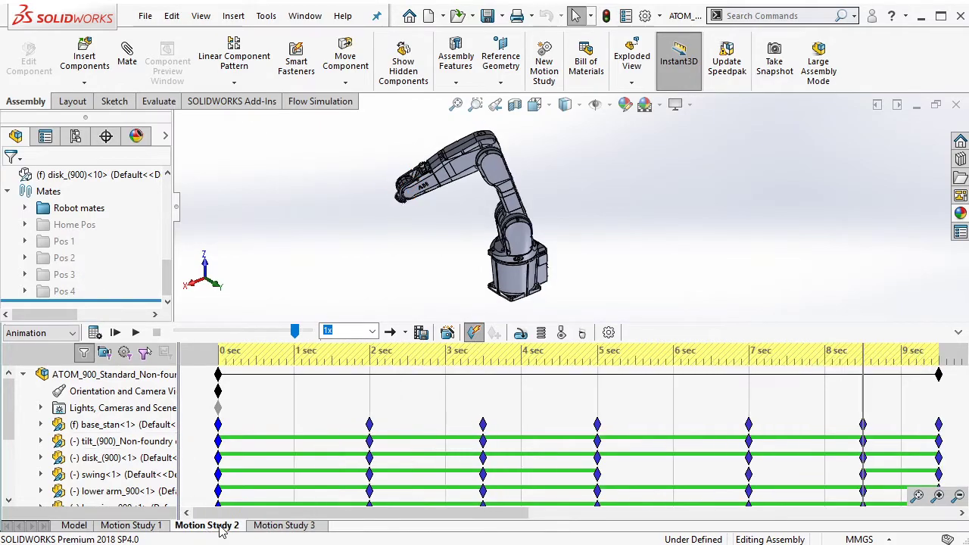
click(938, 394)
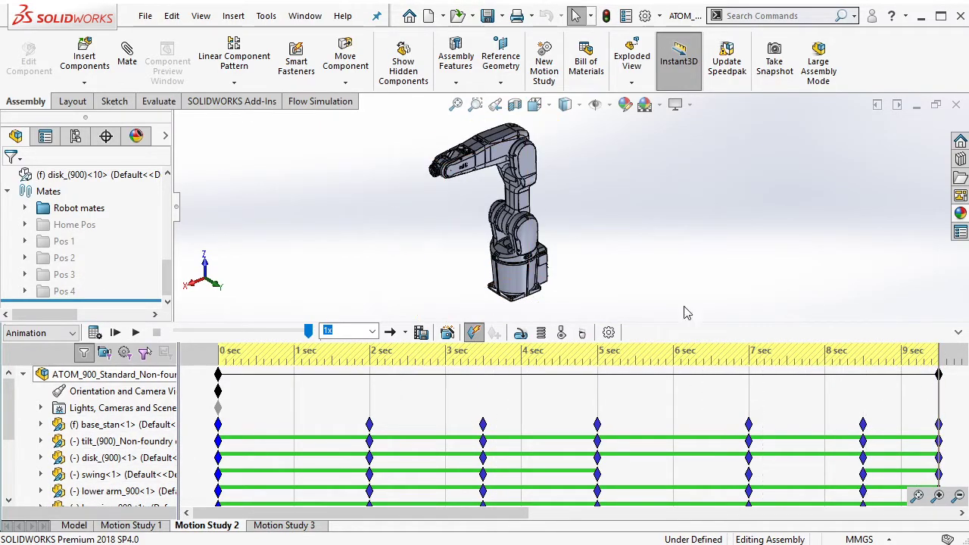
click(281, 525)
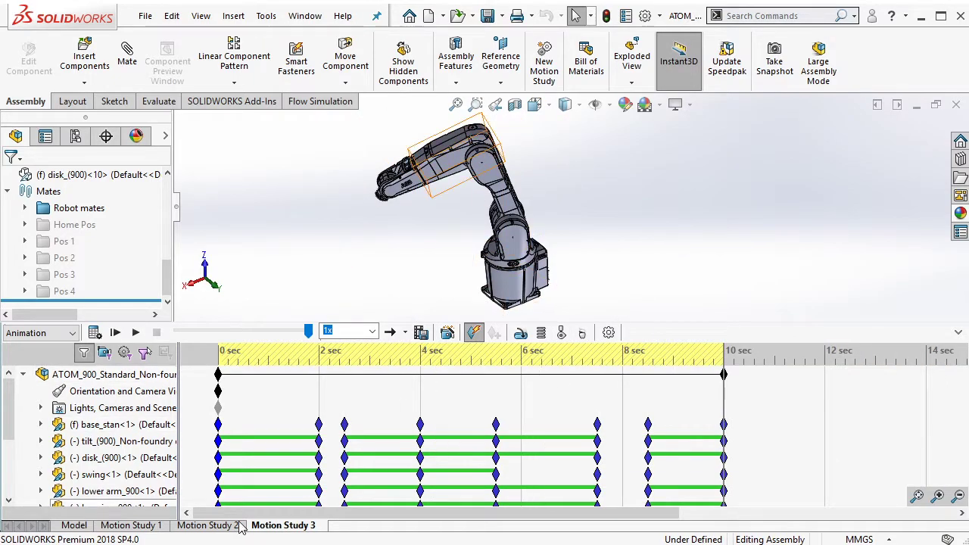
click(203, 524)
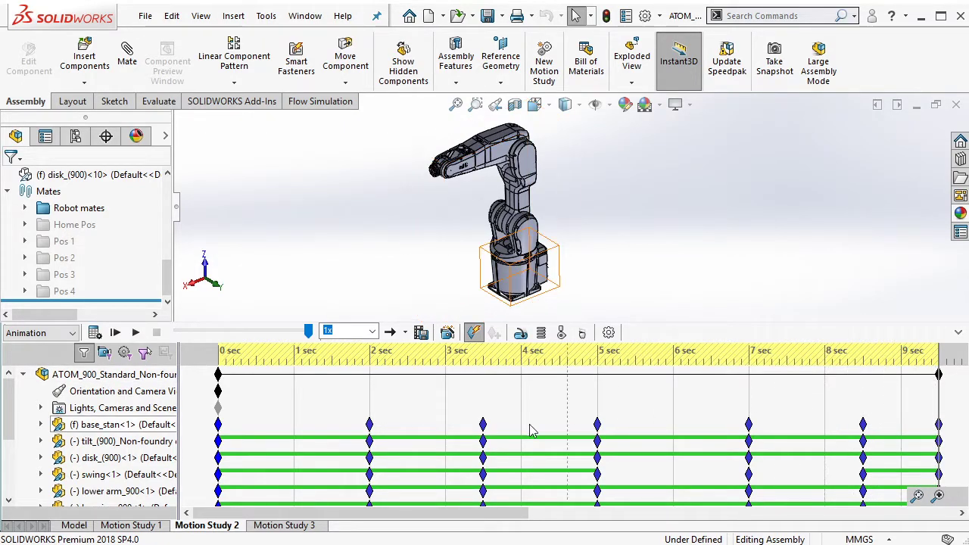
click(293, 530)
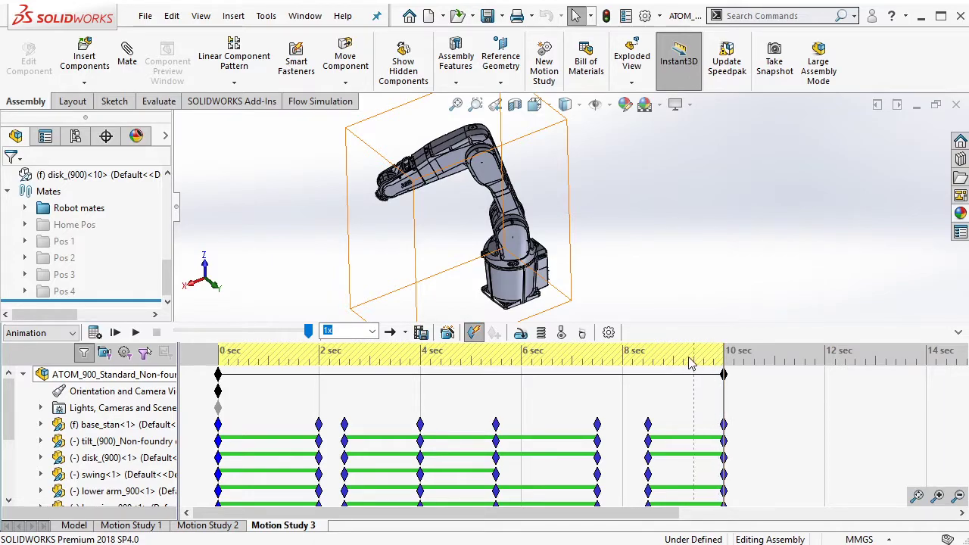
Adjust the timeline zoom and move the animation's end key to 11 sec
click(939, 497)
click(939, 497)
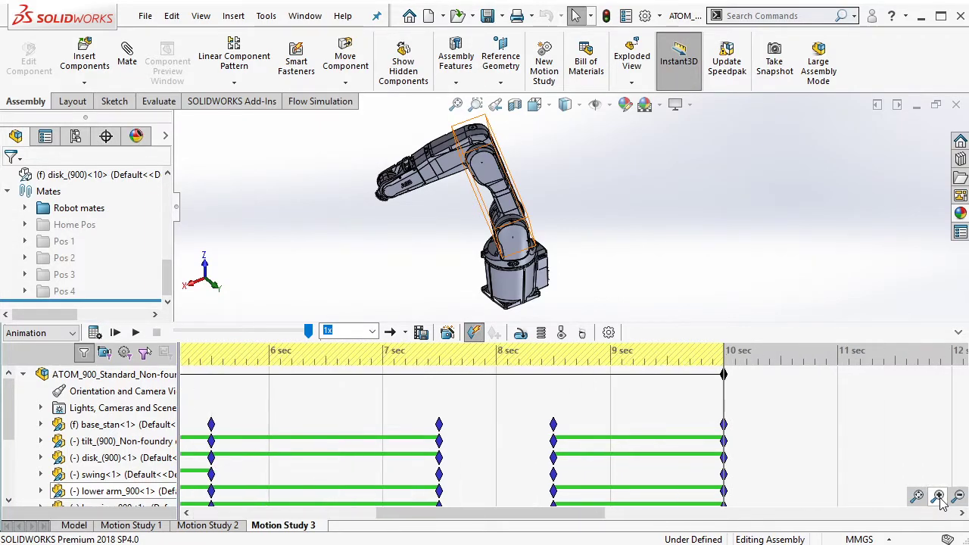
click(939, 497)
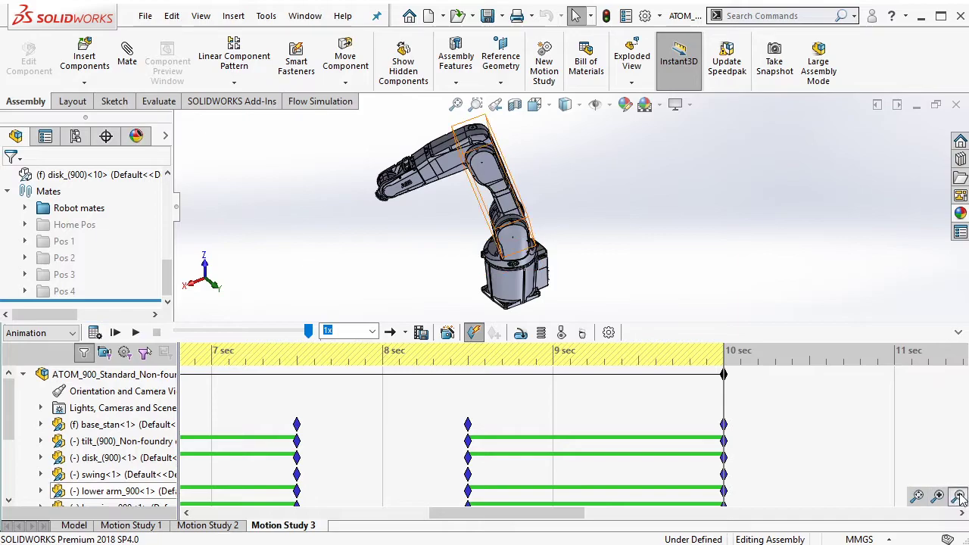
click(958, 496)
click(958, 496)
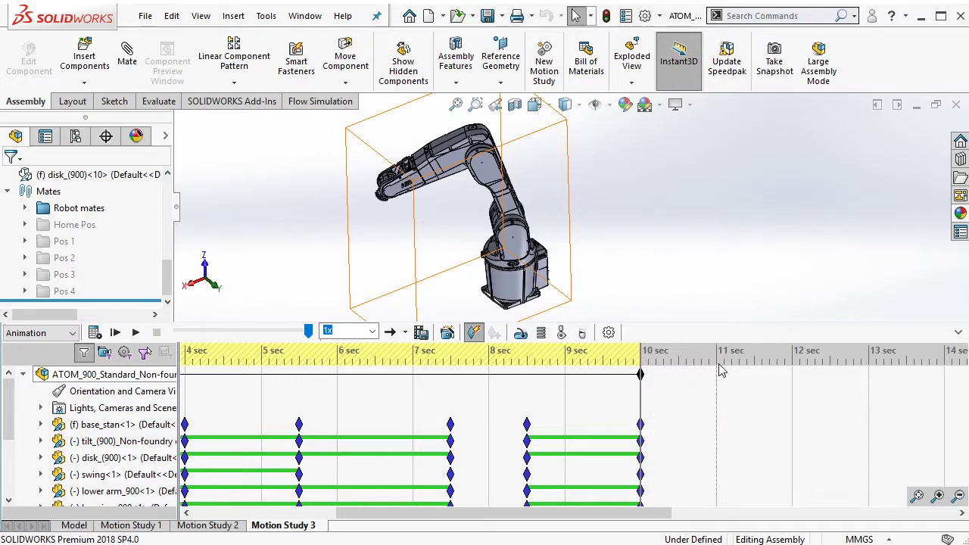
drag(642, 375, 720, 383)
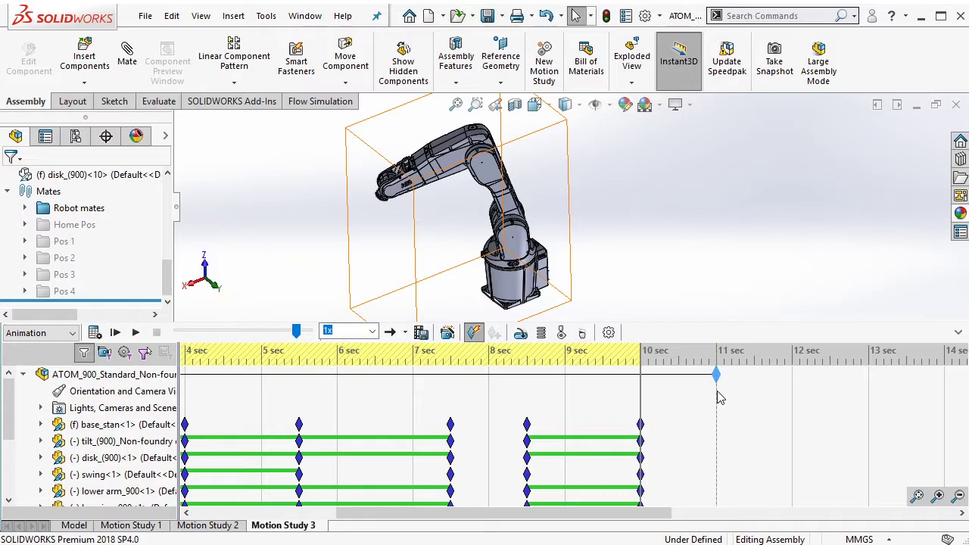
click(722, 409)
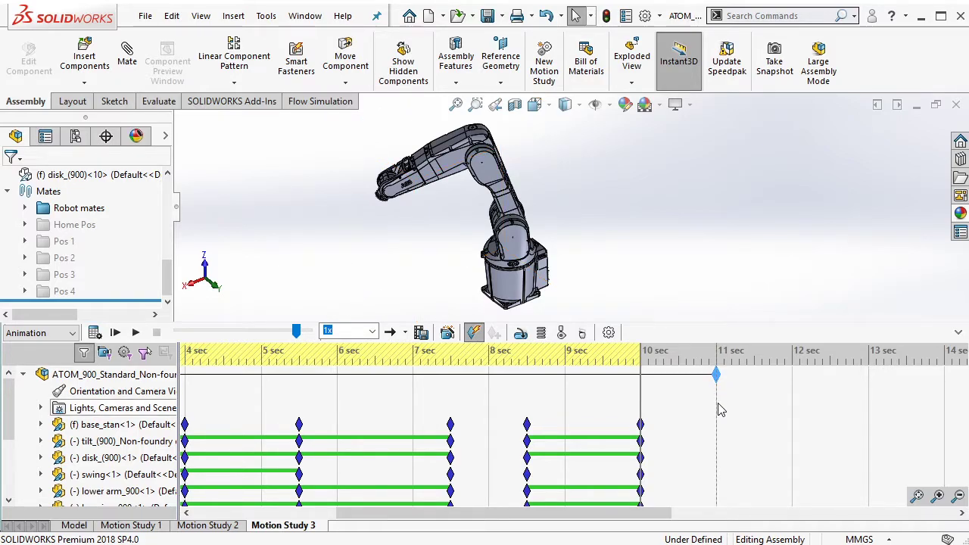
Set the time bar to 11 sec and unsuppress the Home Pos mates
click(718, 403)
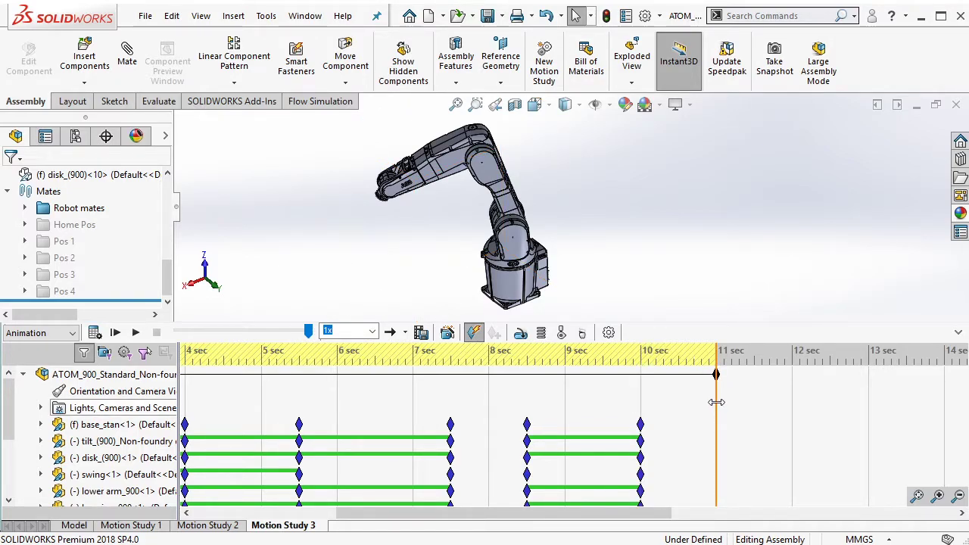
right_click(81, 227)
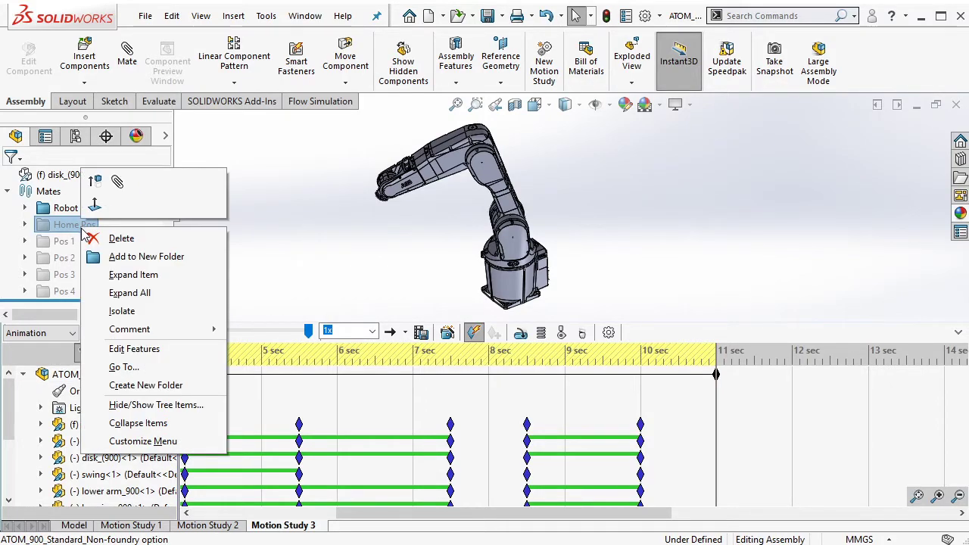
click(97, 183)
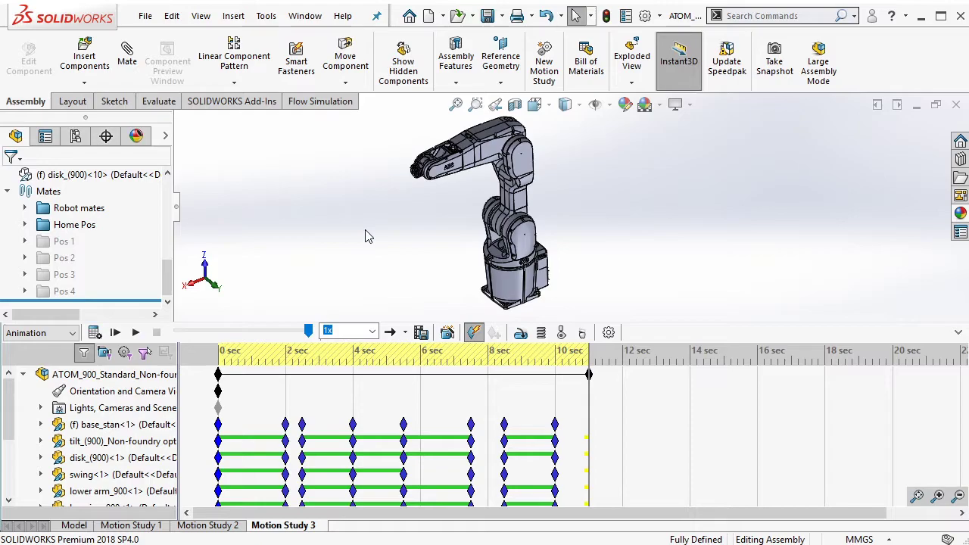
Select all robot components with Ctrl+A and add keys for the home pose at 11 sec
key(ctrl+a)
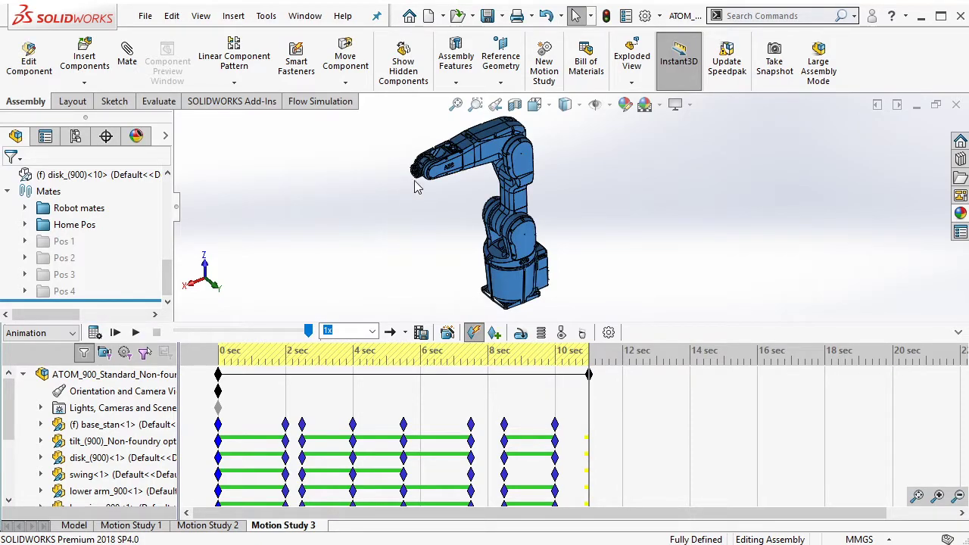
click(434, 275)
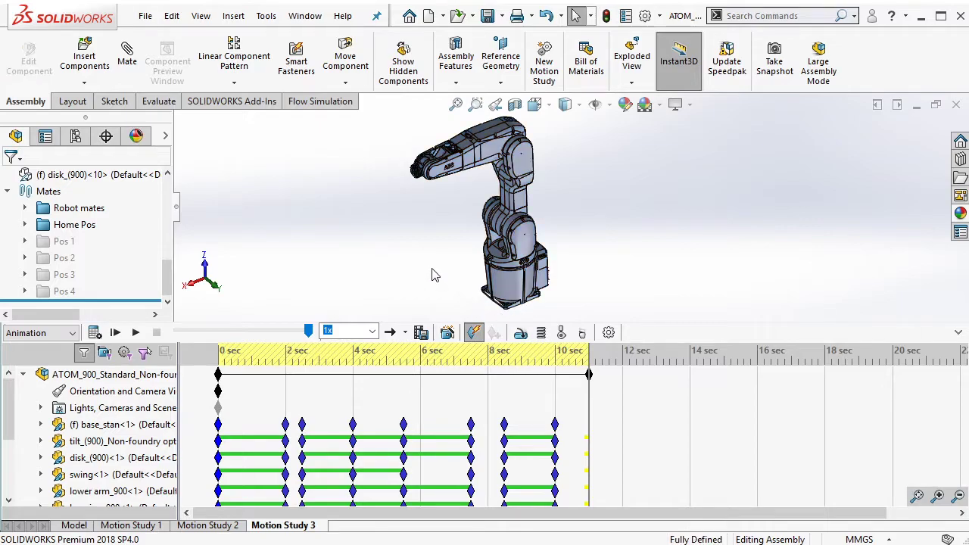
key(ctrl+a)
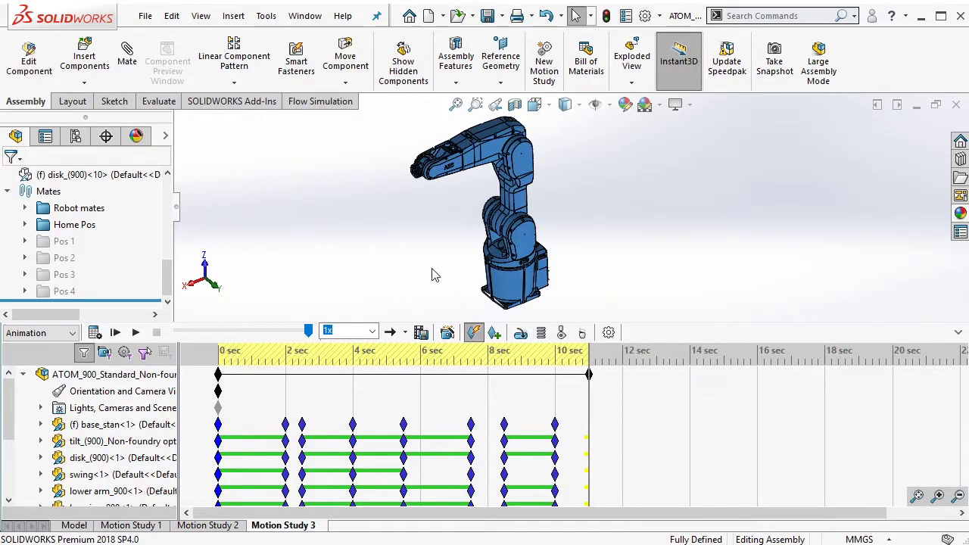
click(495, 333)
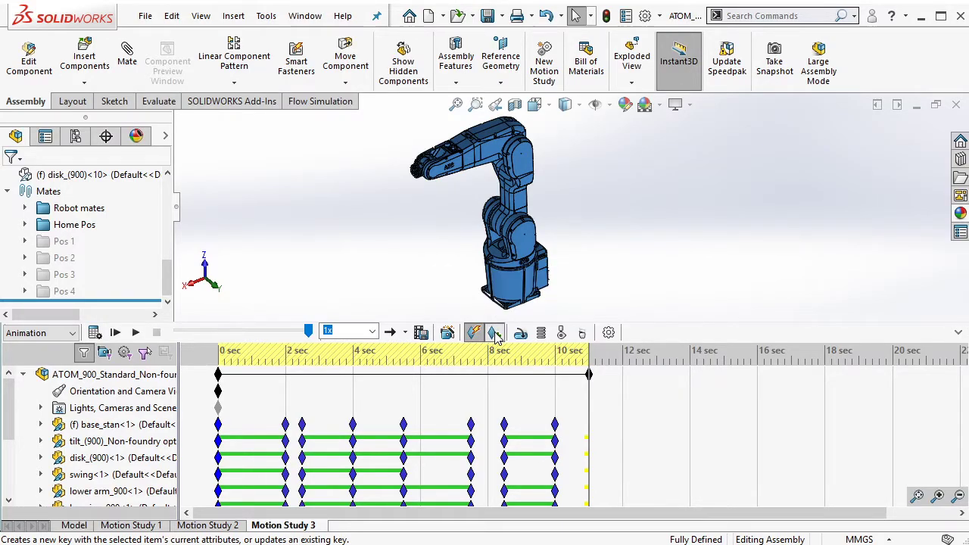
Suppress the Home Pos folder's mates from the FeatureManager tree
right_click(81, 227)
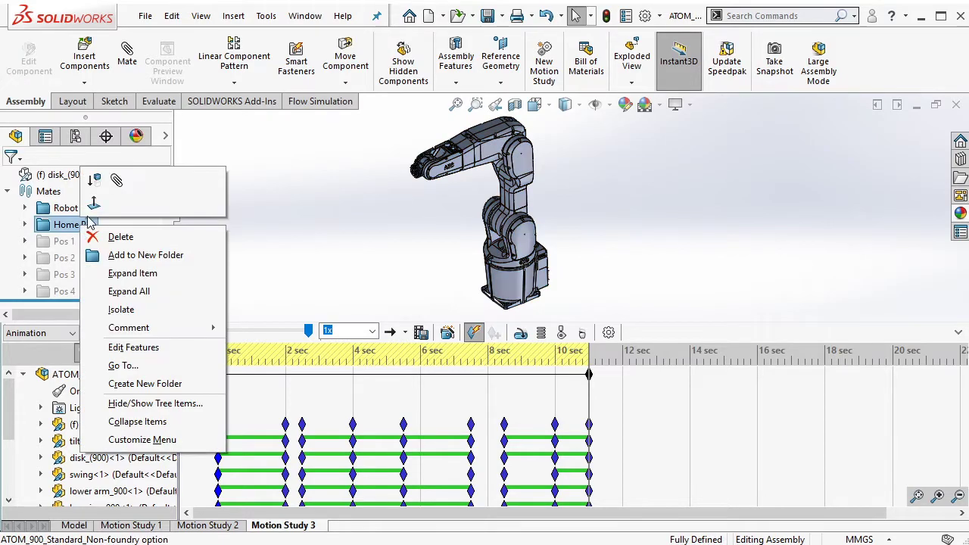
click(100, 185)
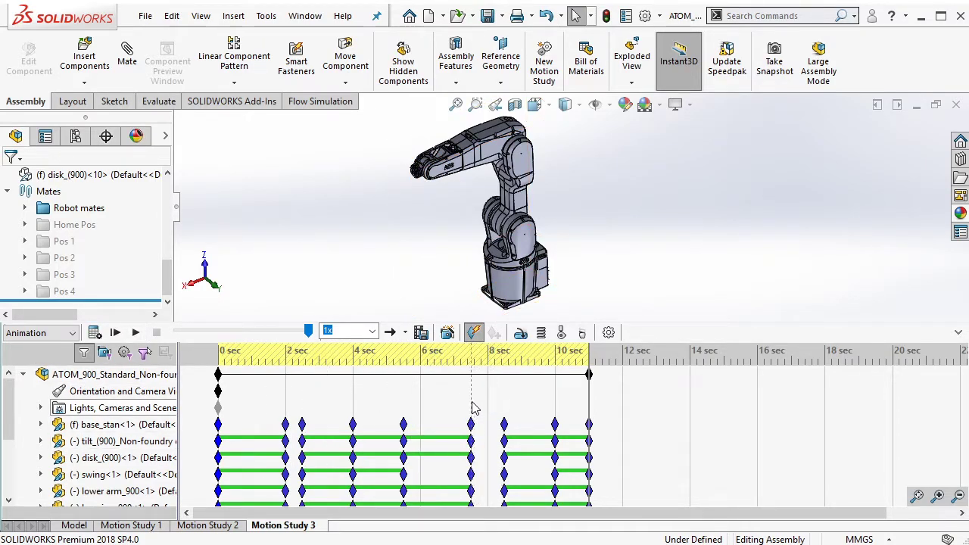
Zoom in on the timeline and scroll back to show keys from 0 to 10 sec
click(938, 496)
click(939, 496)
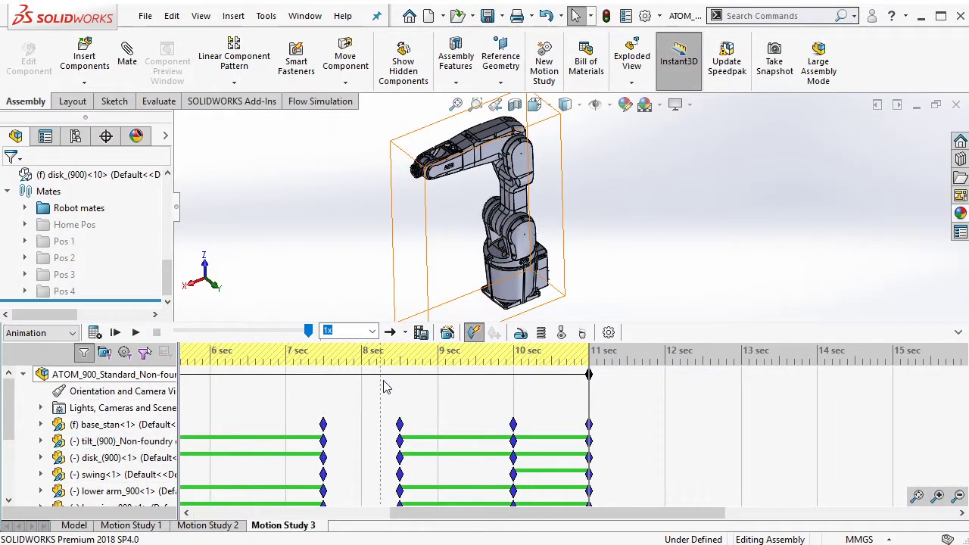
drag(646, 514, 450, 515)
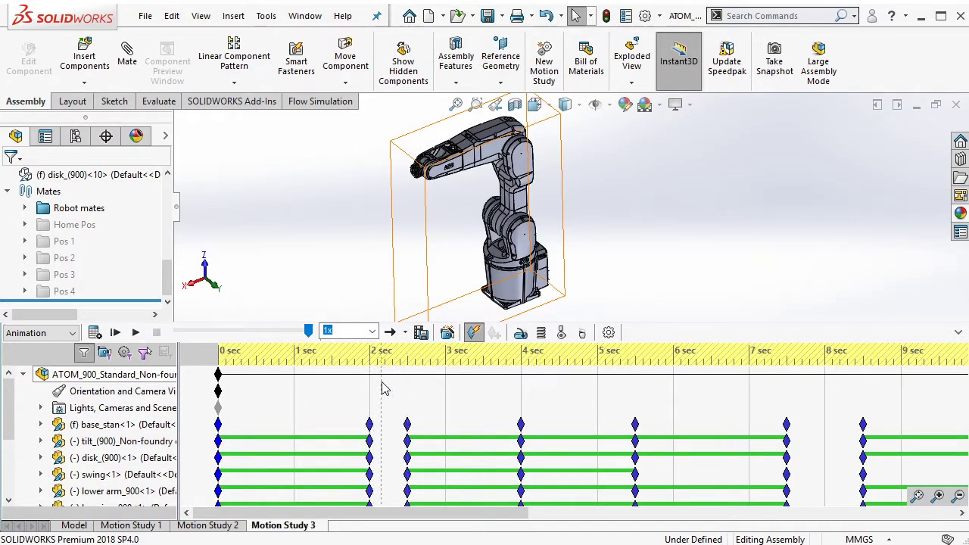
drag(498, 515, 645, 519)
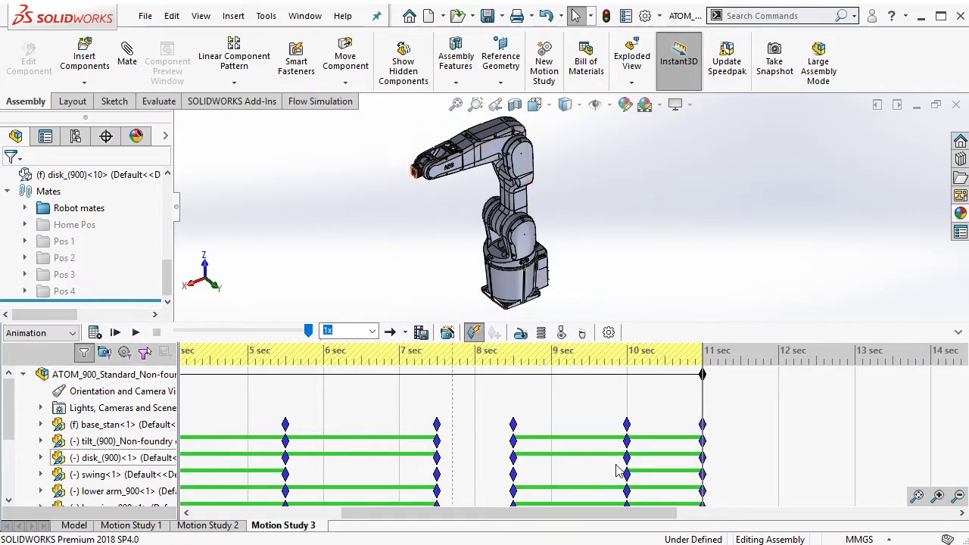
drag(638, 516, 500, 517)
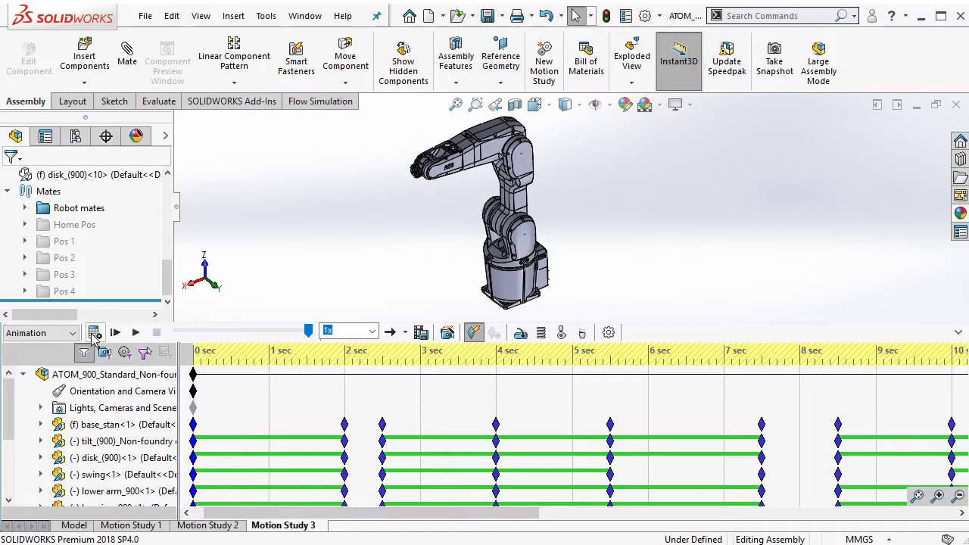
Calculate Motion Study 3, play it from the start, and orbit the robot slightly
click(94, 334)
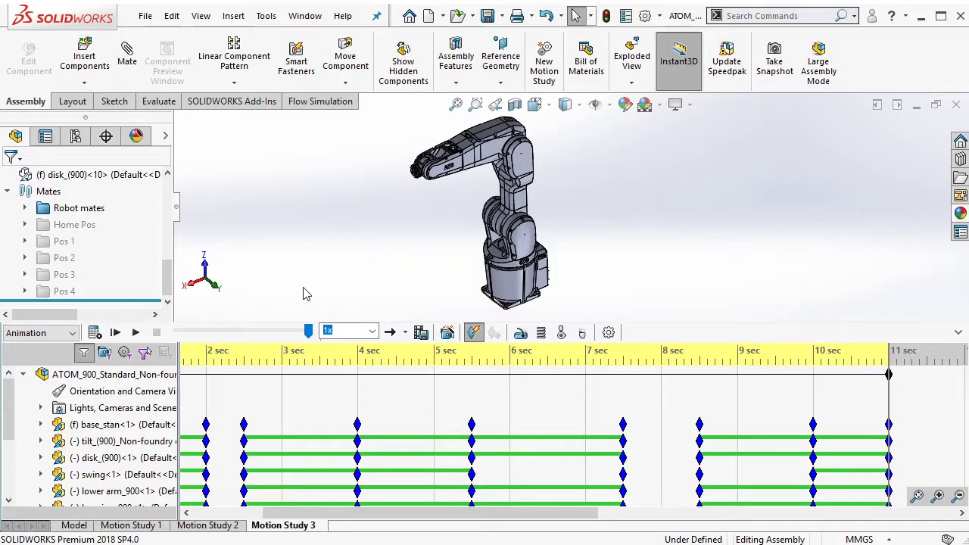
click(143, 333)
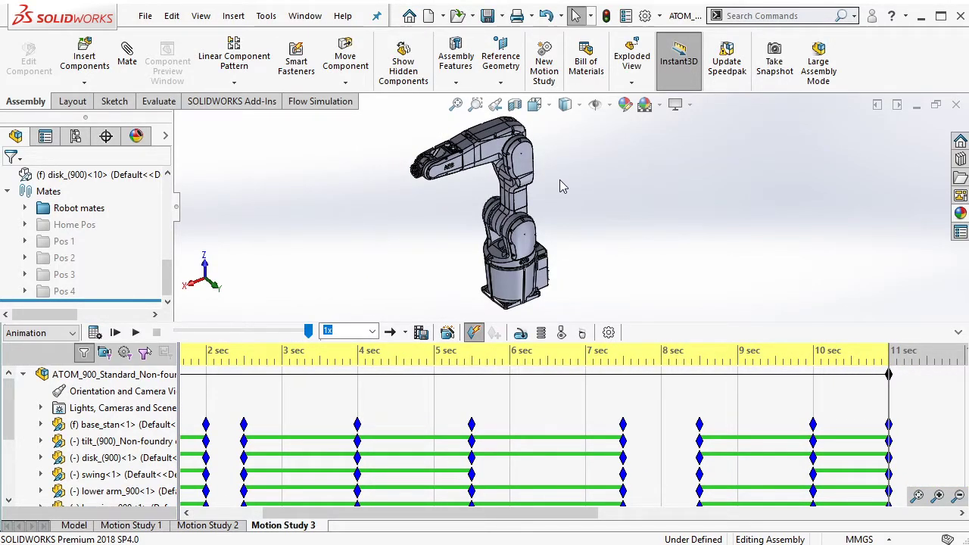
mouse_move(574, 205)
middle_down()
mouse_move(584, 186)
mouse_move(615, 190)
mouse_move(587, 225)
mouse_move(573, 183)
middle_up()
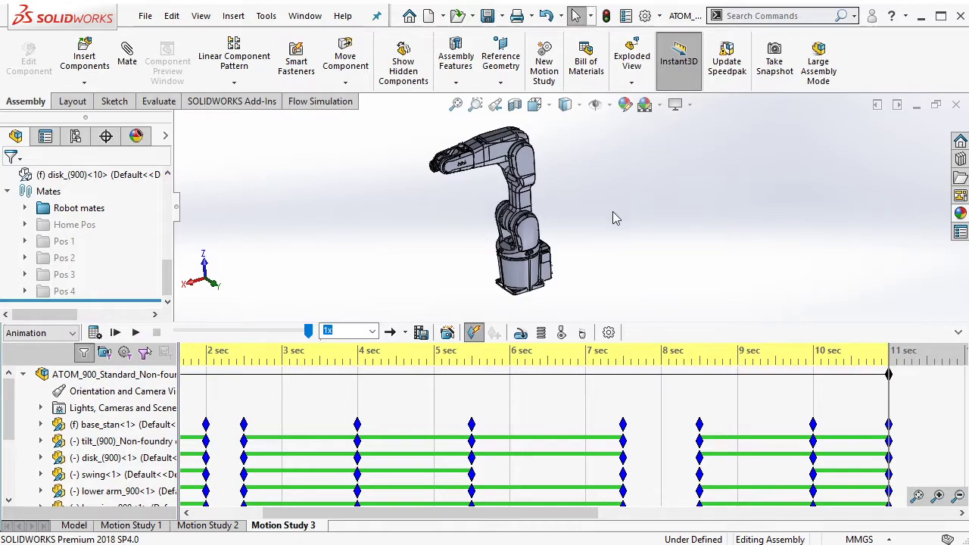
Move the time bar to 11 sec and replay the animation from the start
click(856, 394)
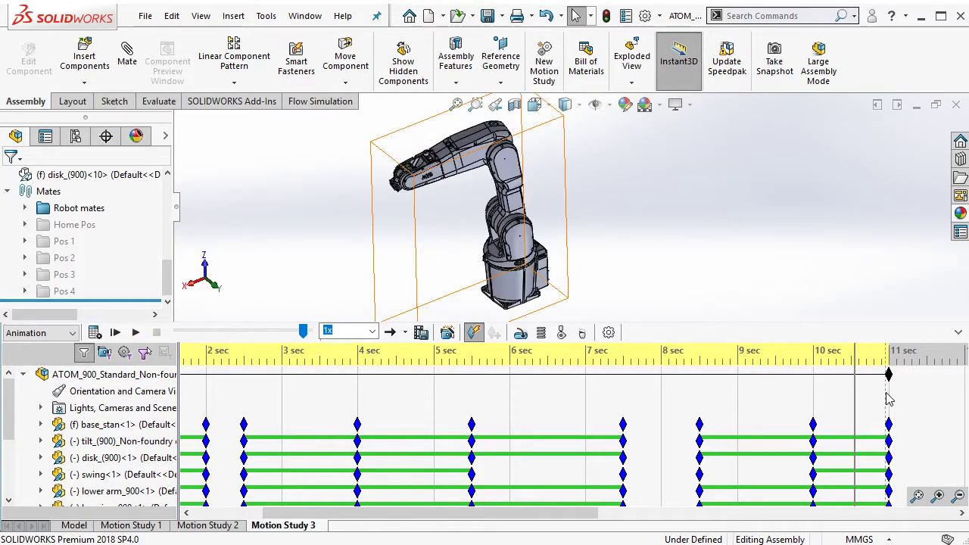
click(891, 400)
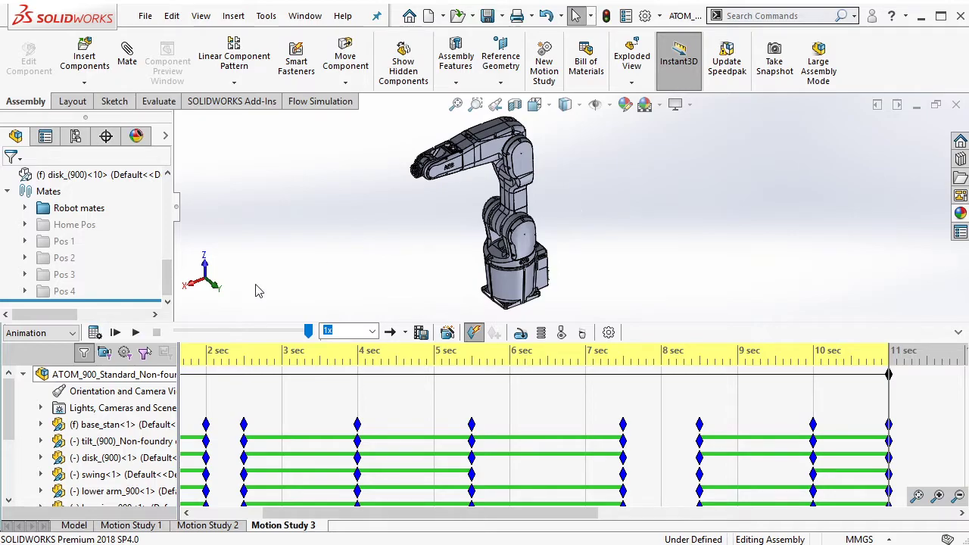
click(137, 333)
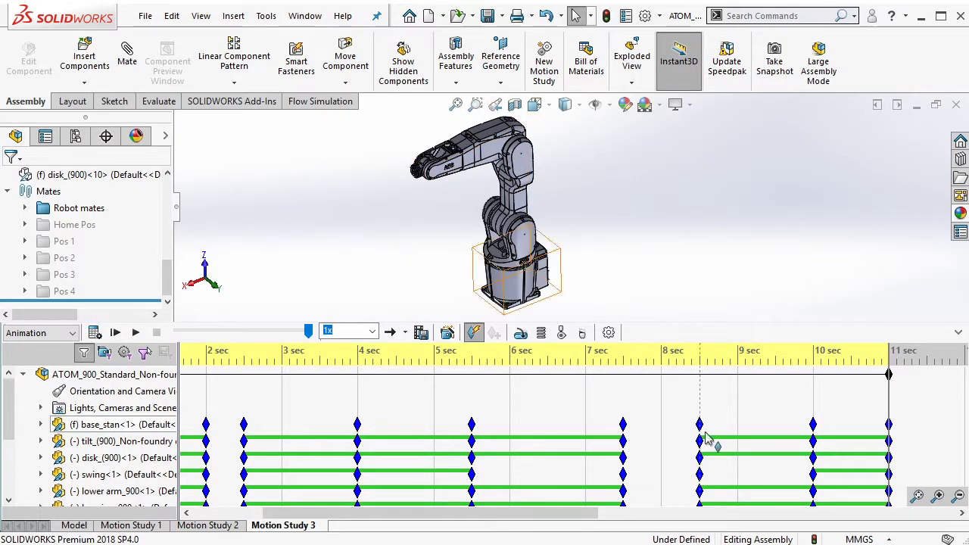
mouse_move(590, 513)
mouse_down()
mouse_move(543, 512)
mouse_move(690, 513)
mouse_move(561, 515)
mouse_move(652, 515)
mouse_up()
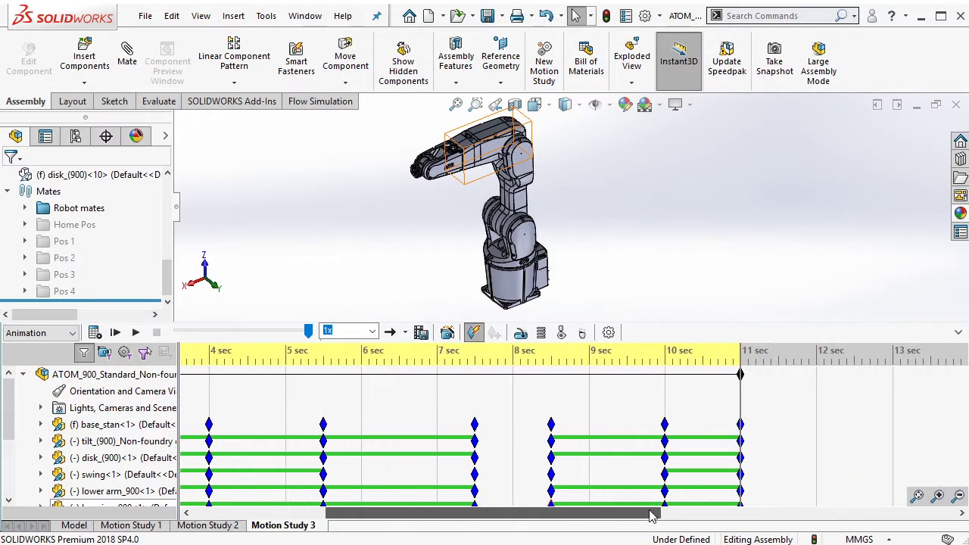
Place view-orientation keys at 10 sec and 2.5 sec, then set the time bar to 10 sec
right_click(667, 396)
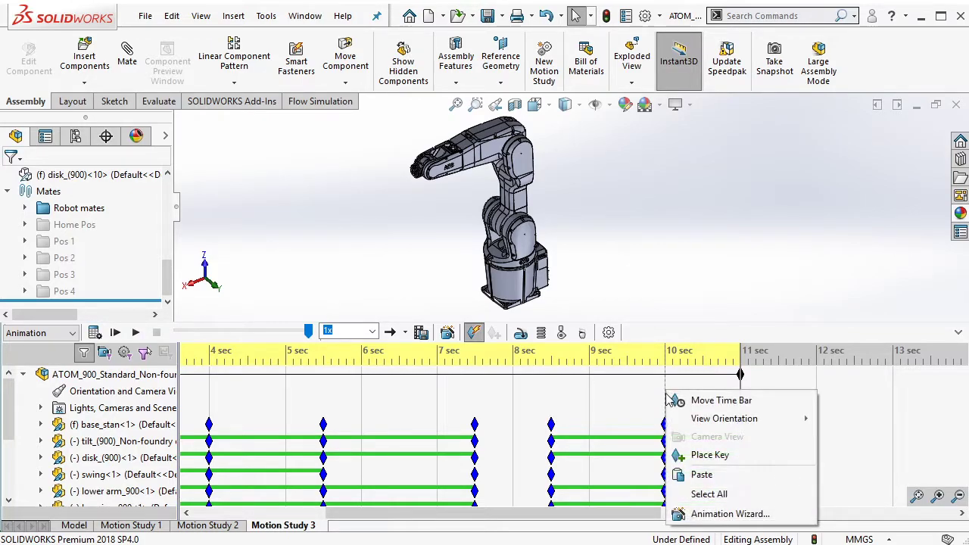
click(680, 456)
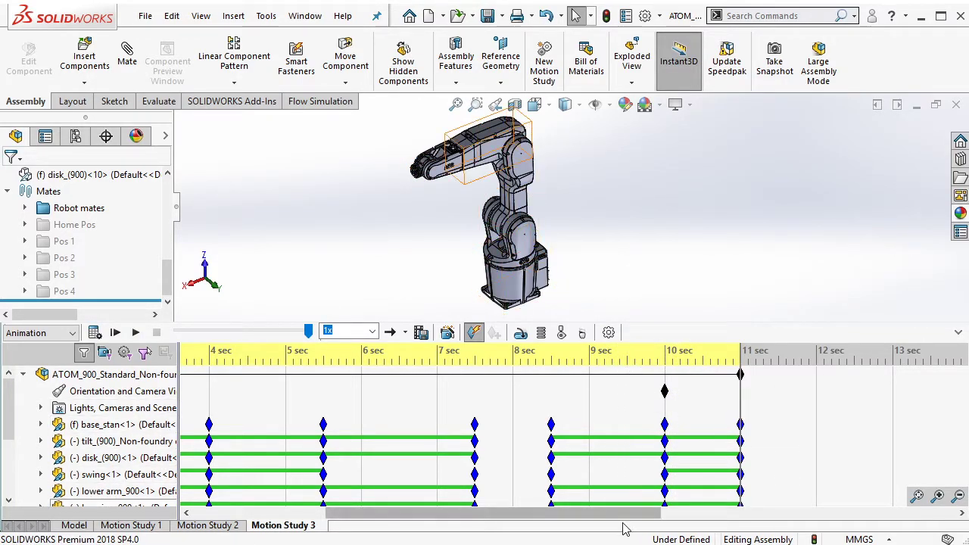
drag(622, 515, 488, 521)
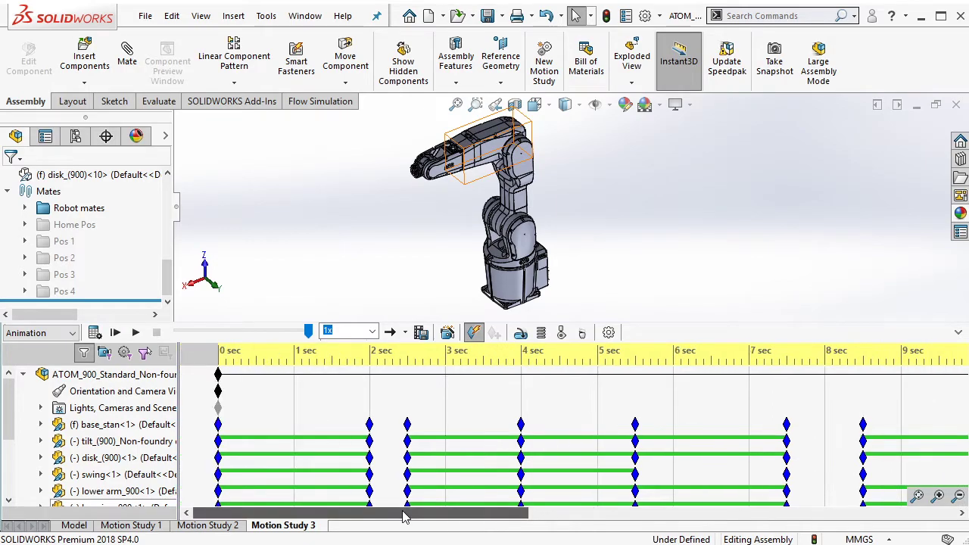
right_click(409, 399)
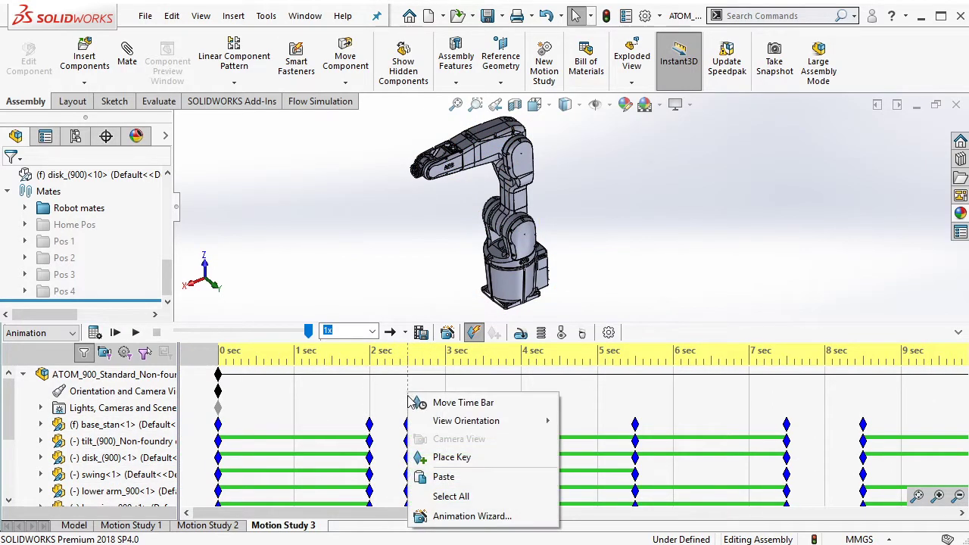
click(424, 458)
drag(396, 514, 556, 515)
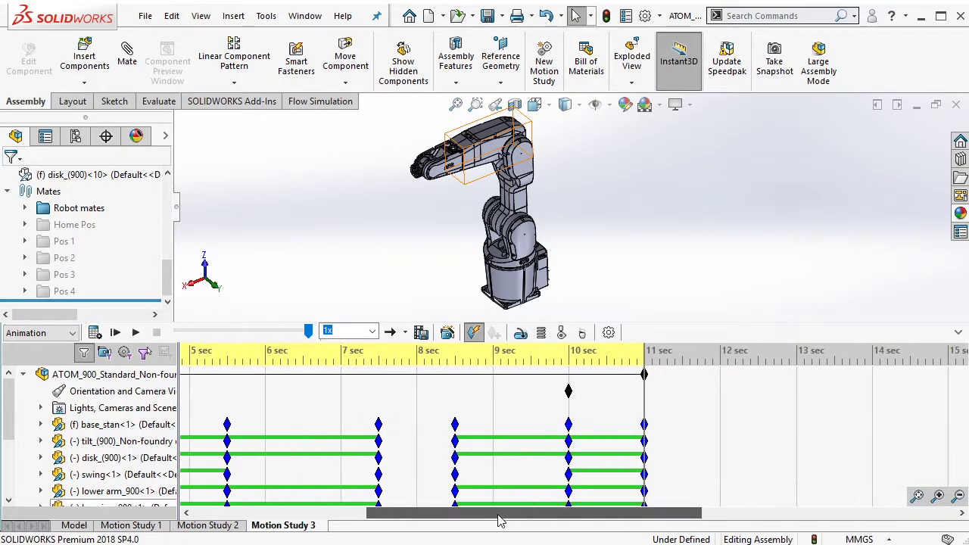
click(570, 406)
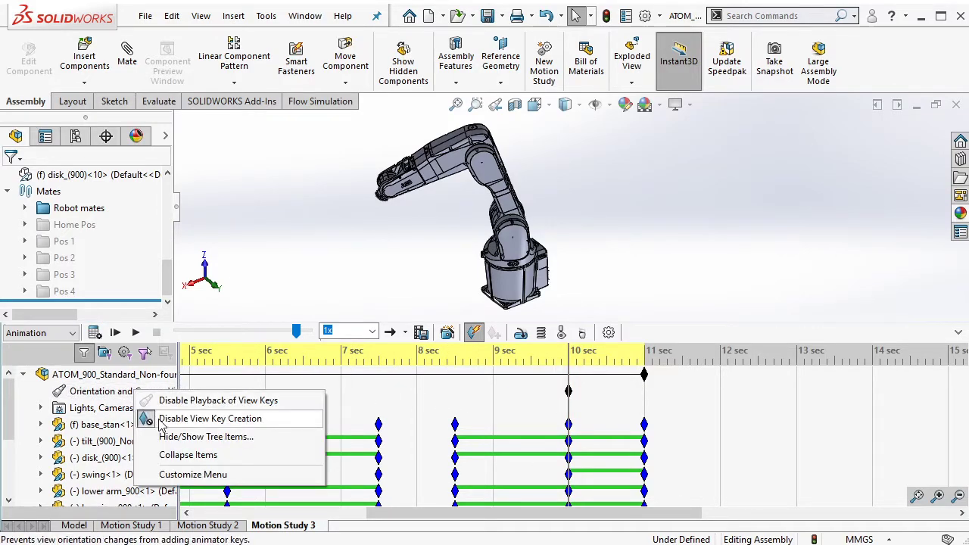
Orbit the robot for the 10 s view key, disable view key creation, and move to 11 s
click(141, 418)
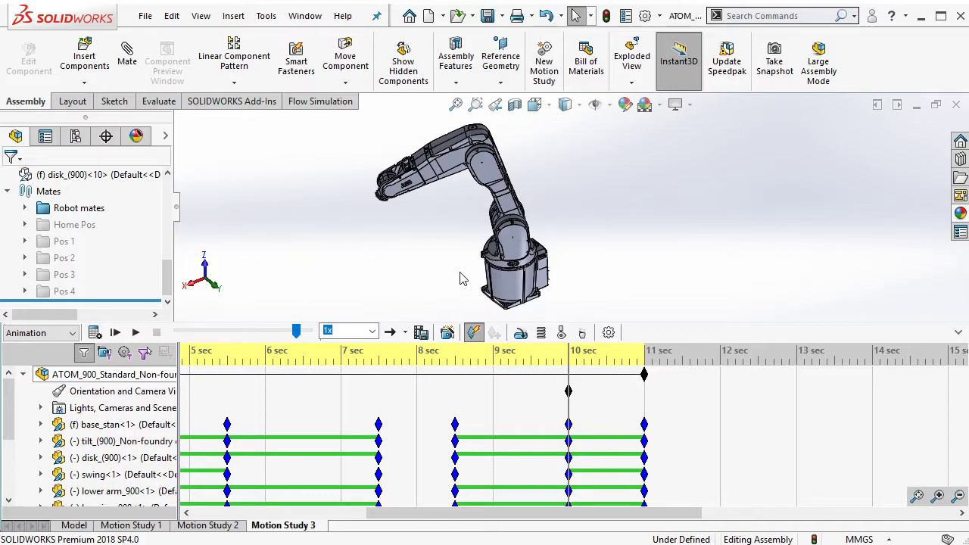
mouse_move(463, 278)
middle_down()
mouse_move(549, 231)
mouse_move(537, 264)
mouse_move(558, 262)
middle_up()
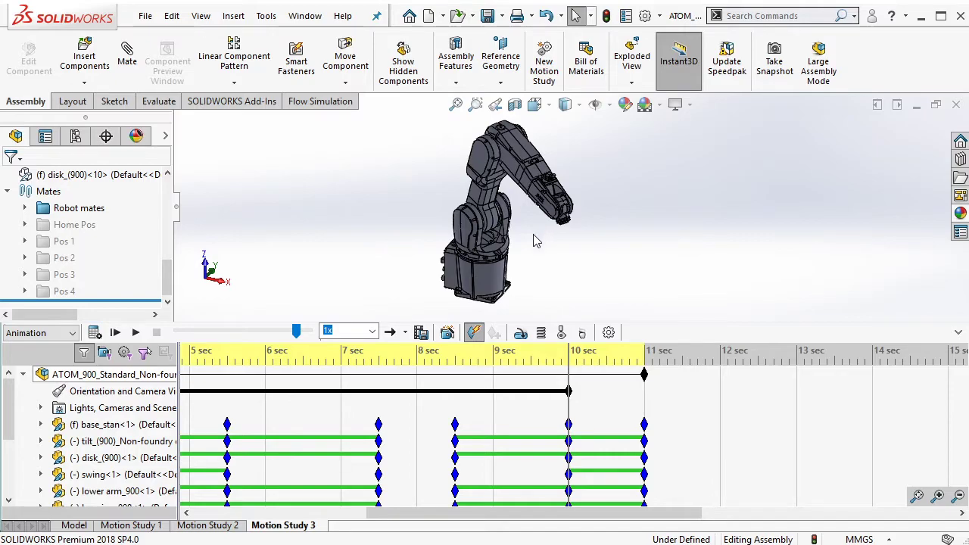
right_click(129, 394)
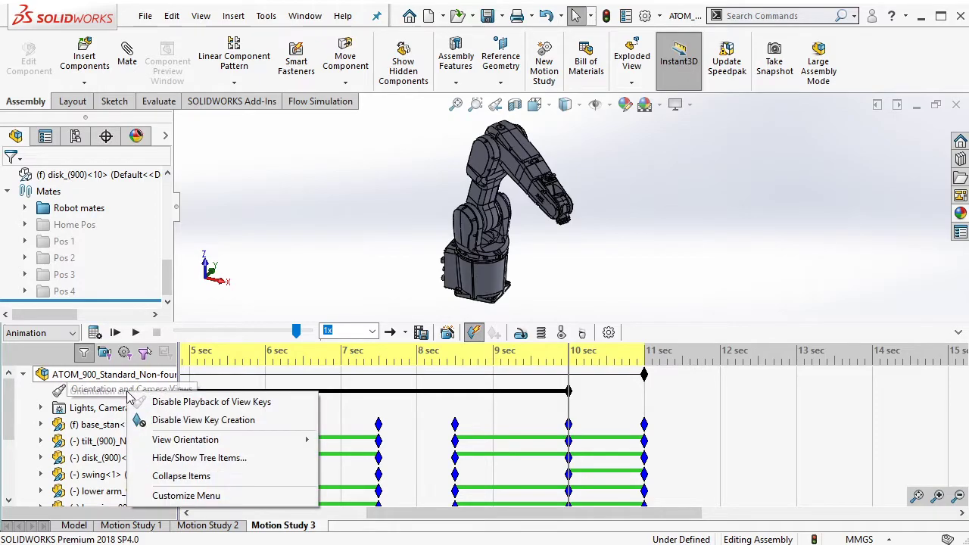
click(165, 422)
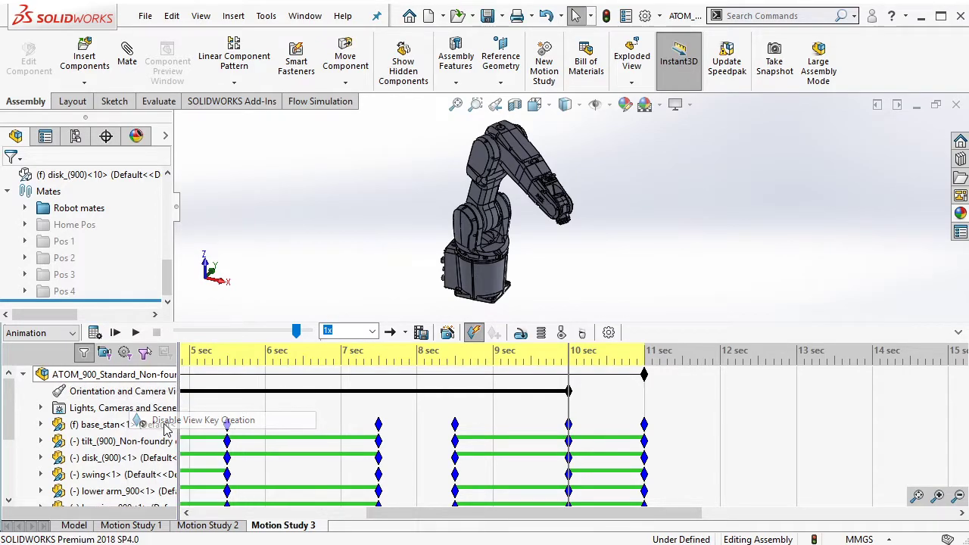
click(650, 410)
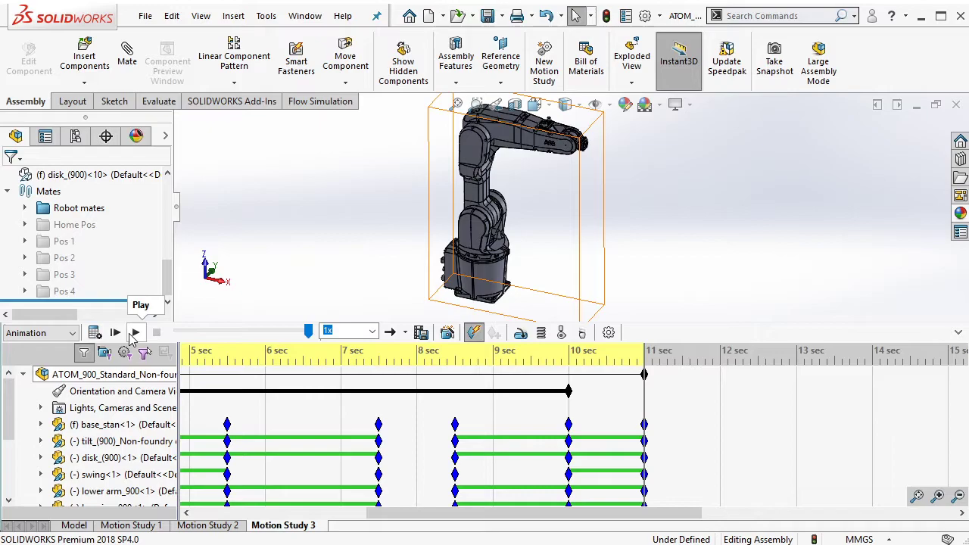
Play Motion Study 3 from the start to watch the camera swing between view keys
click(134, 334)
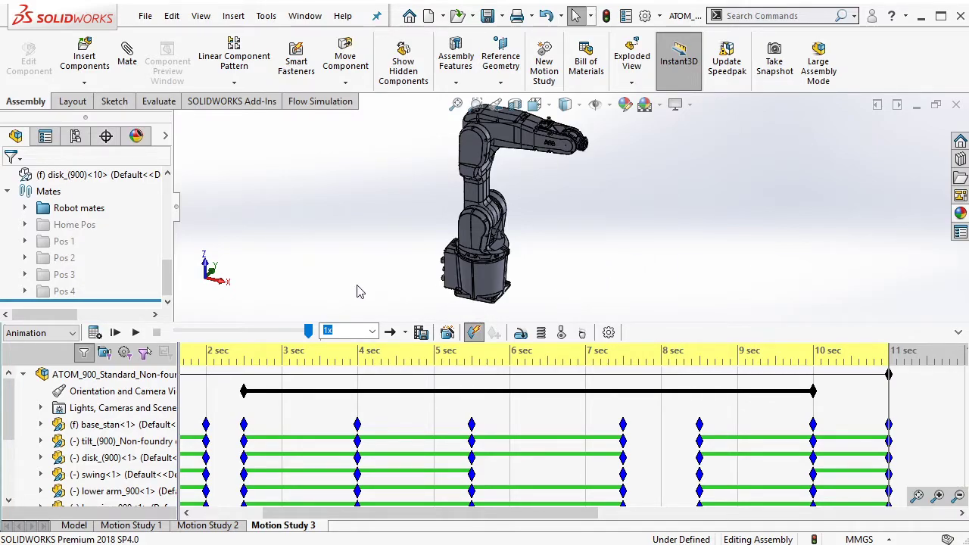
Zoom and orbit the robot arm to inspect its front, back and other angles
scroll(610, 241, up, 2)
middle_drag(602, 236, 550, 203)
scroll(550, 203, down, 1)
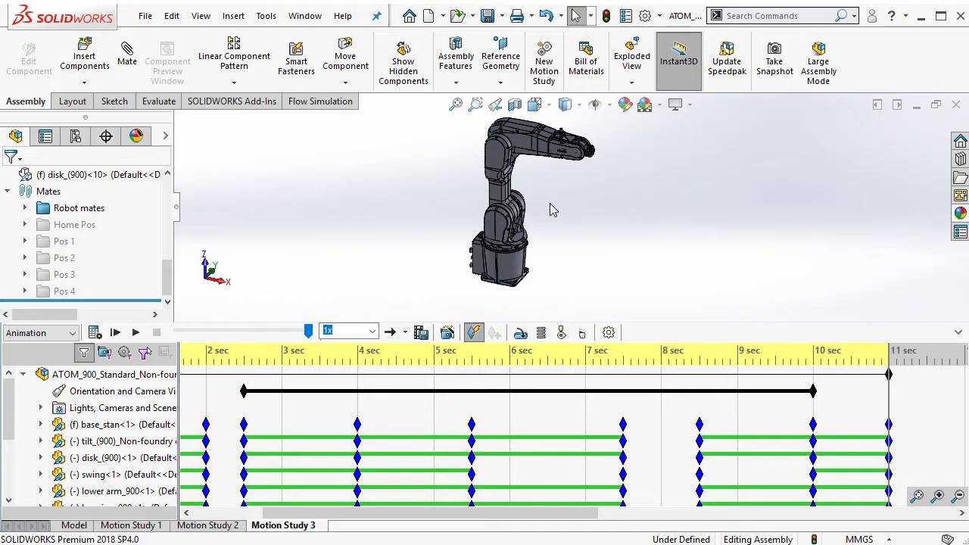
mouse_move(566, 214)
middle_down()
mouse_move(497, 205)
mouse_move(513, 252)
mouse_move(633, 150)
mouse_move(618, 190)
mouse_move(633, 185)
mouse_move(624, 172)
middle_up()
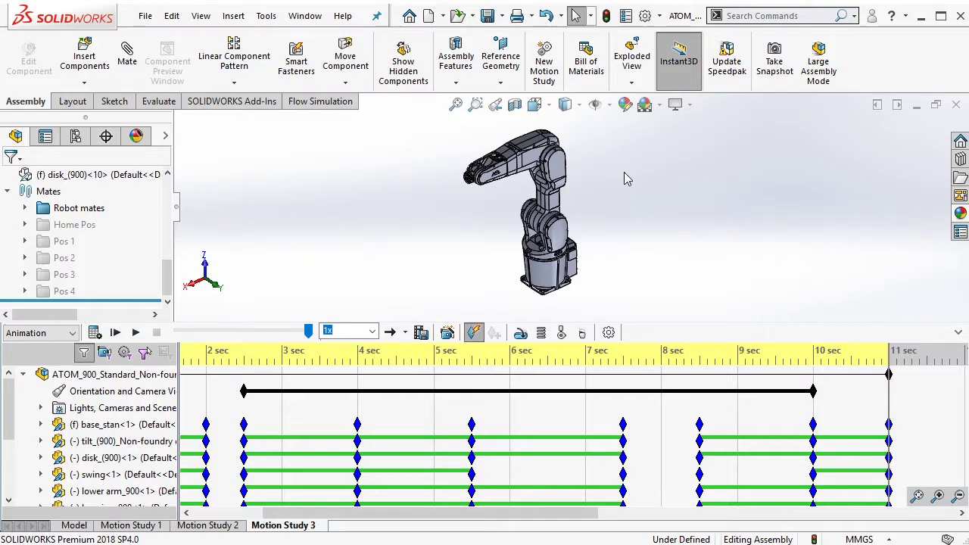
mouse_move(620, 192)
middle_down()
mouse_move(624, 202)
mouse_move(608, 195)
mouse_move(592, 209)
mouse_move(588, 201)
mouse_move(595, 231)
middle_up()
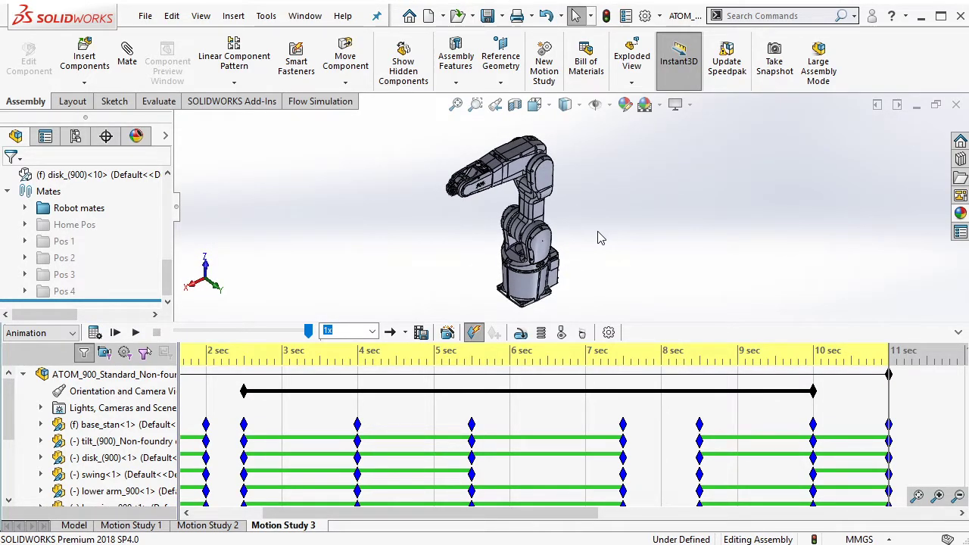
mouse_move(598, 238)
middle_down()
mouse_move(670, 211)
mouse_move(660, 299)
middle_up()
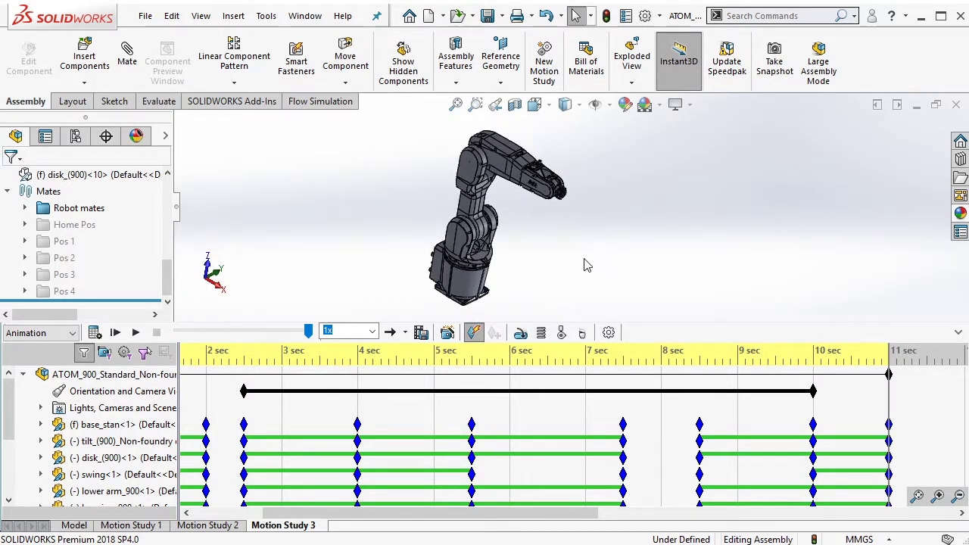
mouse_move(584, 262)
middle_down()
mouse_move(585, 295)
mouse_move(651, 215)
middle_up()
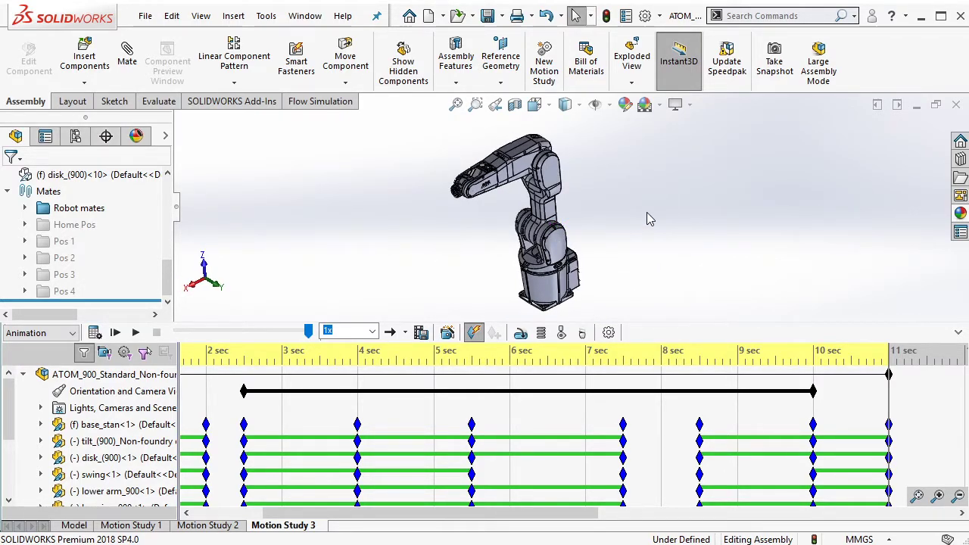
mouse_move(647, 212)
middle_down()
mouse_move(670, 222)
mouse_move(523, 217)
mouse_move(452, 161)
mouse_move(682, 202)
mouse_move(638, 207)
mouse_move(617, 223)
mouse_move(611, 288)
mouse_move(591, 242)
middle_up()
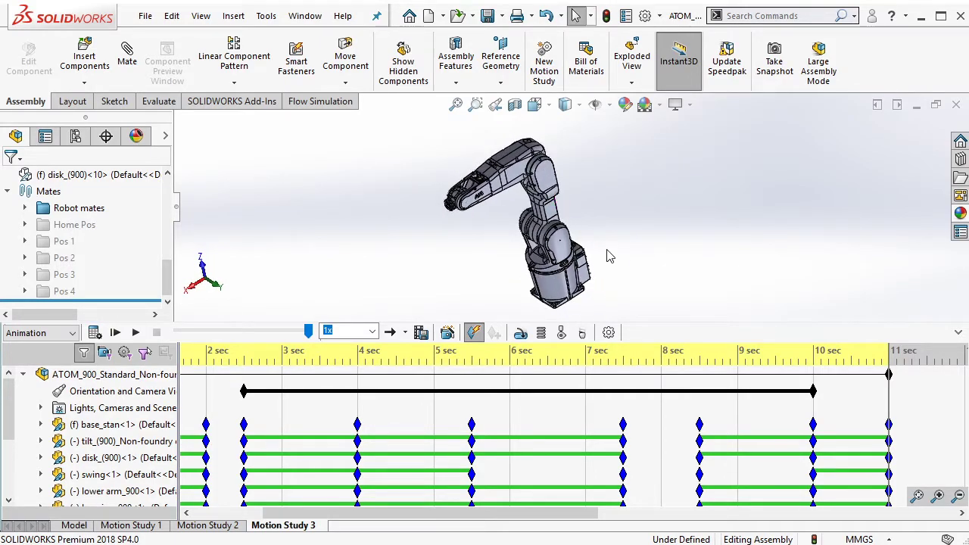
Zoom, turn the robot side-on, tilt it slightly, then pan it left
scroll(580, 213, down, 3)
scroll(572, 182, up, 2)
scroll(512, 201, down, 2)
mouse_move(512, 201)
middle_down()
mouse_move(632, 189)
mouse_move(640, 193)
mouse_move(615, 198)
mouse_move(671, 205)
mouse_move(614, 185)
middle_up()
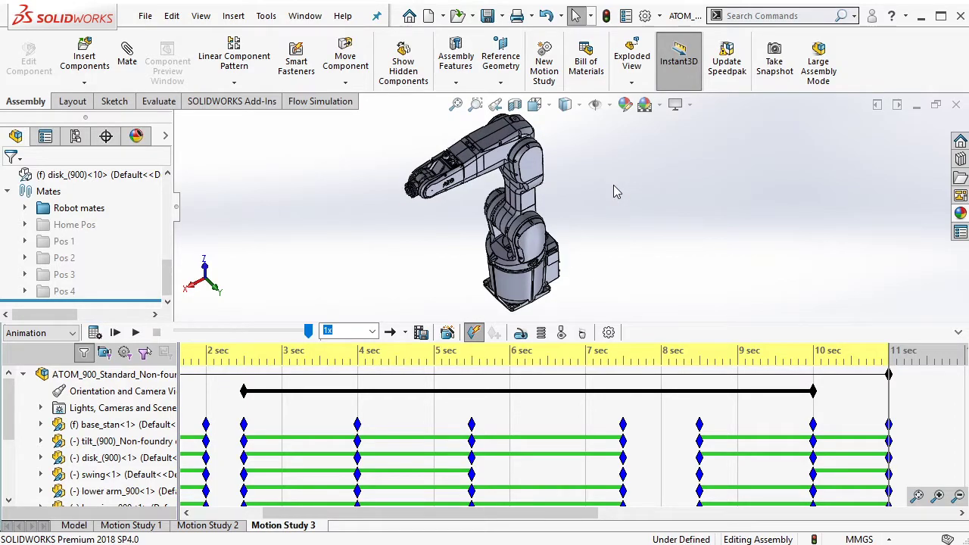
middle_drag(613, 185, 614, 190)
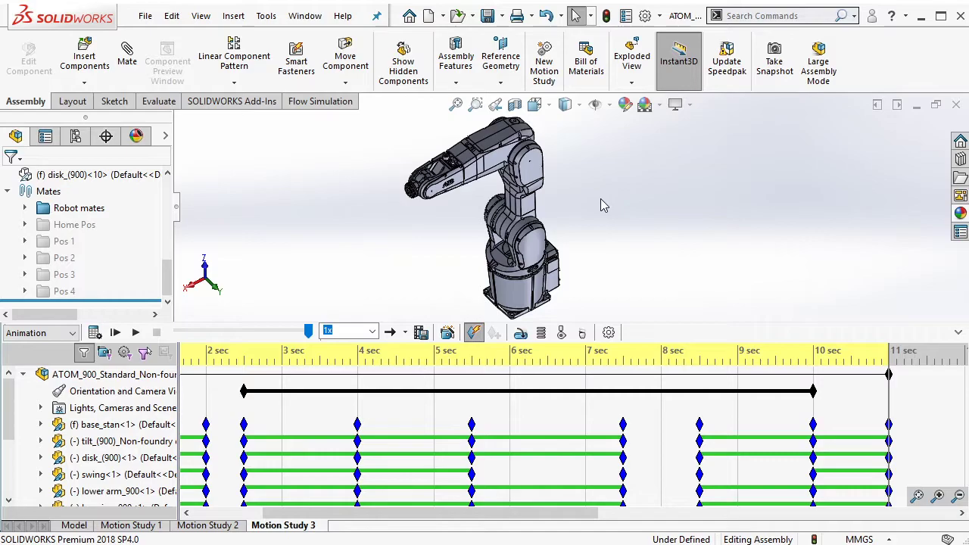
middle_drag(601, 198, 603, 201)
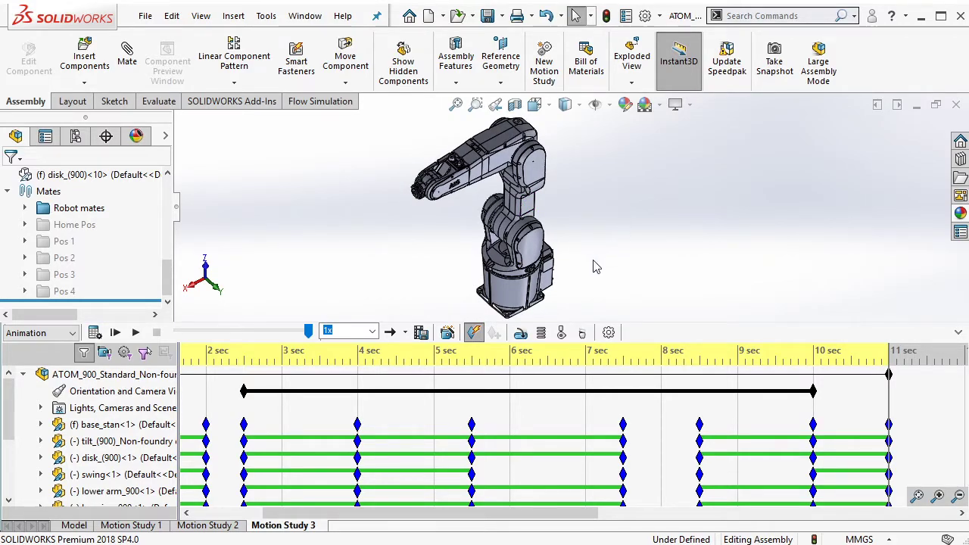
mouse_move(597, 267)
middle_down()
mouse_move(659, 261)
mouse_move(663, 203)
mouse_move(612, 151)
mouse_move(739, 195)
middle_up()
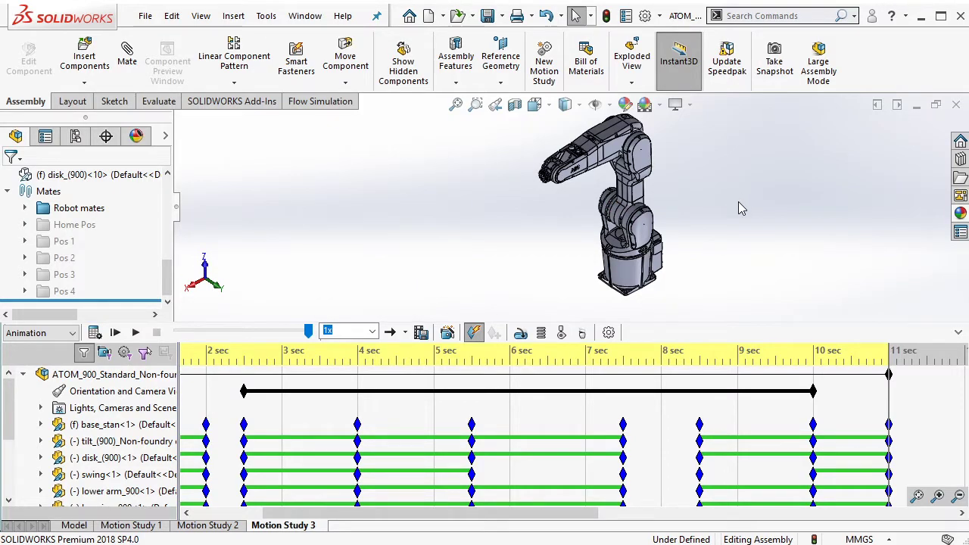
ctrl+middle_drag(737, 203, 627, 217)
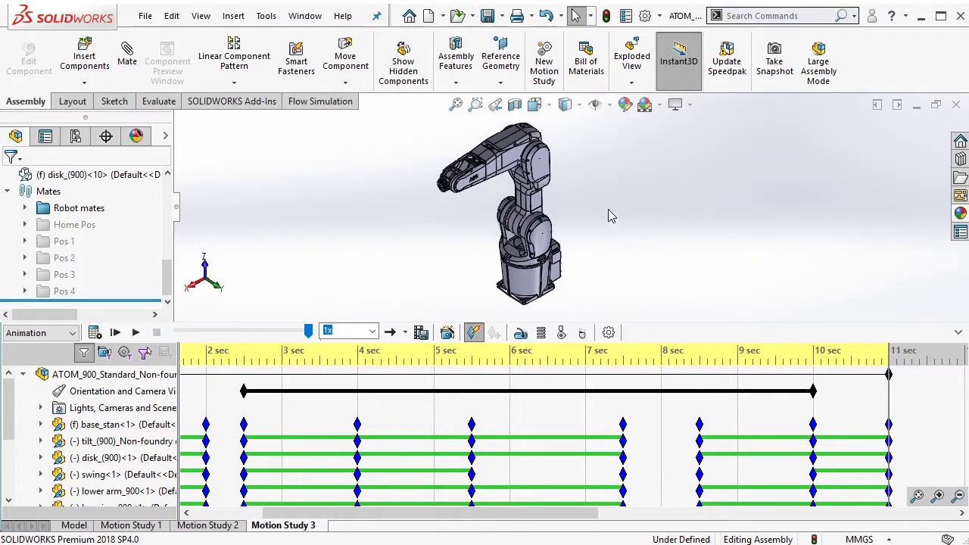